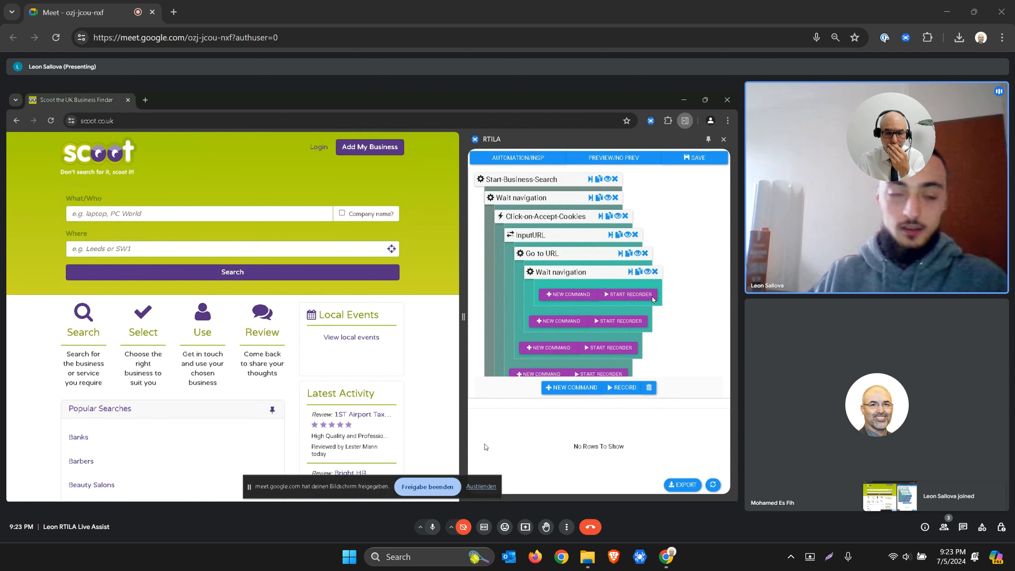
left_click_drag(874, 140, 41, 78)
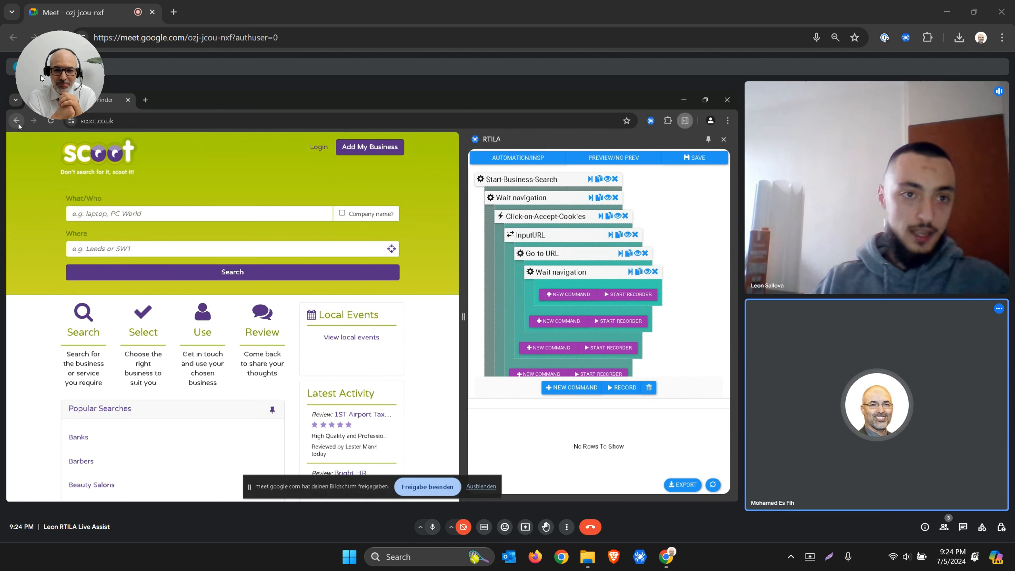
left_click_drag(113, 121, 98, 125)
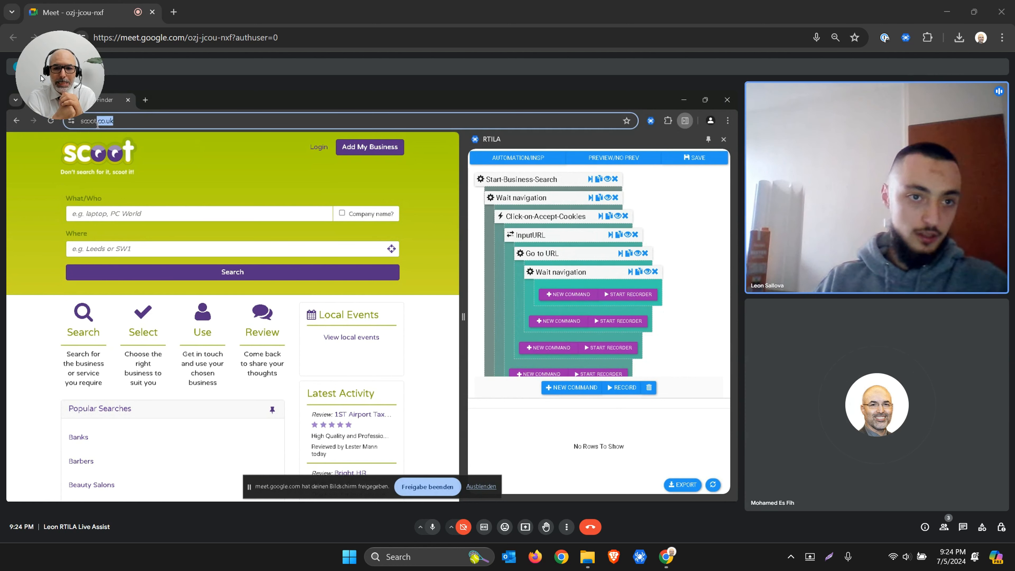
left_click(138, 123)
Review the automation's command tree from Start-Business-Search through the commands nested in the infinite loop
scroll(550, 275, "down", 4)
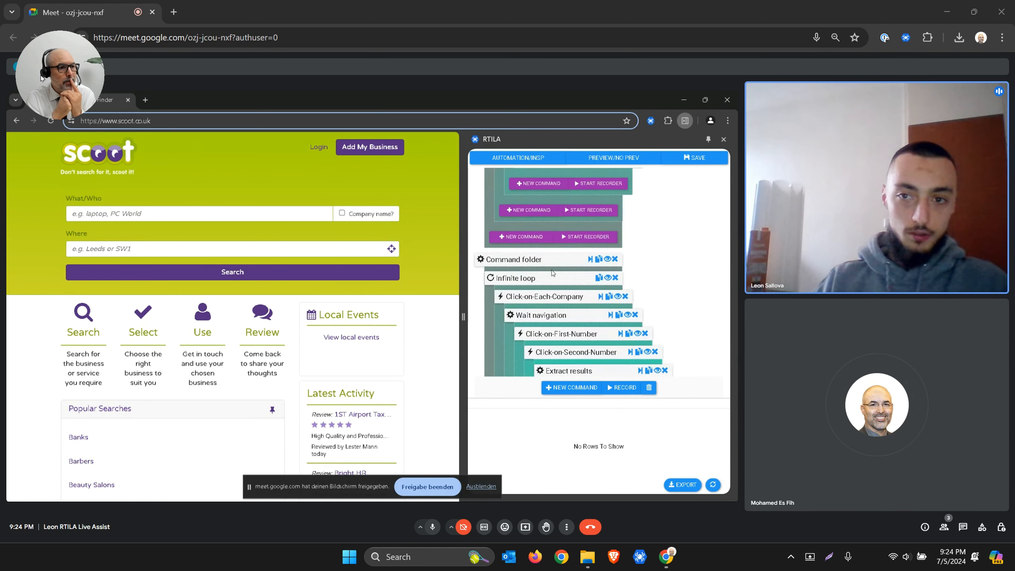
scroll(551, 275, "up", 4)
scroll(549, 302, "down", 1)
scroll(549, 304, "down", 3)
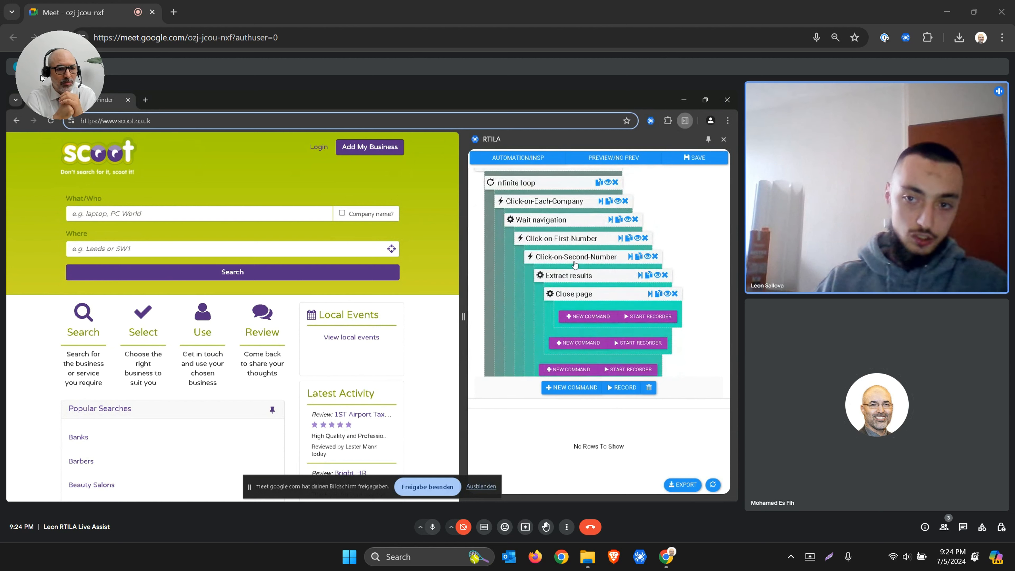
scroll(574, 264, "down", 2)
scroll(575, 256, "up", 6)
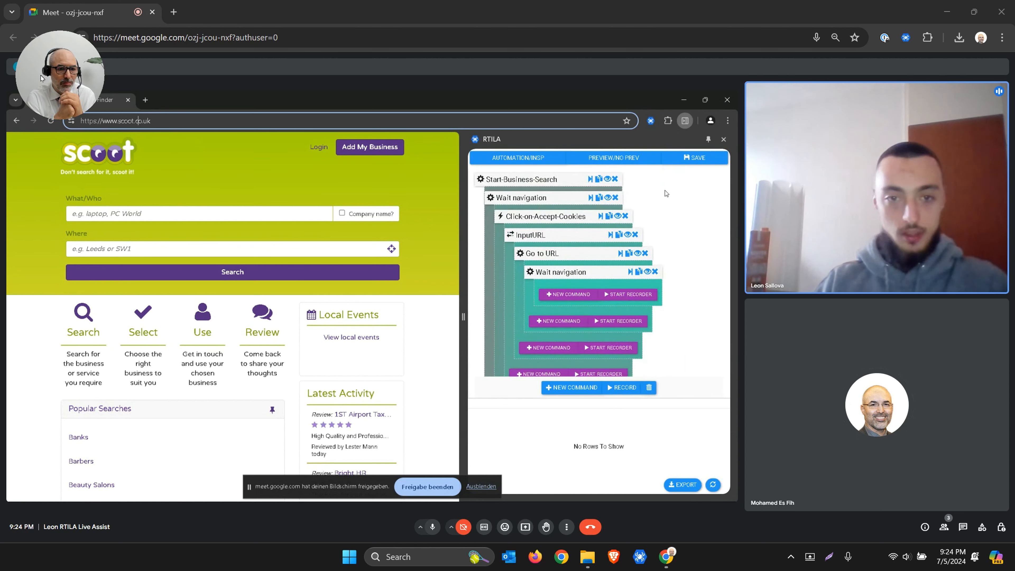
Open the Banks popular search on the Scoot website and look through its business listings
scroll(319, 310, "down", 2)
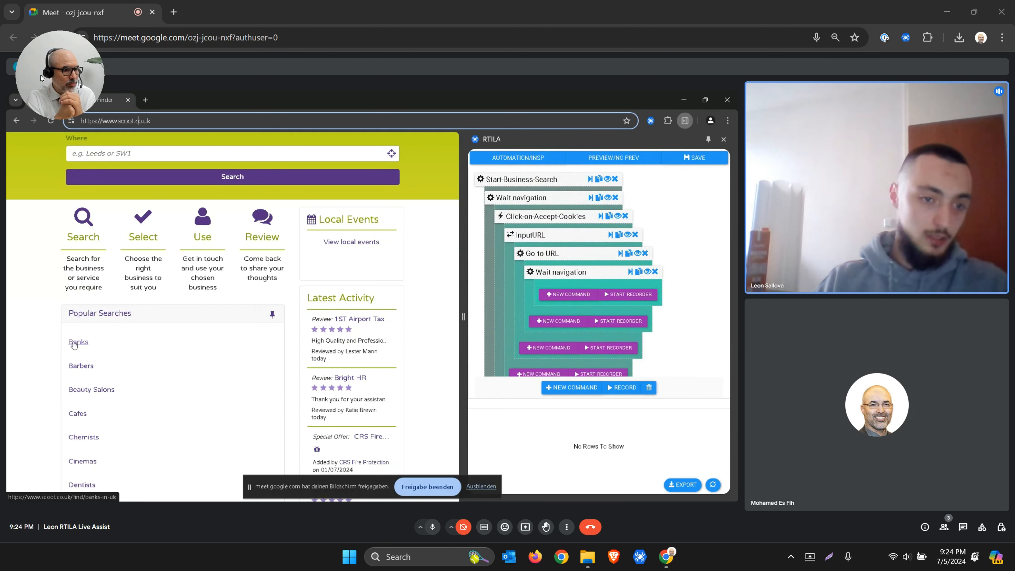
left_click(85, 346)
scroll(341, 254, "down", 3)
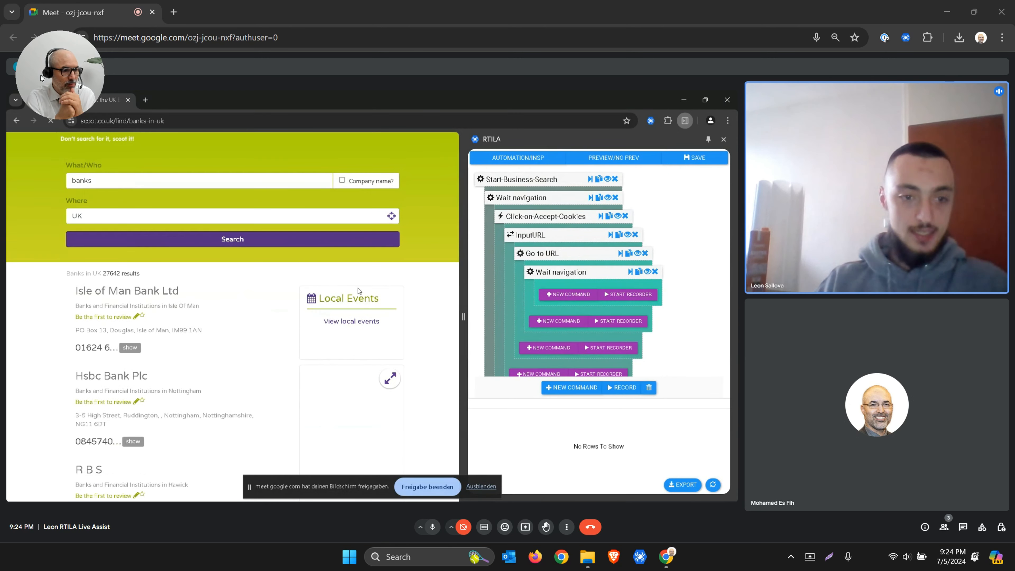
scroll(137, 475, "down", 8)
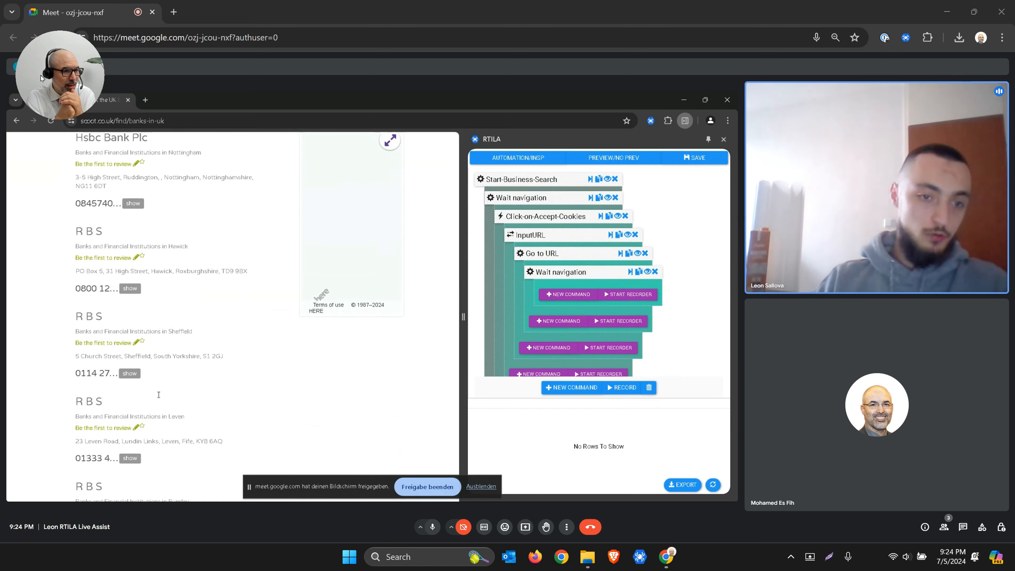
scroll(123, 225, "up", 10)
scroll(123, 225, "down", 6)
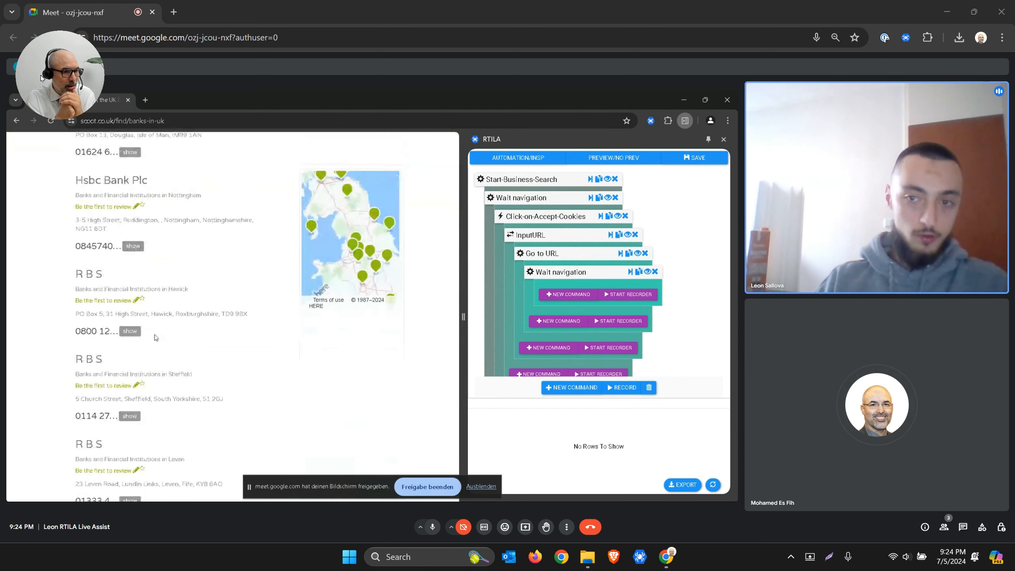
scroll(396, 331, "up", 4)
scroll(184, 311, "down", 2)
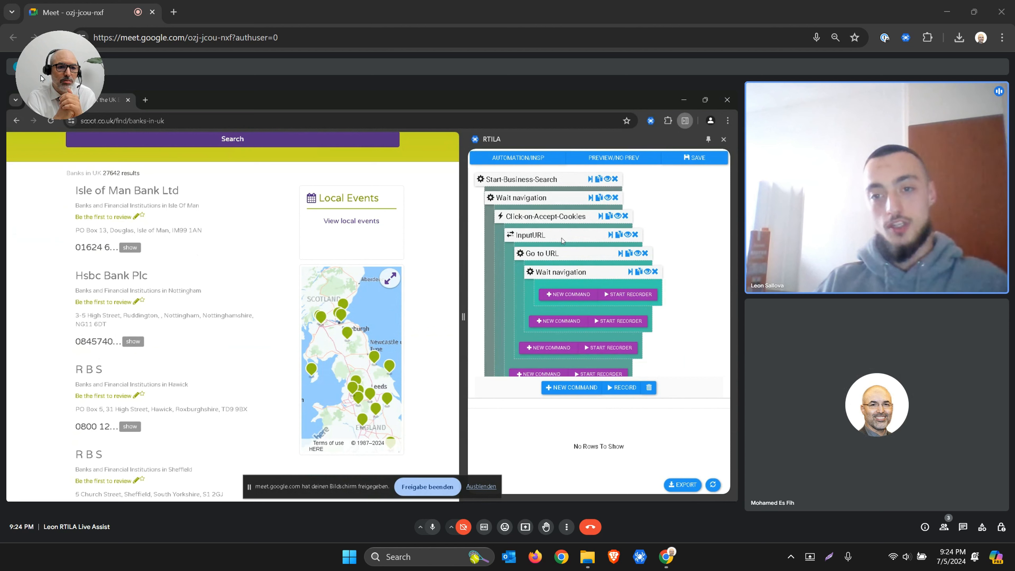
Examine the settings of the InputURL and Go to URL commands against the banks results page
left_click(527, 242)
scroll(587, 256, "down", 1)
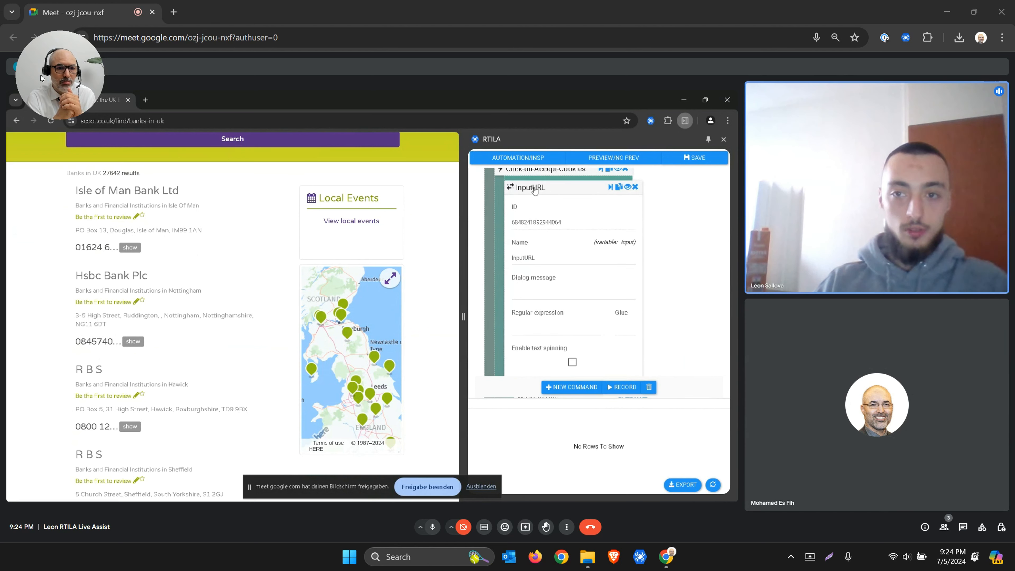
left_click(541, 193)
left_click(554, 207)
scroll(556, 283, "down", 1)
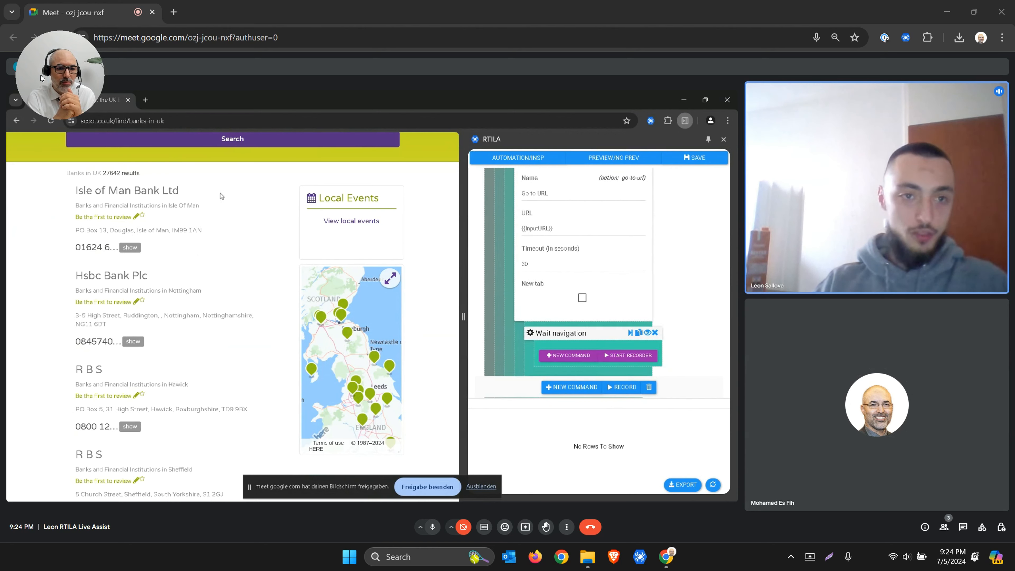
scroll(208, 239, "up", 5)
scroll(344, 309, "down", 5)
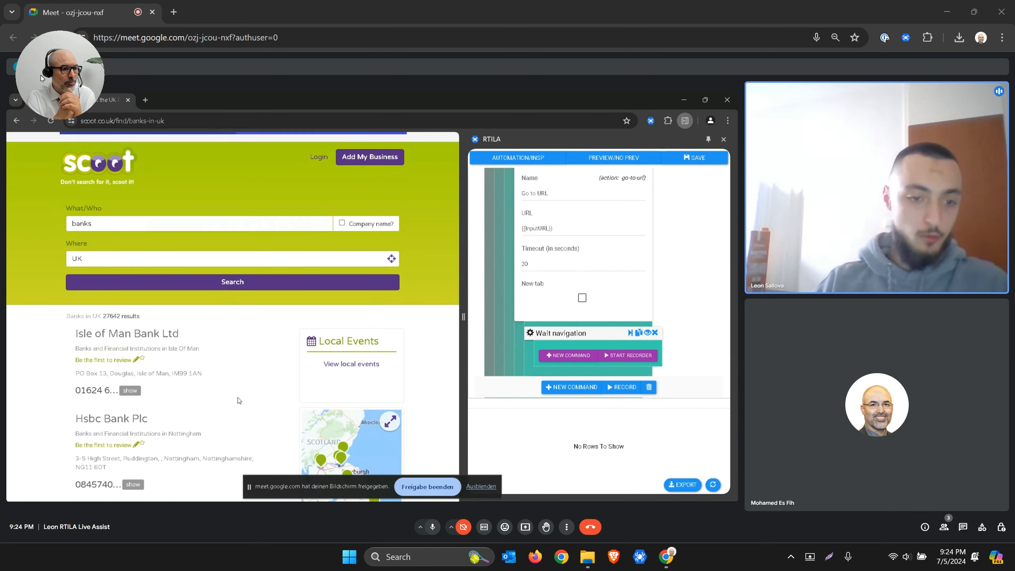
scroll(344, 308, "down", 1)
scroll(566, 301, "up", 2)
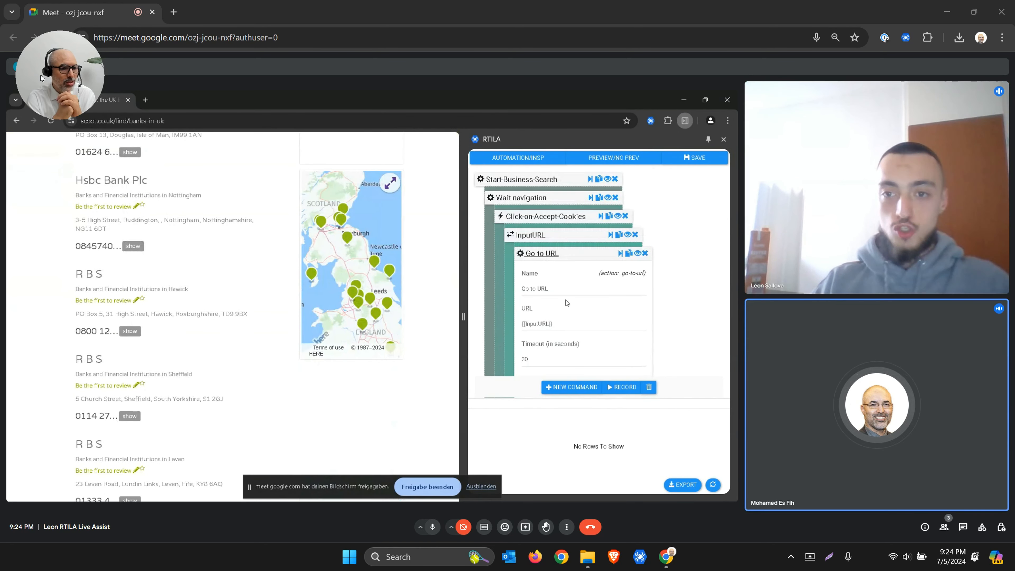
left_click(550, 254)
Compare the bank listings with the commands in the infinite loop, from Click-on-Each-Company to Close page
scroll(149, 305, "down", 1)
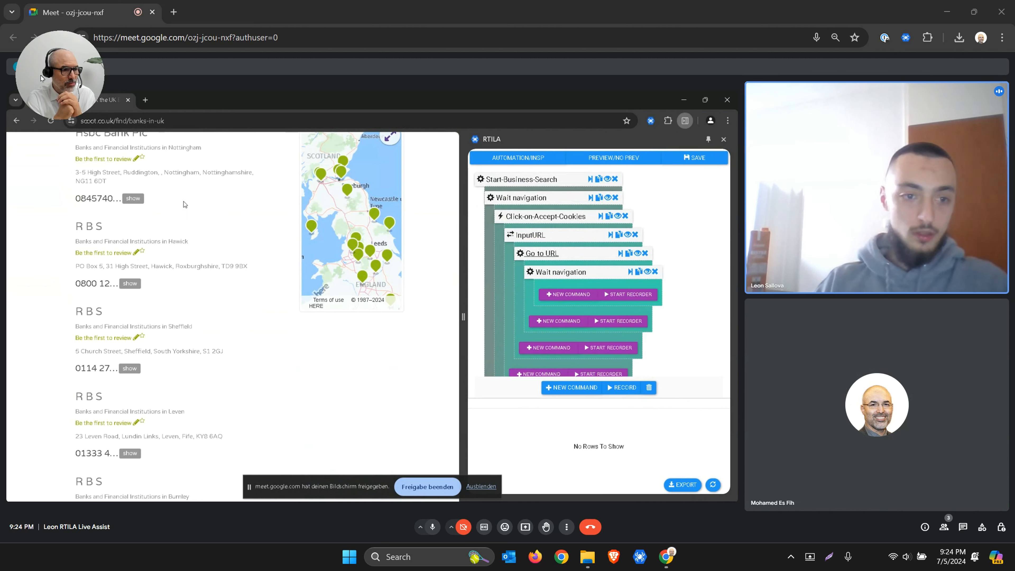
scroll(182, 200, "up", 1)
scroll(177, 276, "down", 3)
scroll(614, 276, "down", 2)
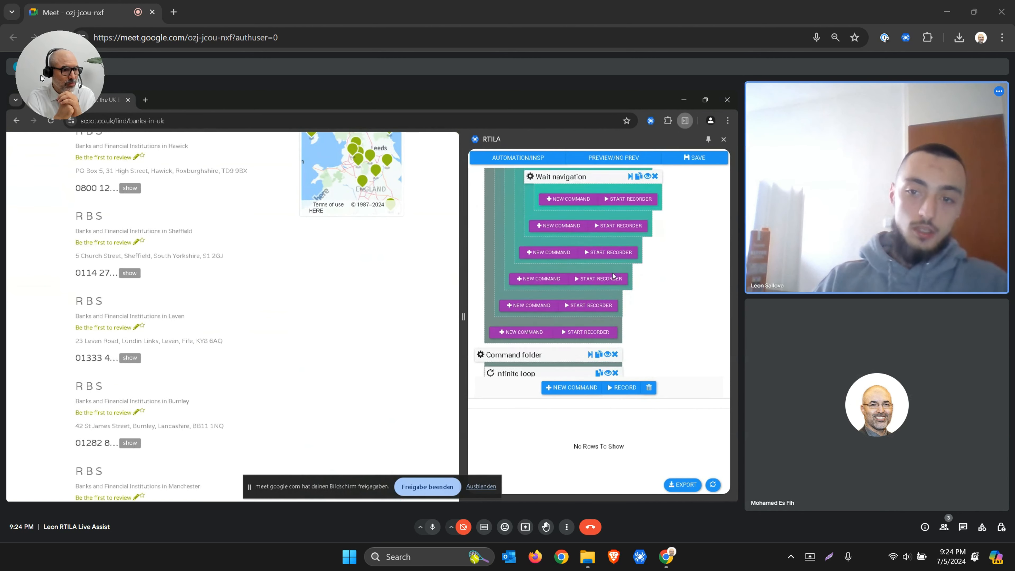
scroll(613, 276, "down", 2)
scroll(192, 195, "up", 5)
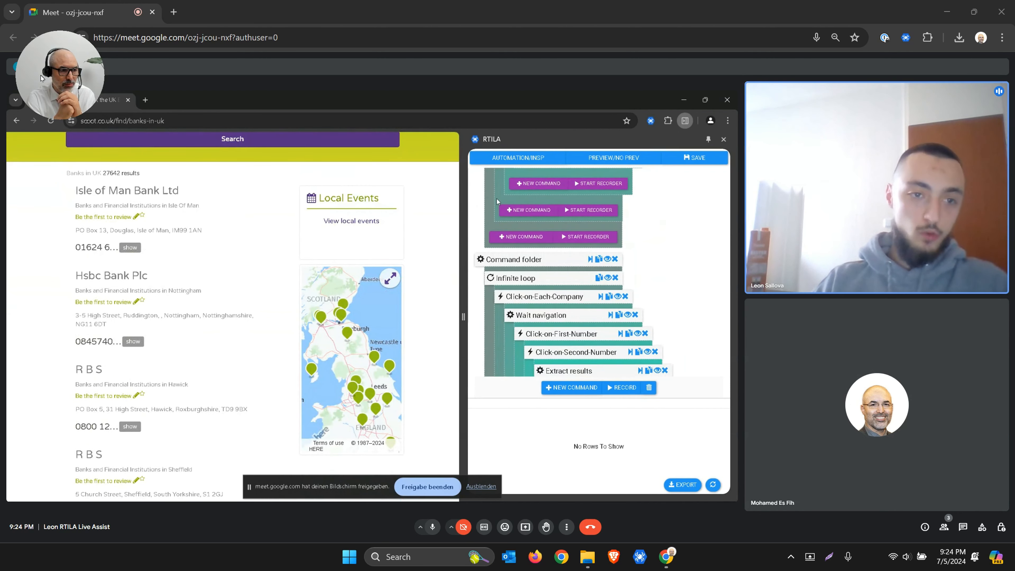
scroll(498, 201, "up", 1)
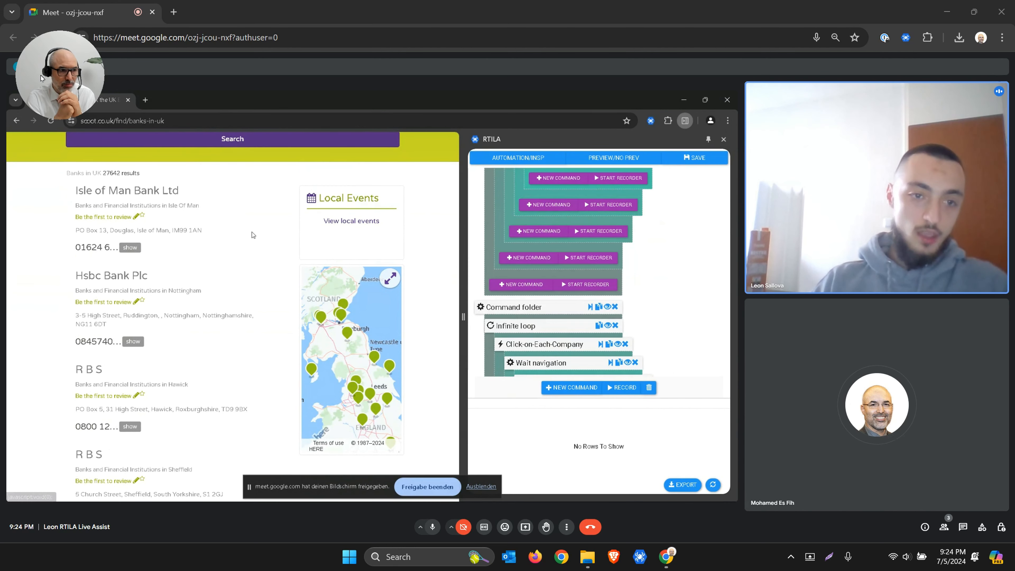
scroll(681, 295, "down", 2)
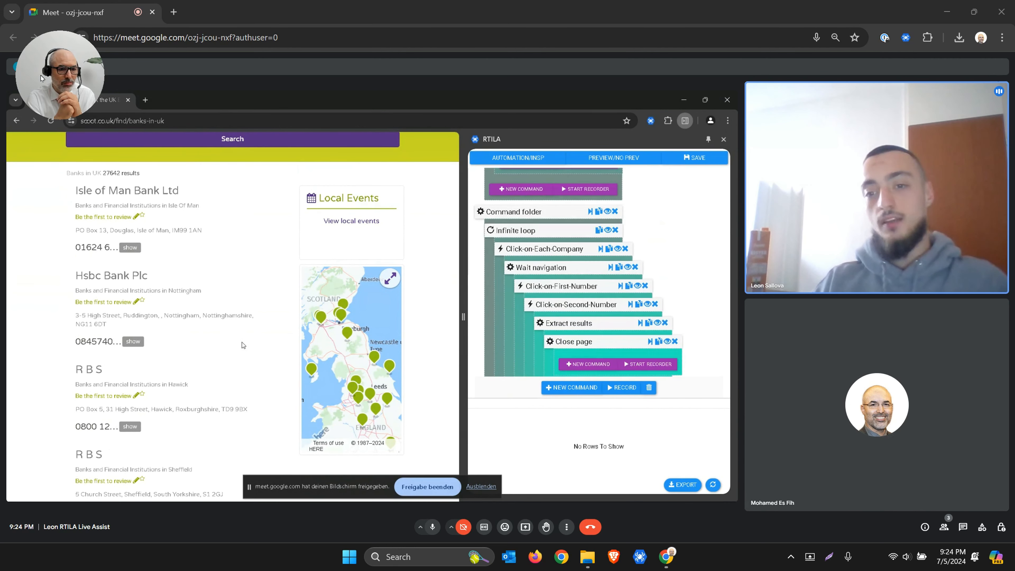
scroll(244, 341, "down", 2)
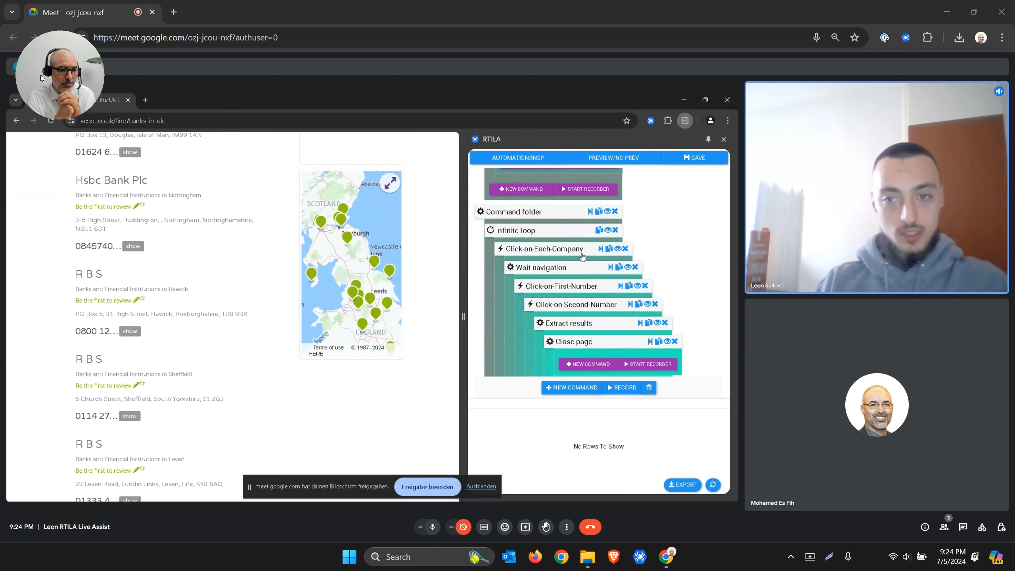
scroll(582, 256, "down", 1)
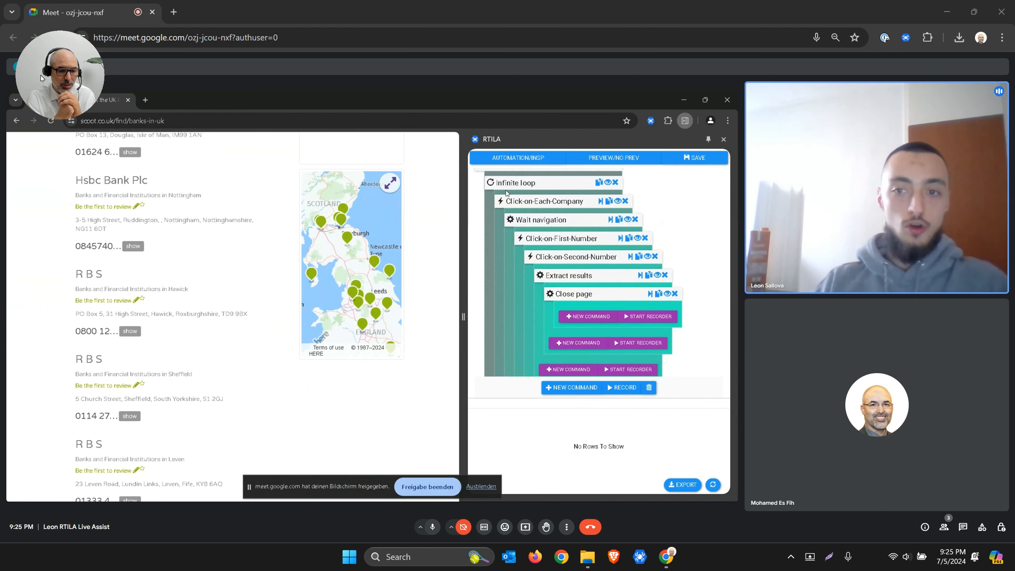
Go to the next page of the banks results using the pagination below the listings
scroll(129, 321, "down", 7)
scroll(128, 321, "down", 10)
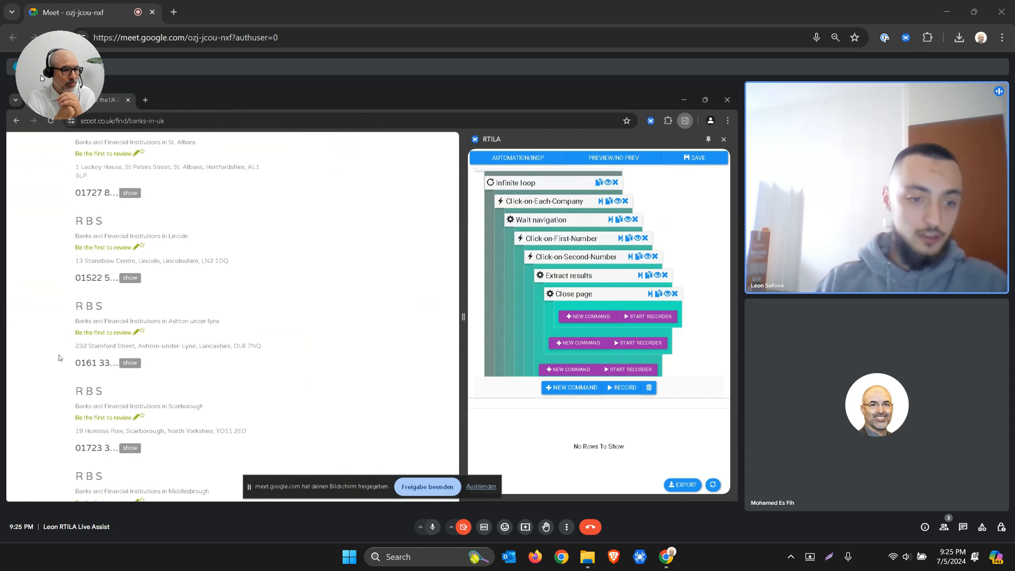
scroll(97, 341, "down", 1)
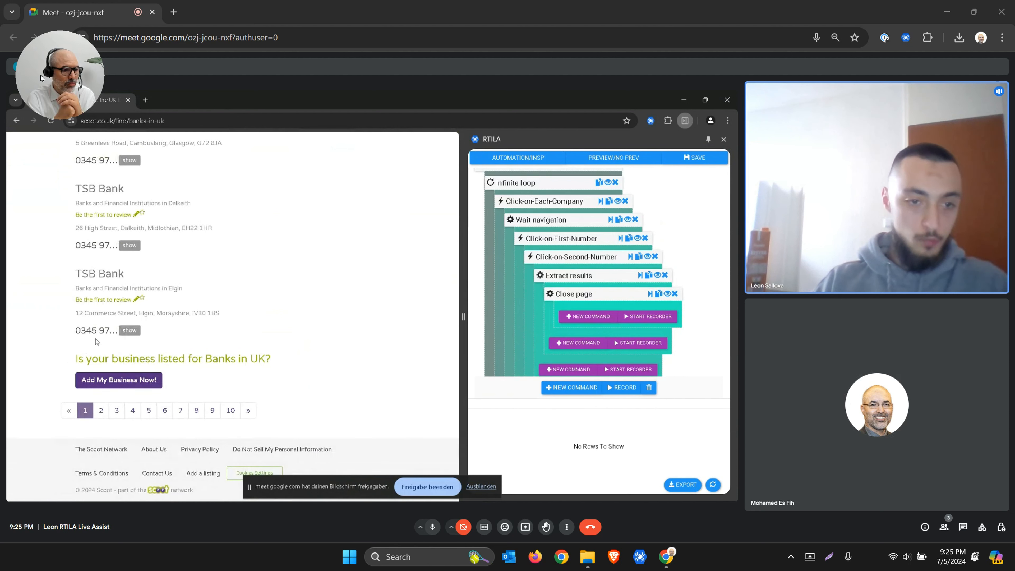
left_click(248, 411)
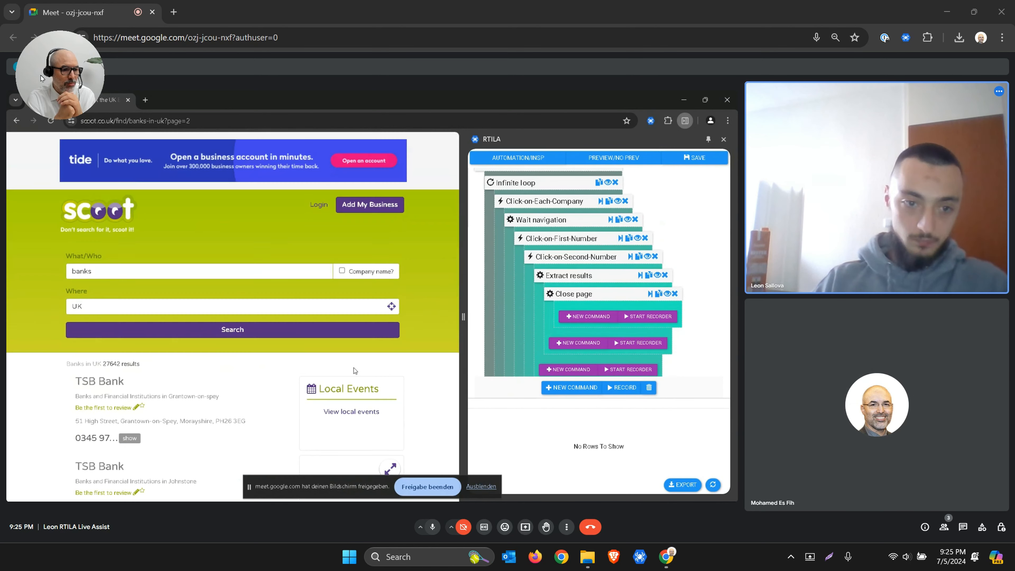
Examine the Click-on-Next-Page command and the next-page link in the pagination of results page 2
scroll(264, 423, "down", 5)
scroll(423, 225, "down", 10)
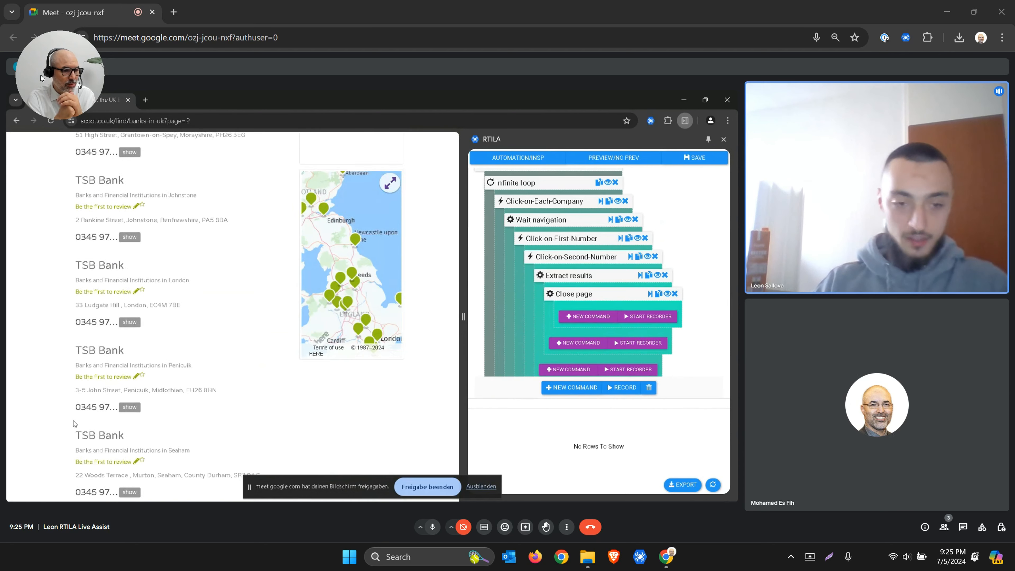
scroll(216, 332, "down", 10)
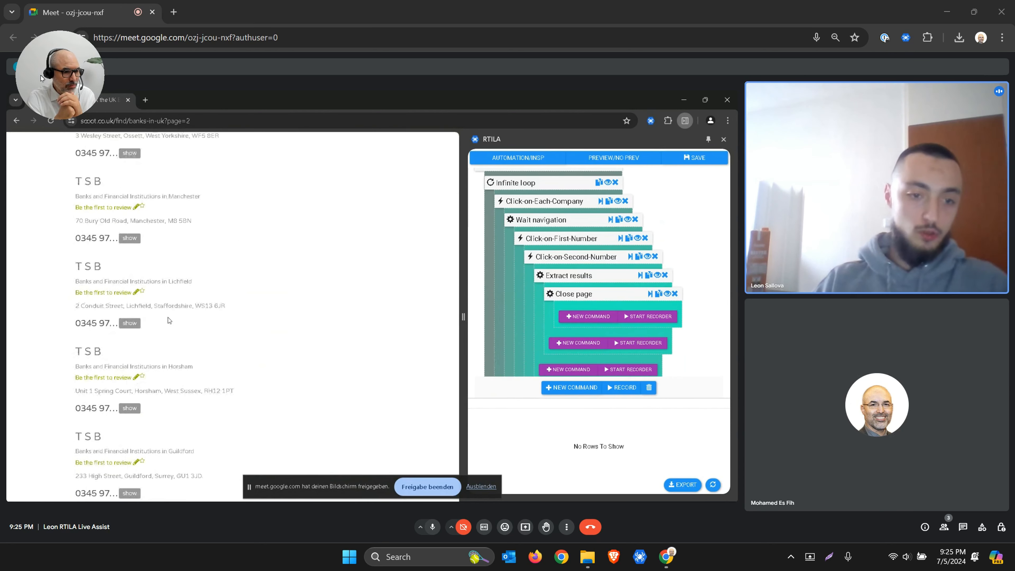
scroll(664, 239, "down", 5)
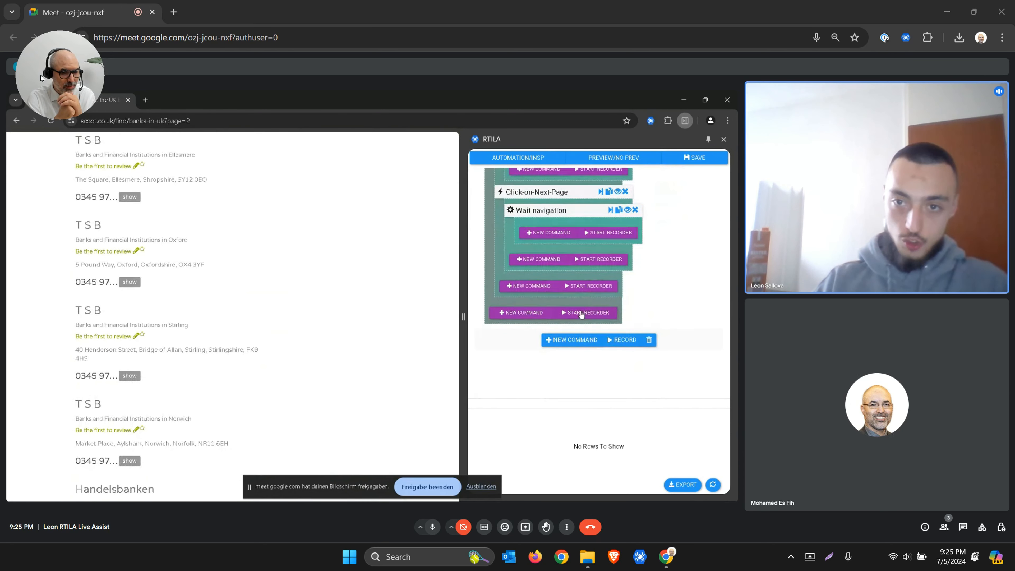
scroll(664, 239, "up", 1)
scroll(219, 369, "down", 5)
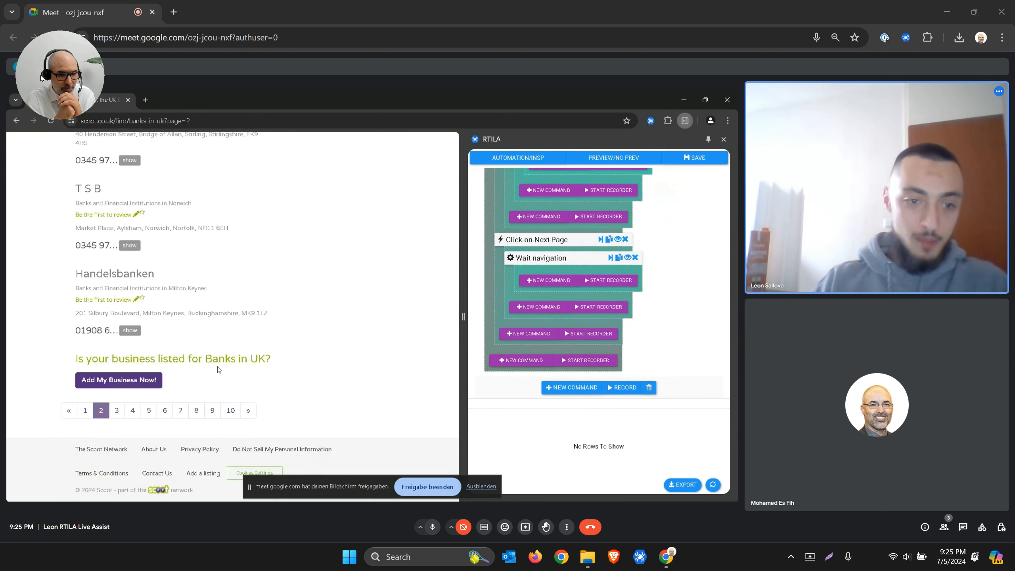
right_click(245, 416)
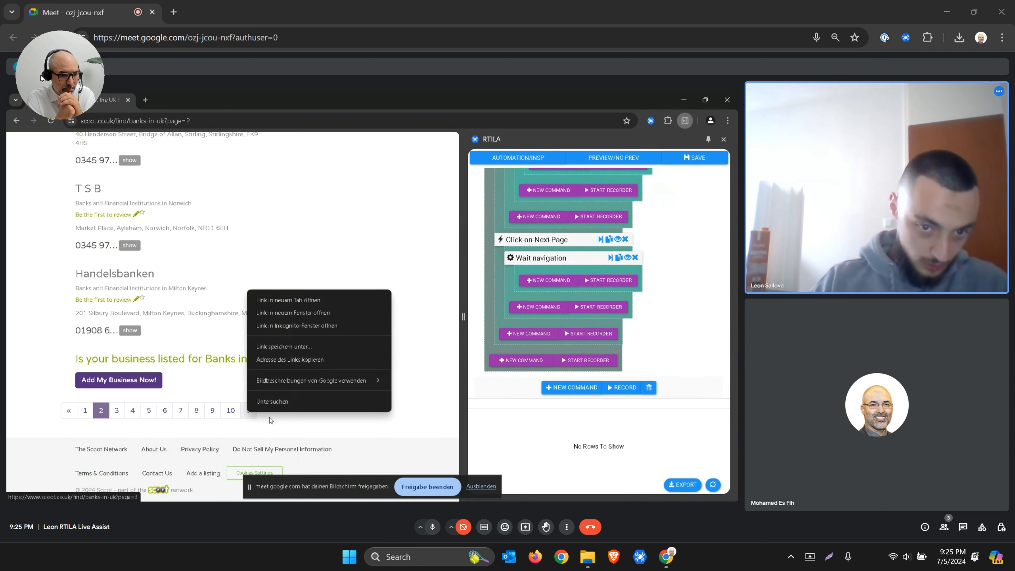
key("Escape")
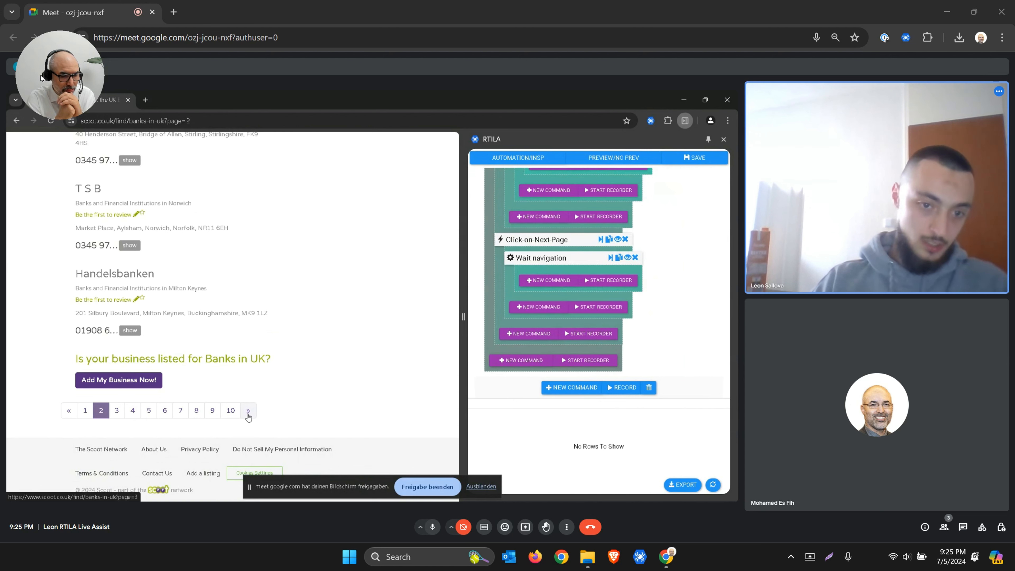
Open page 8 of the banks results and go to its pagination
left_click(196, 410)
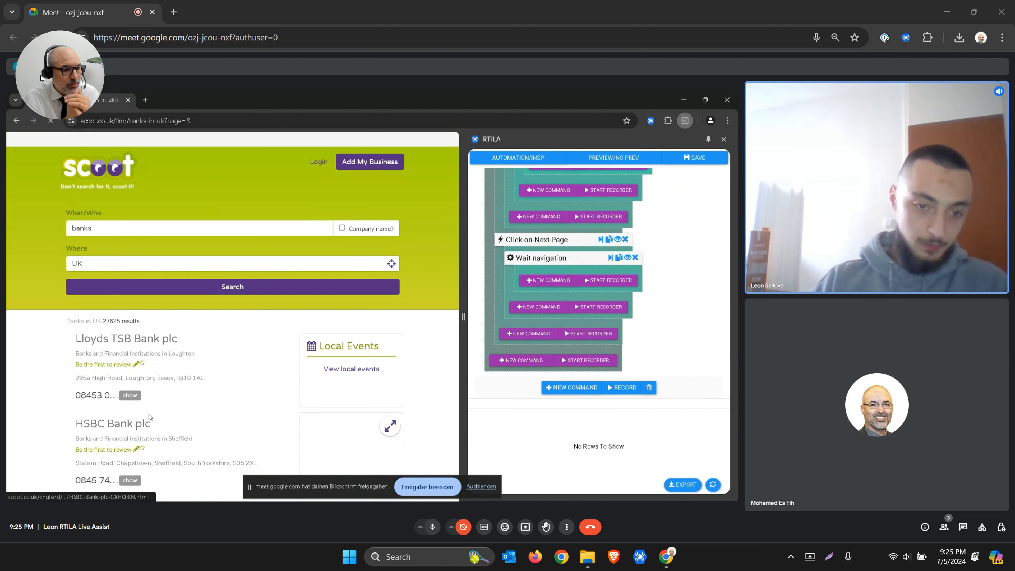
scroll(178, 405, "down", 10)
scroll(178, 405, "down", 10)
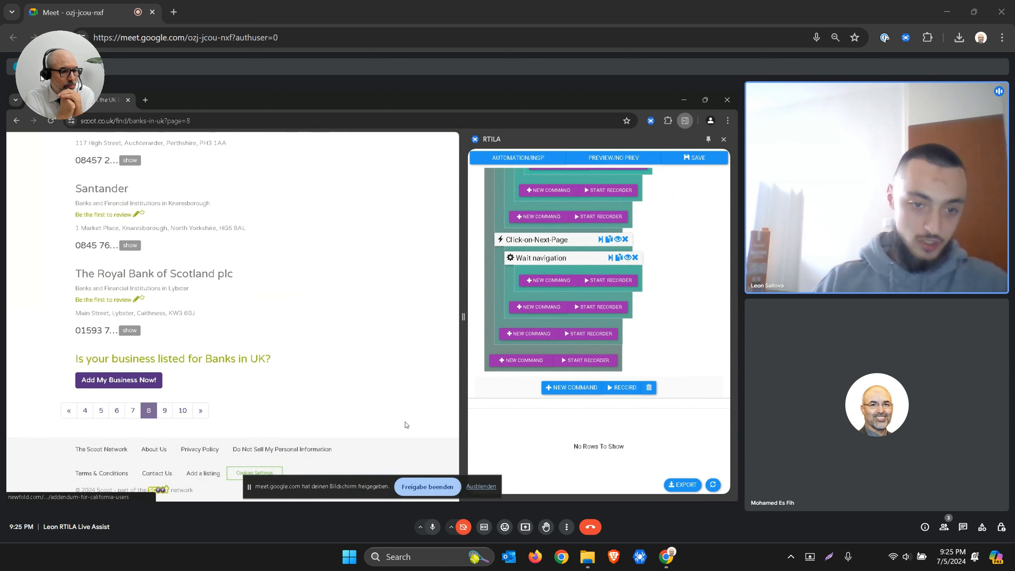
Inspect the next-page arrow of the page 8 pagination in the developer tools, with the RTILA side panel closed
right_click(200, 413)
left_click(256, 401)
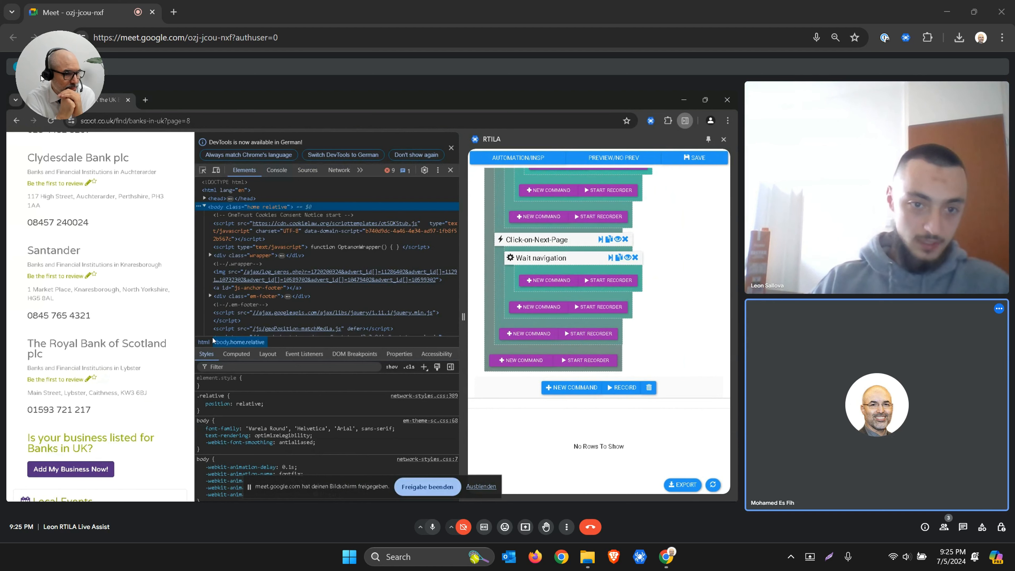
left_click(685, 120)
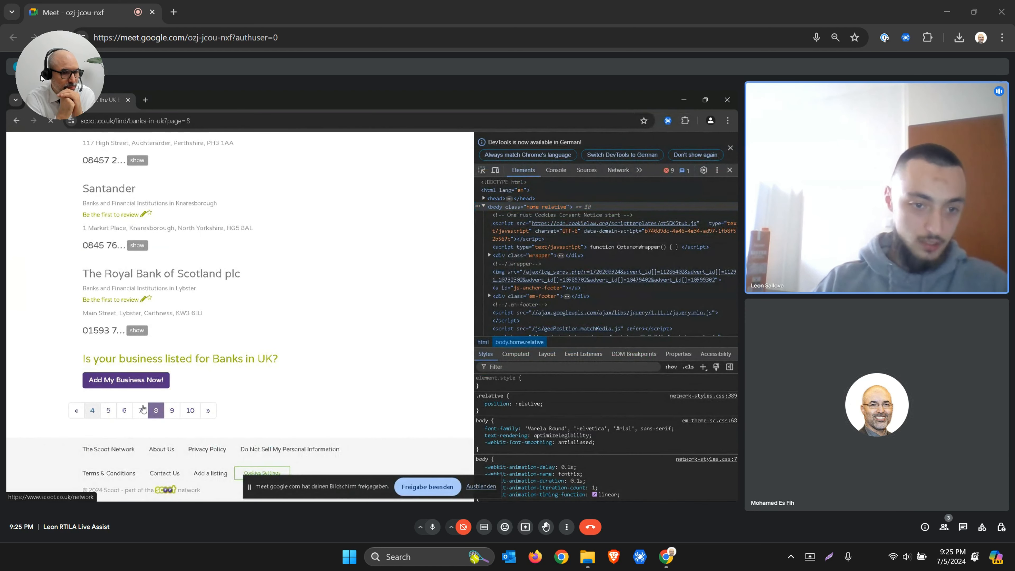
scroll(122, 424, "down", 15)
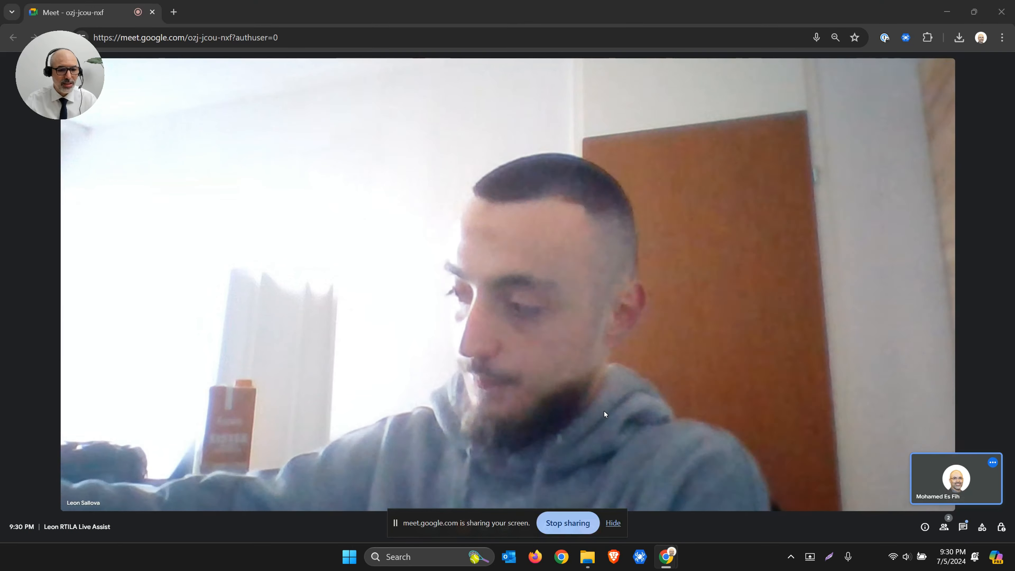
Hide the screen-sharing notice and switch to the RTILA desktop application in a maximized window
left_click(610, 522)
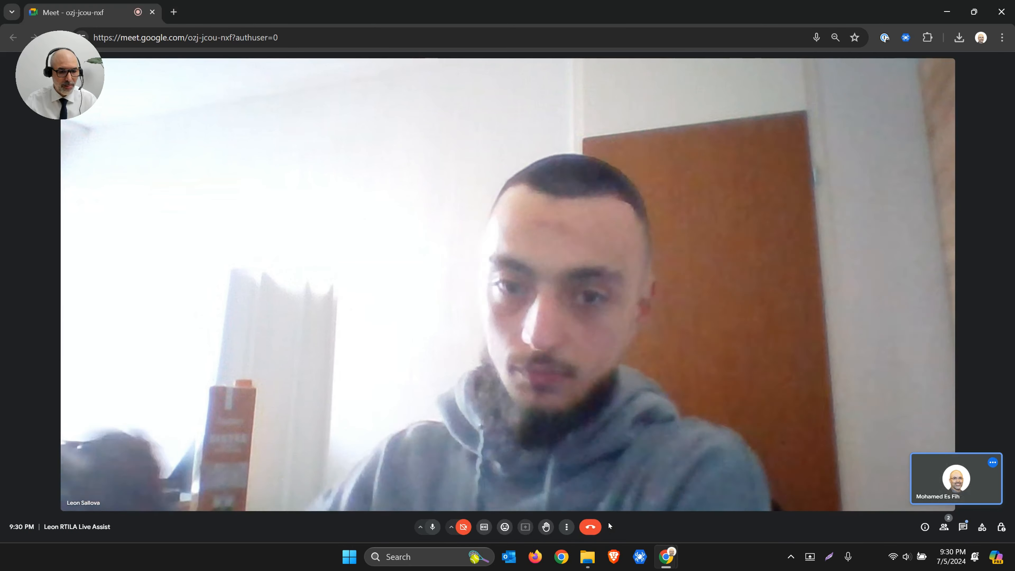
left_click(634, 557)
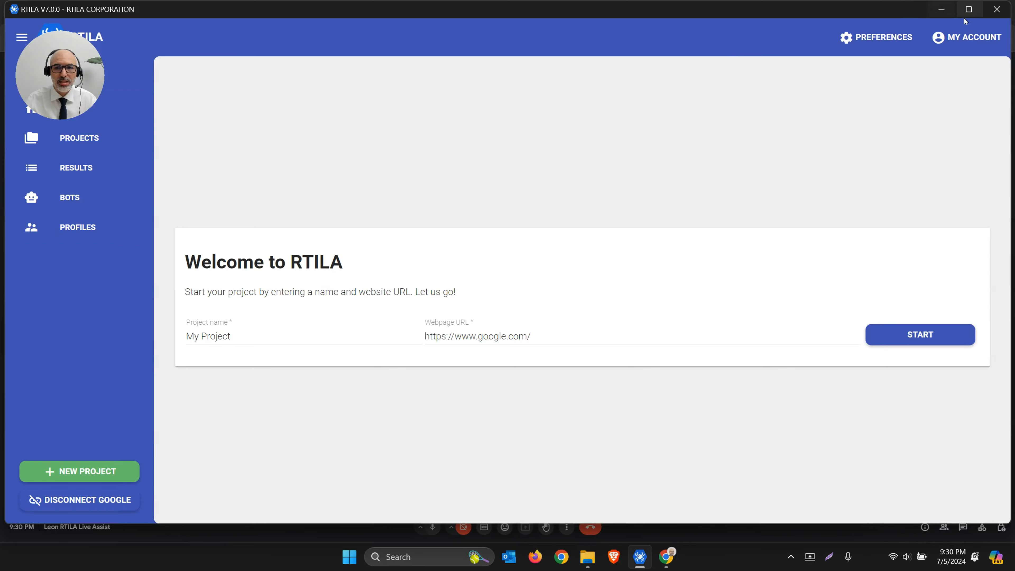
left_click(969, 9)
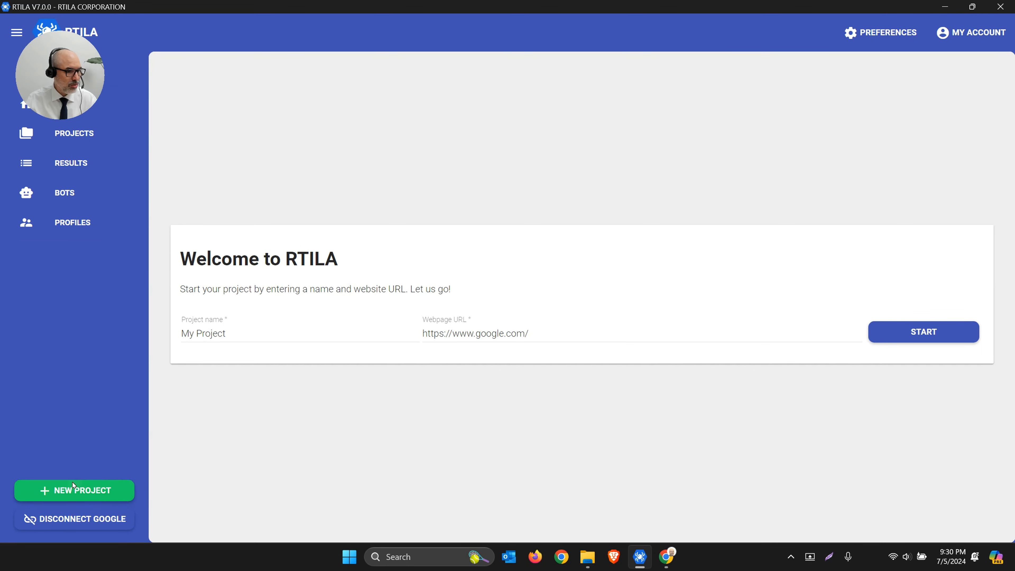
Import ScootUKLeadScraperWIRDAUFGEBAUT_04-07-2024__ 22_31.rtila from the LeadScraper folder in Downloads and open the imported project's website in the browser
left_click(80, 490)
left_click(78, 516)
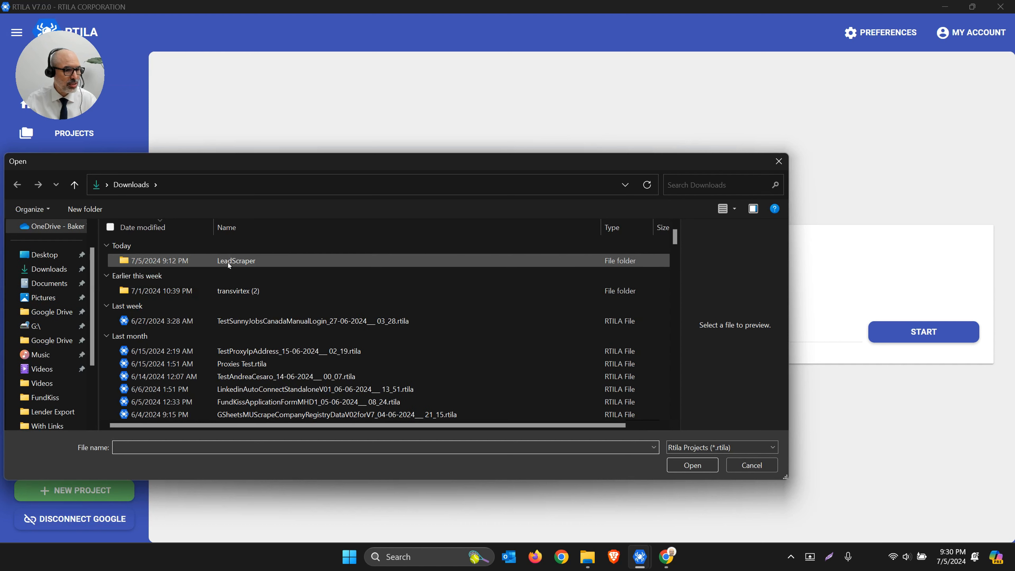
double_click(238, 263)
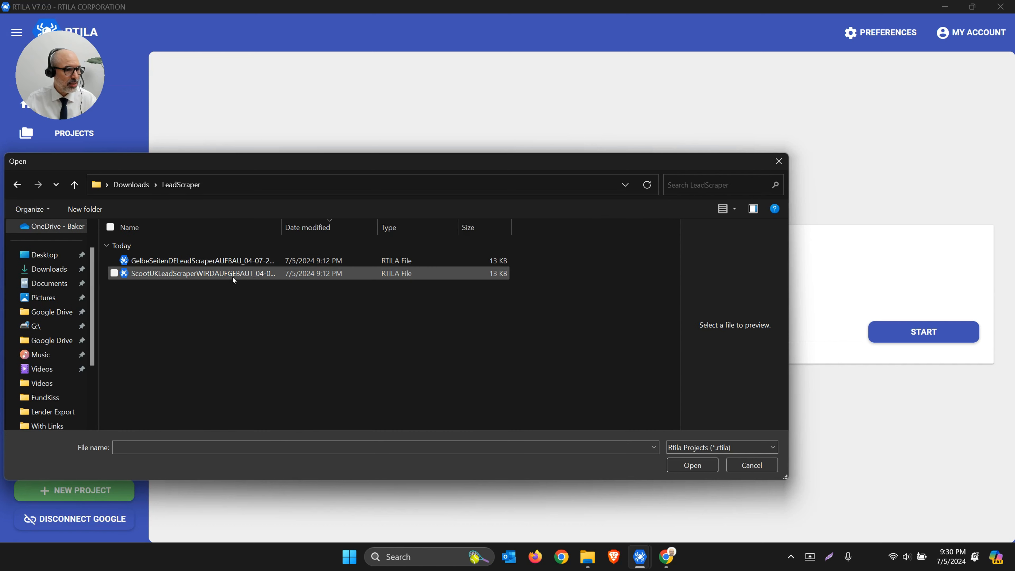
left_click(209, 275)
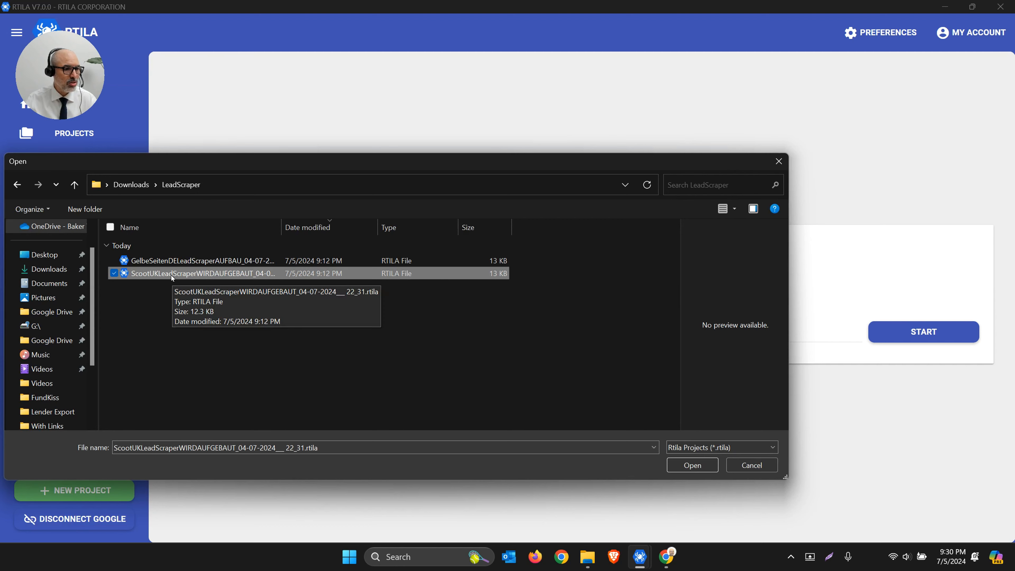
left_click(682, 467)
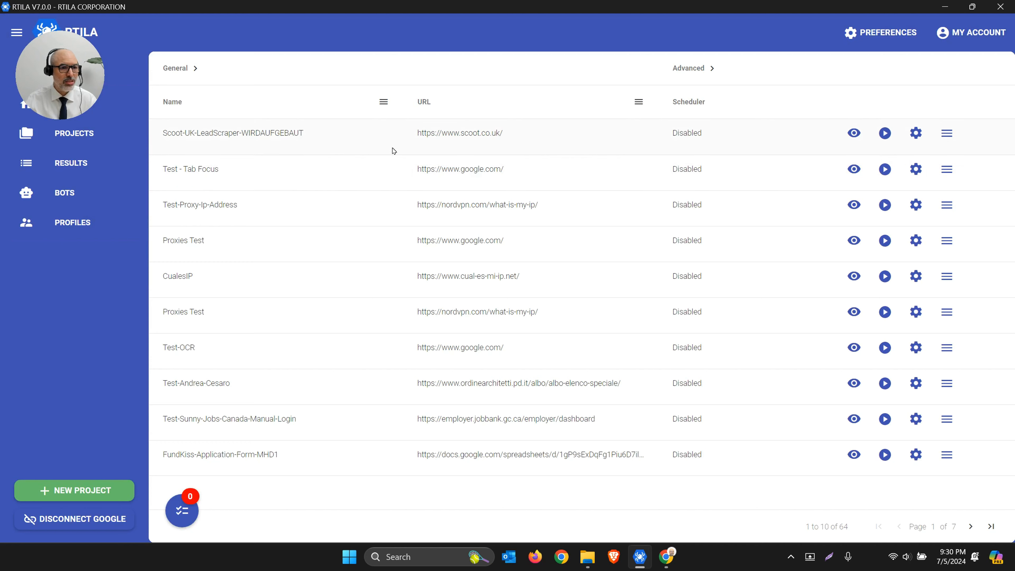
left_click(853, 135)
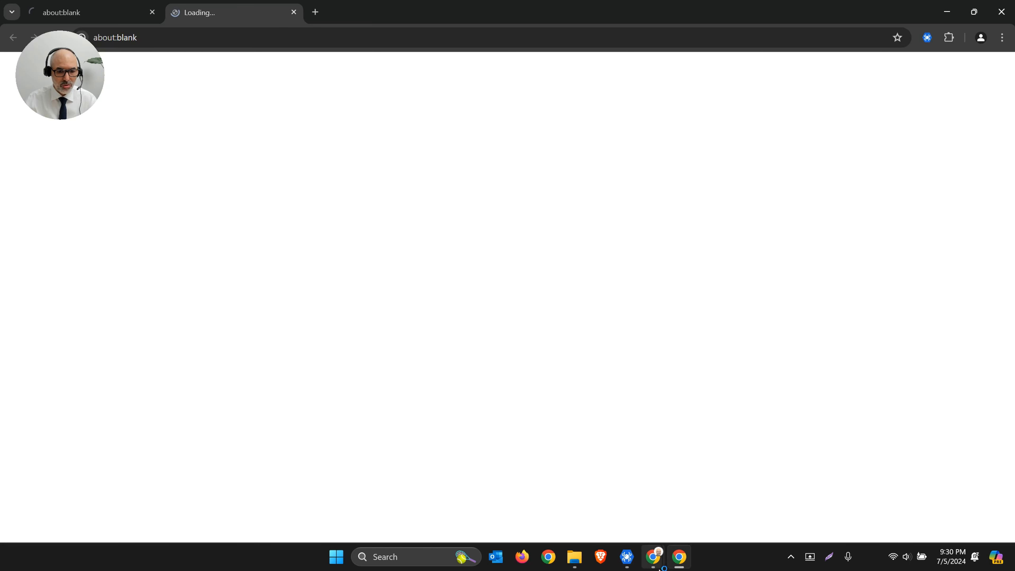
mouse_move(657, 567)
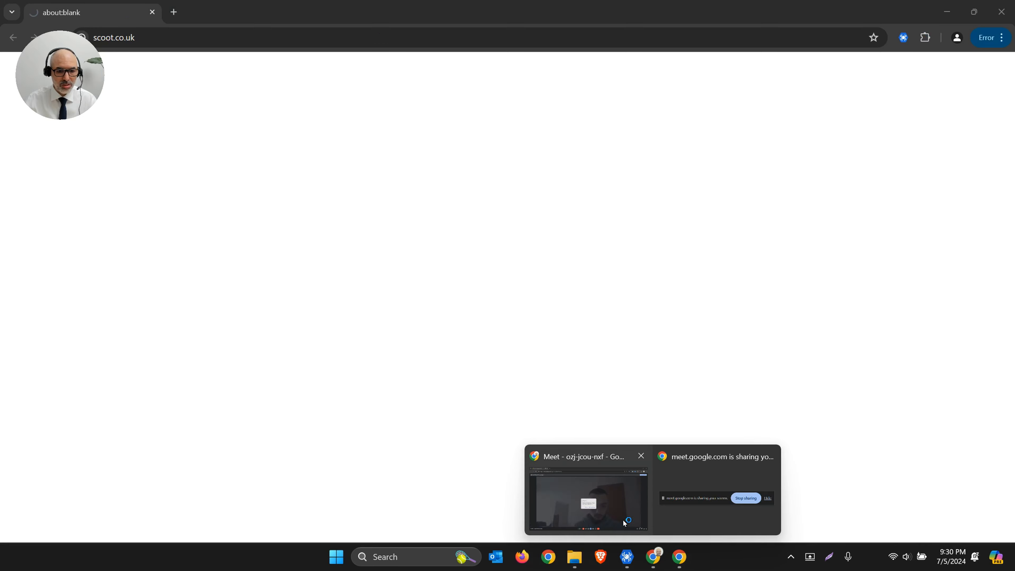
left_click(620, 514)
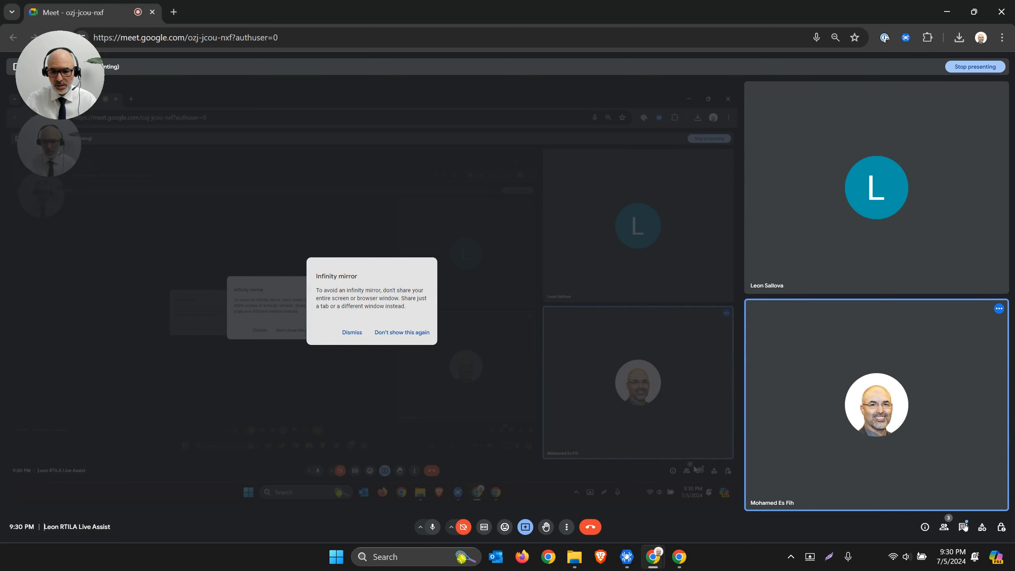
left_click(963, 526)
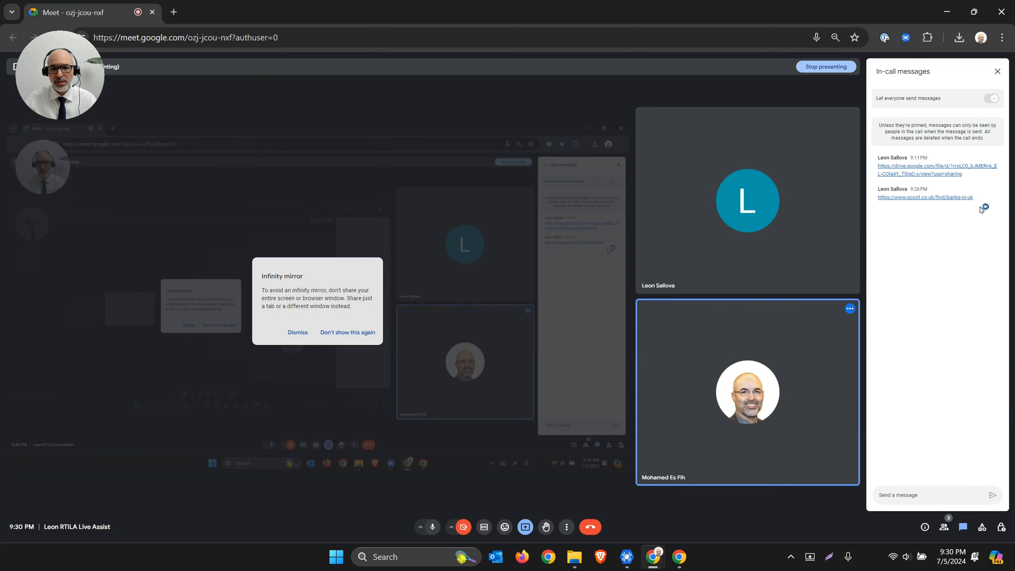
left_click_drag(975, 197, 876, 198)
key("ctrl+c")
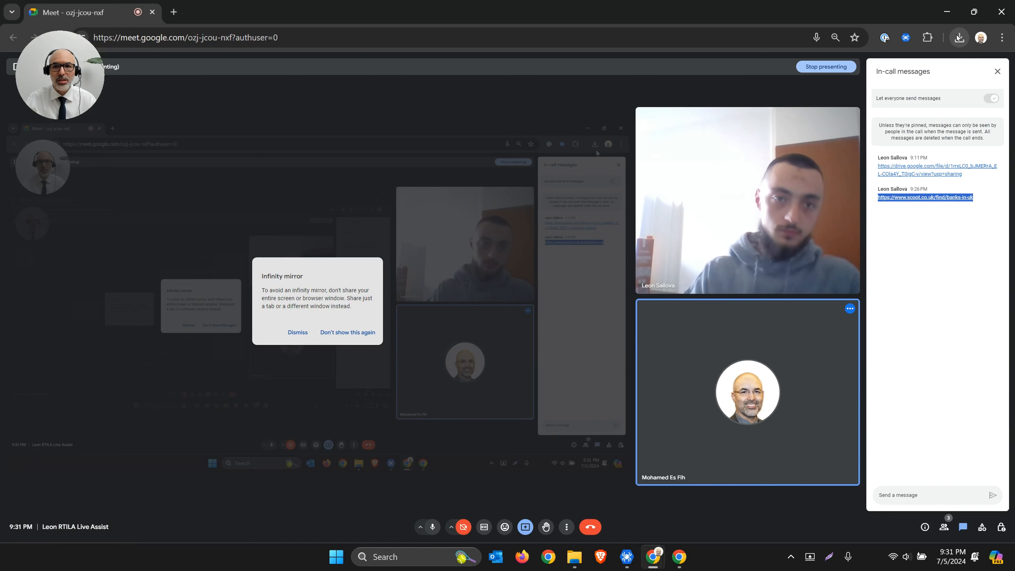
left_click(947, 13)
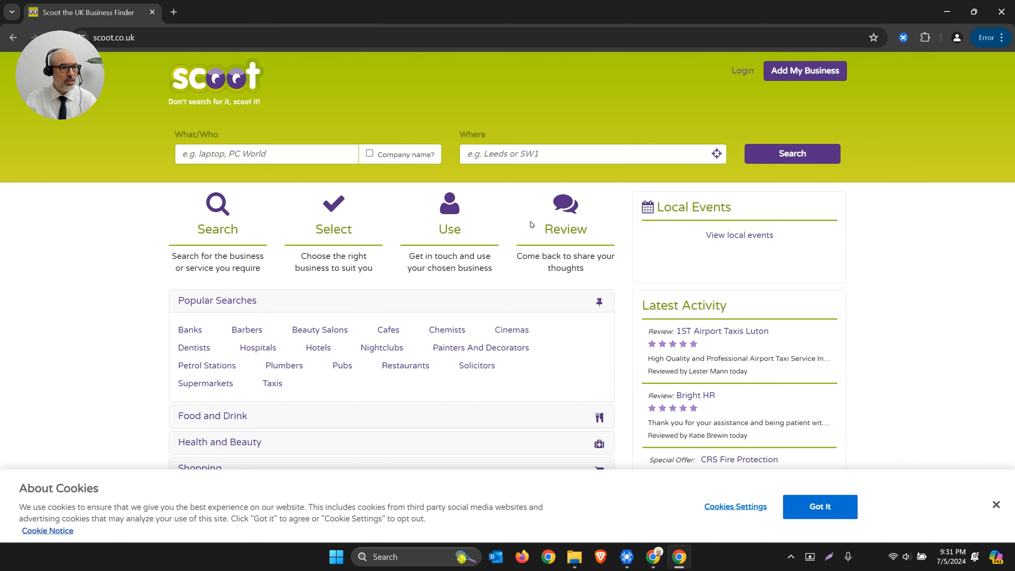
left_click(904, 36)
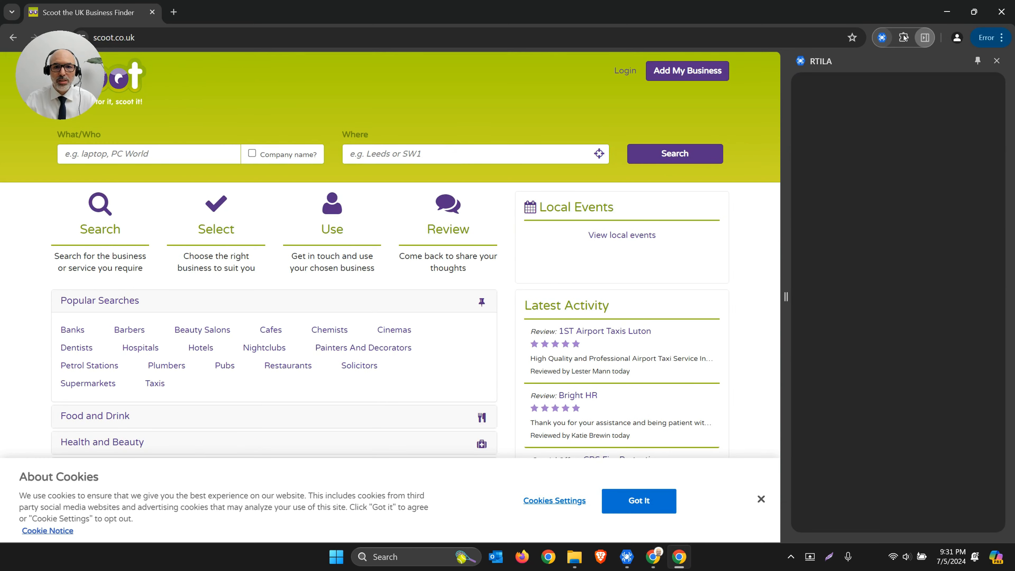
left_click_drag(786, 300, 770, 298)
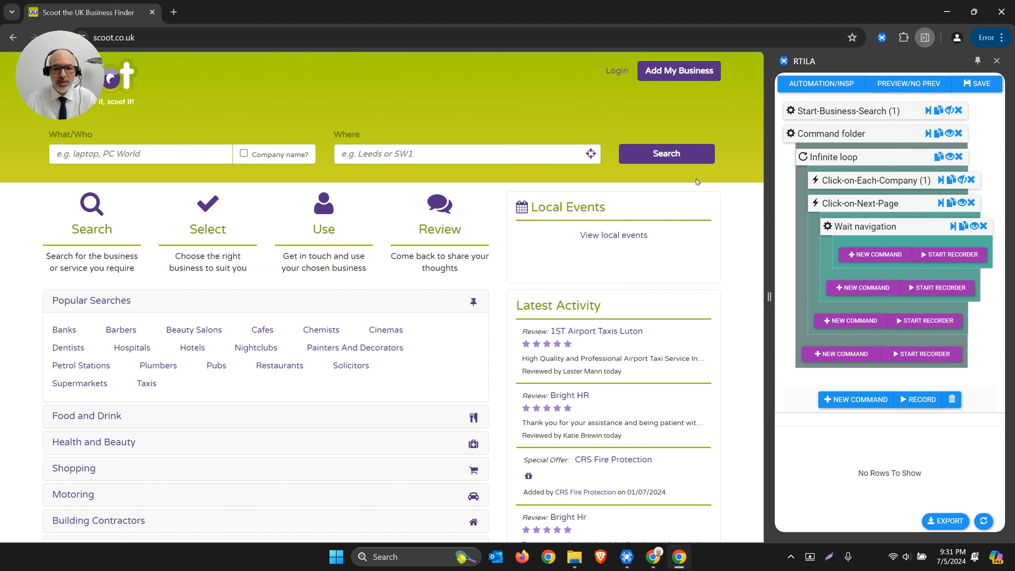
left_click(371, 40)
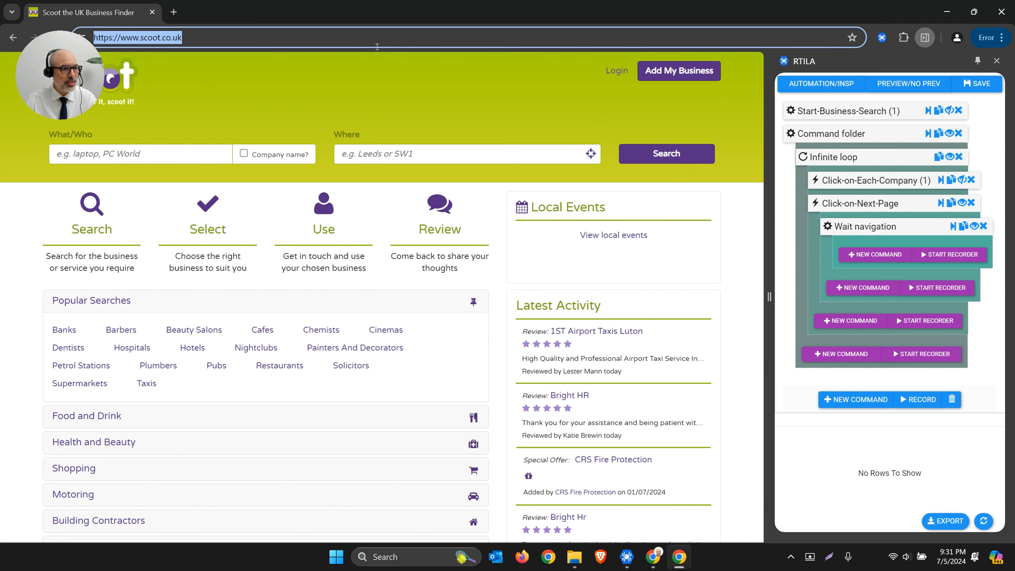
key("ctrl+v")
key("Return")
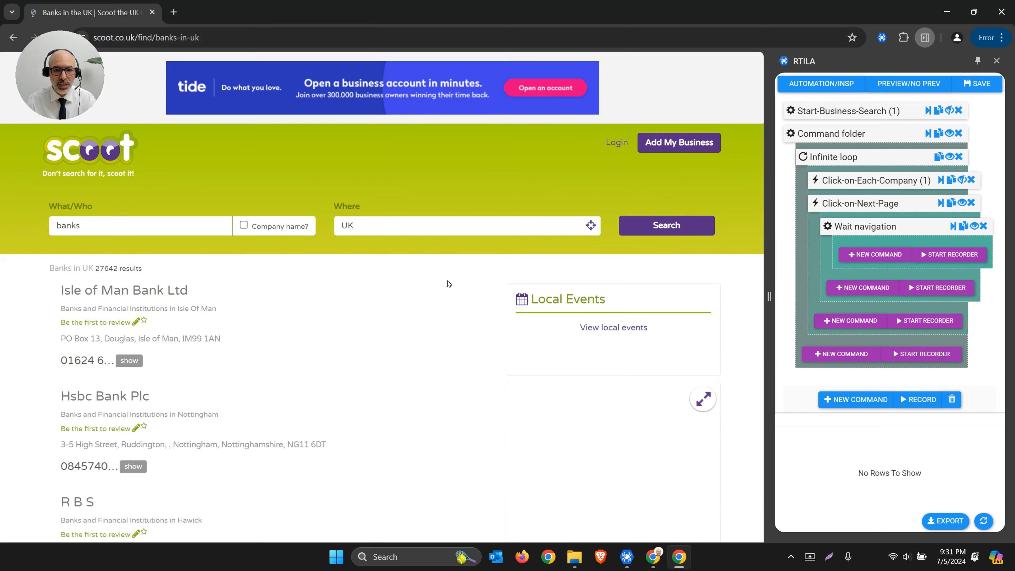
Review the Click-on-Next-Page command's settings and inspect the next-page link of the banks pagination in the developer tools
scroll(462, 297, "down", 5)
scroll(462, 296, "down", 15)
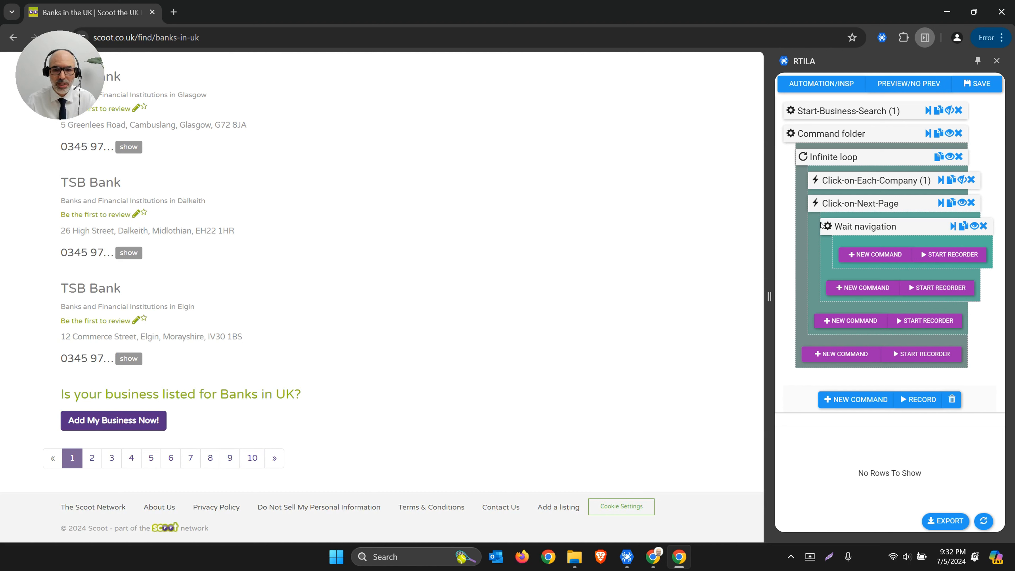
left_click(840, 204)
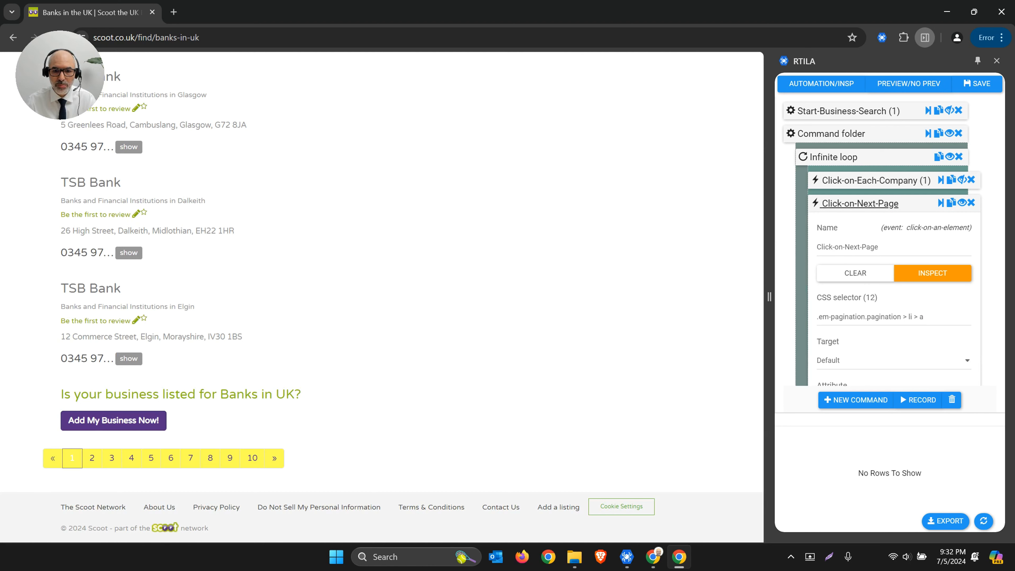
scroll(843, 227, "down", 1)
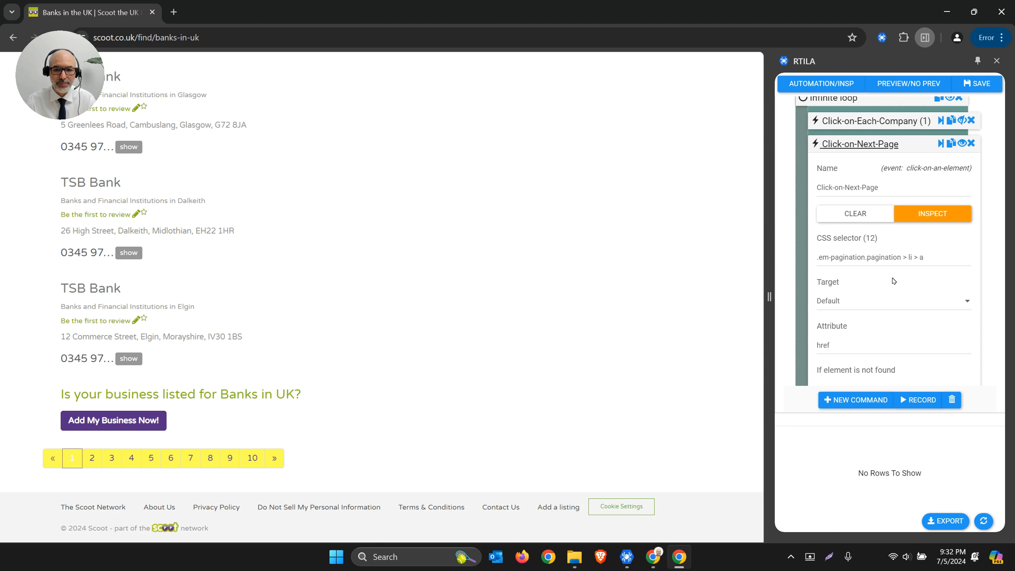
right_click(743, 358)
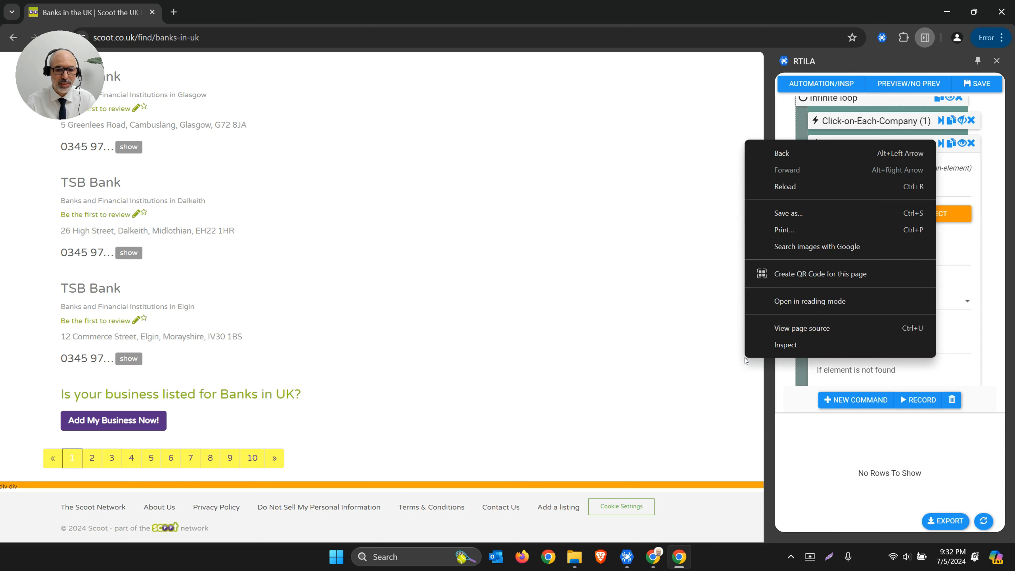
left_click(777, 349)
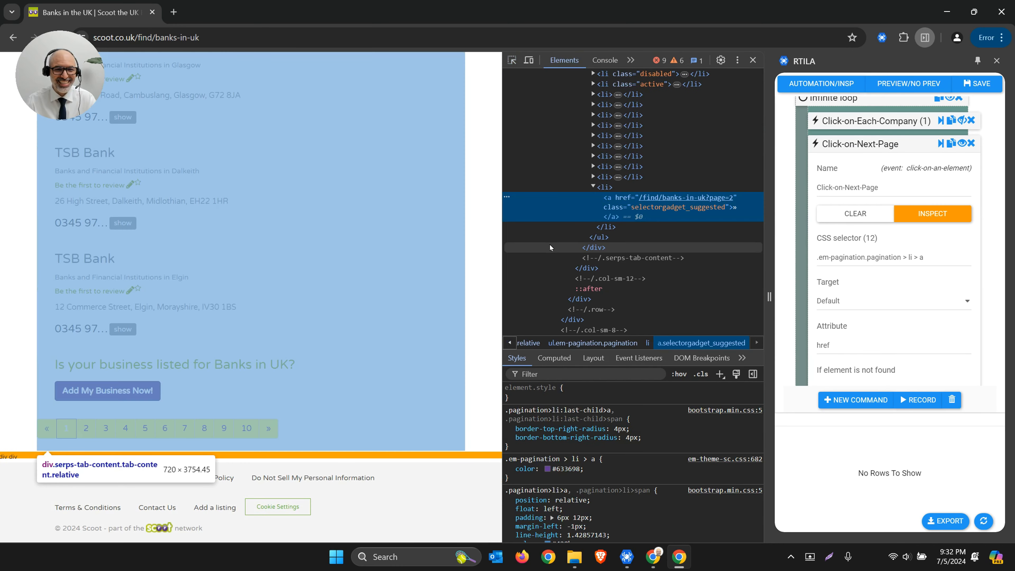
scroll(606, 224, "up", 1)
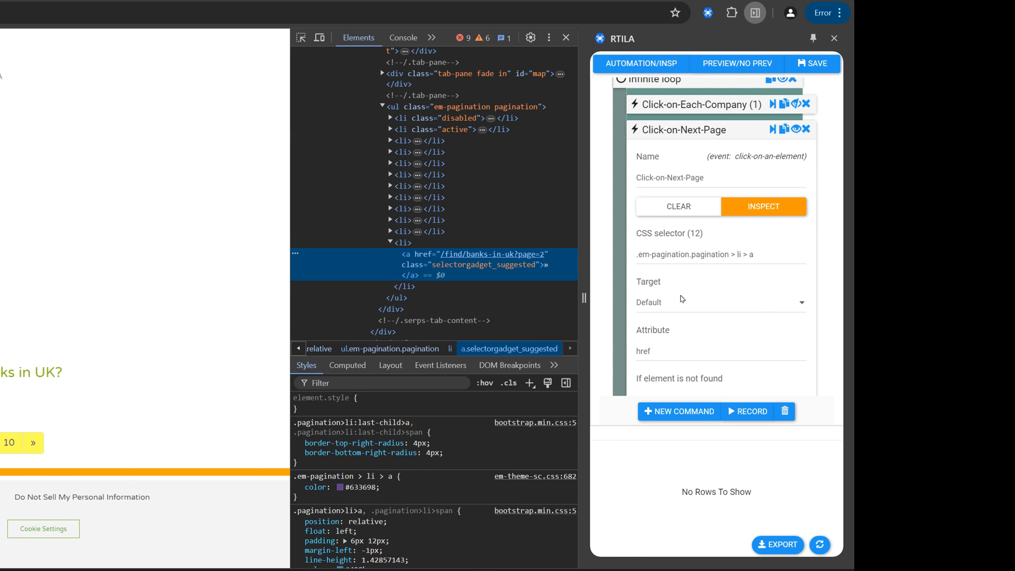
Set the Click-on-Next-Page command's CSS selector to ".em-pagination.pagination > li:last > a" so it targets only the final pagination link
left_click(661, 255)
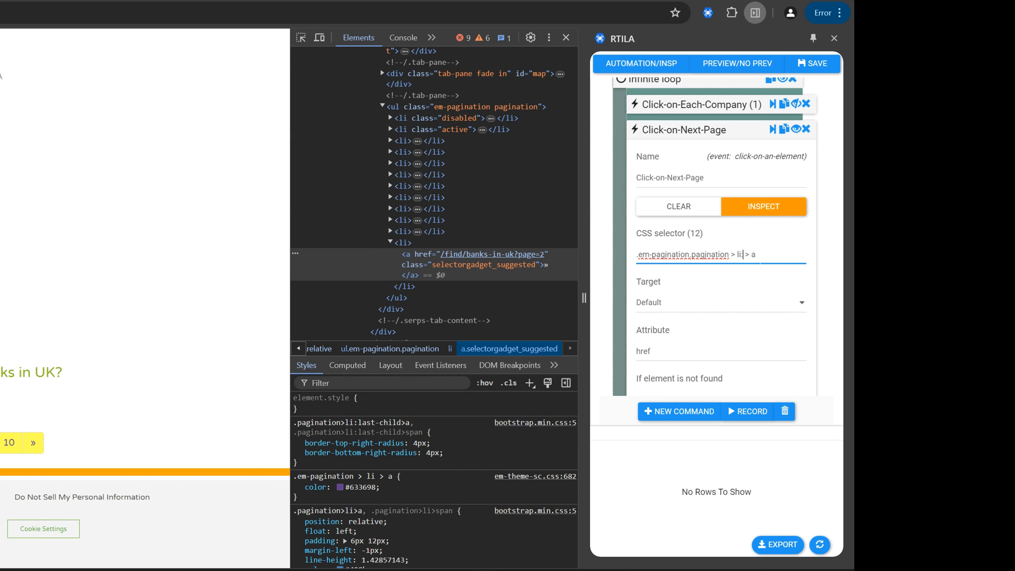
type(":")
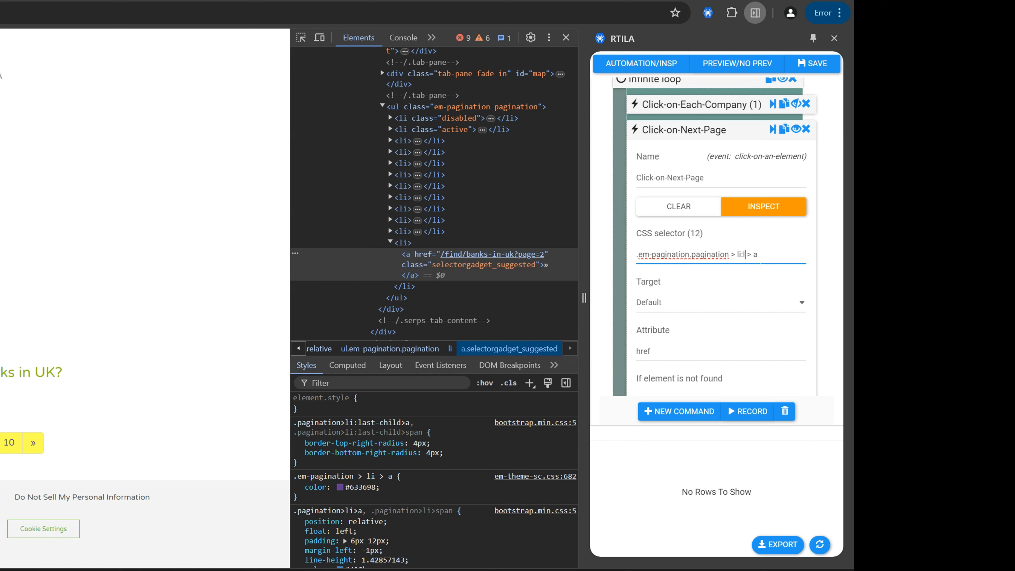
type("last")
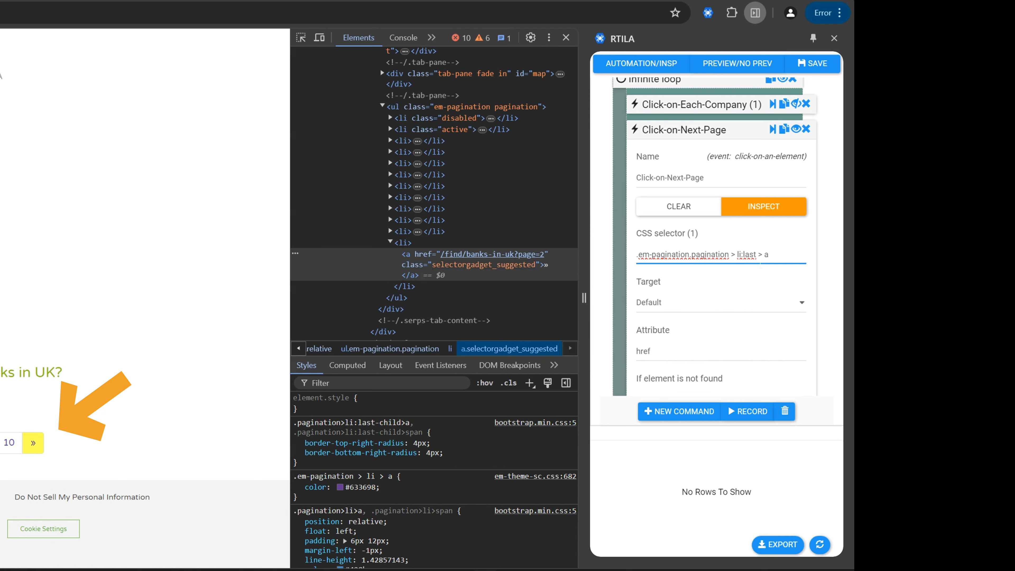
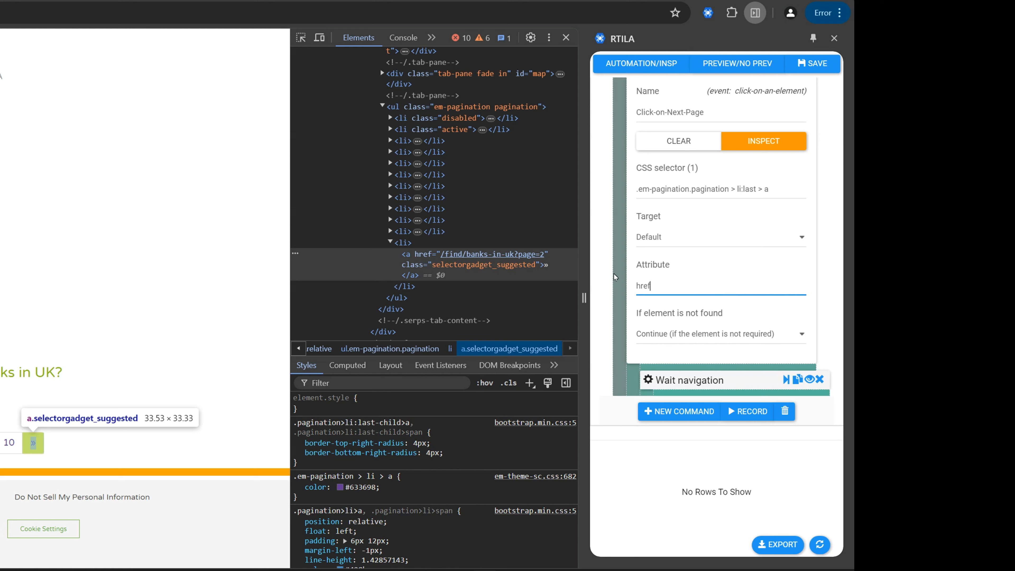
Highlight the word "last" in the Click-on-Next-Page command's CSS selector
left_click(744, 189)
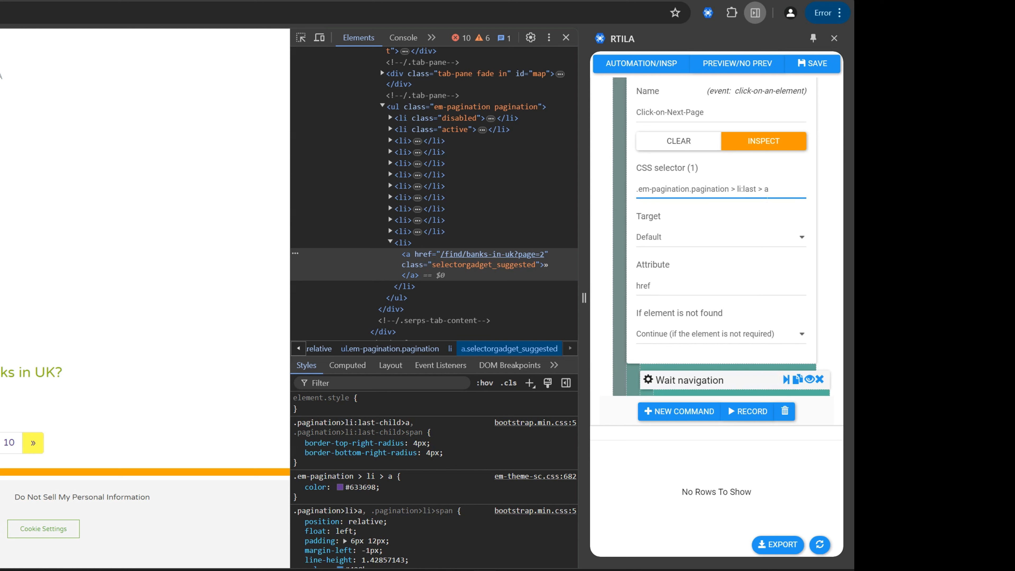
key("shift+Right")
key("shift+Right")
key("shift+Right")
key("shift+Right")
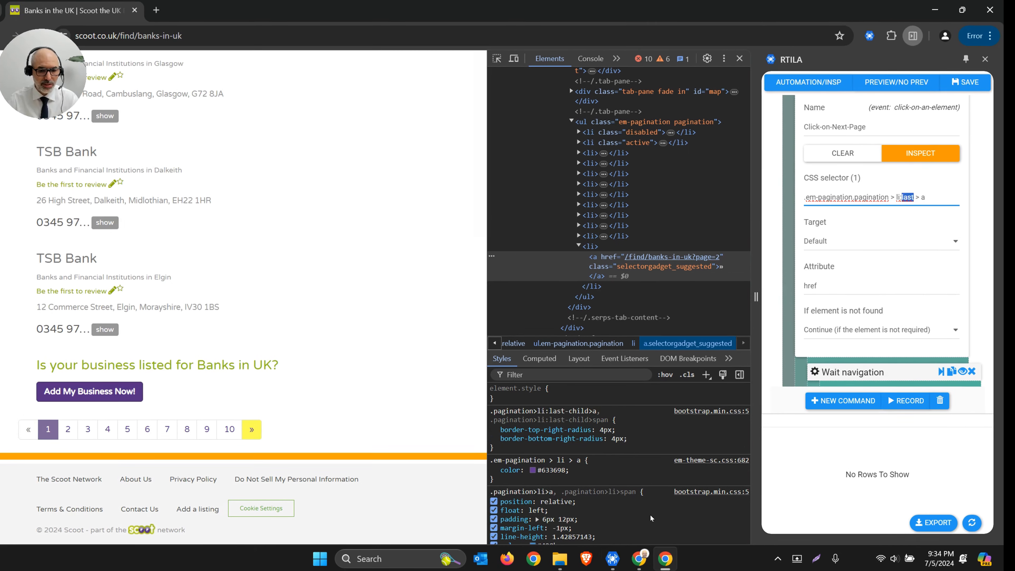
Switch to the Chrome window with the Meet call and open the skool.com/classmercial community in a new tab
left_click(587, 459)
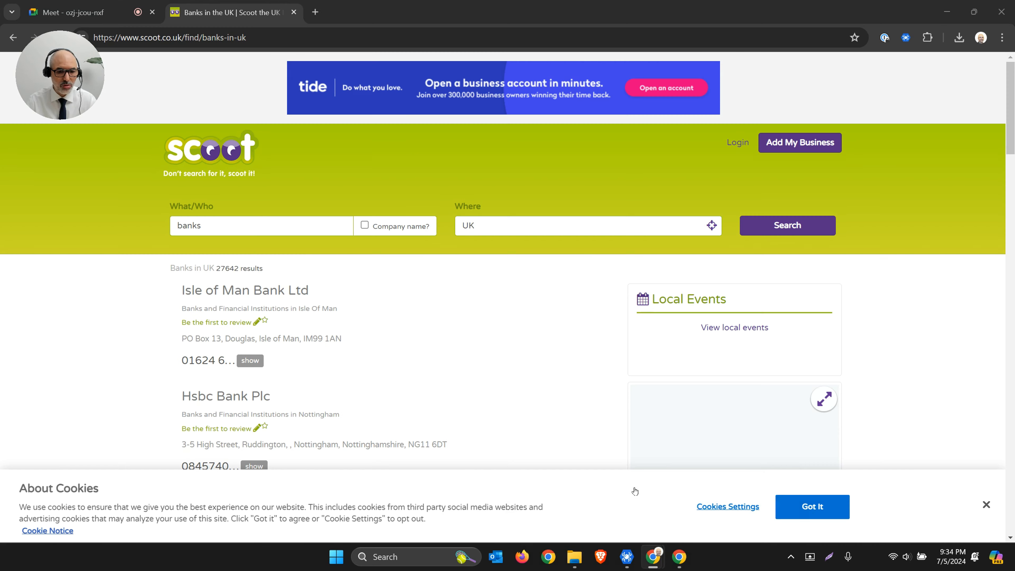
left_click(315, 12)
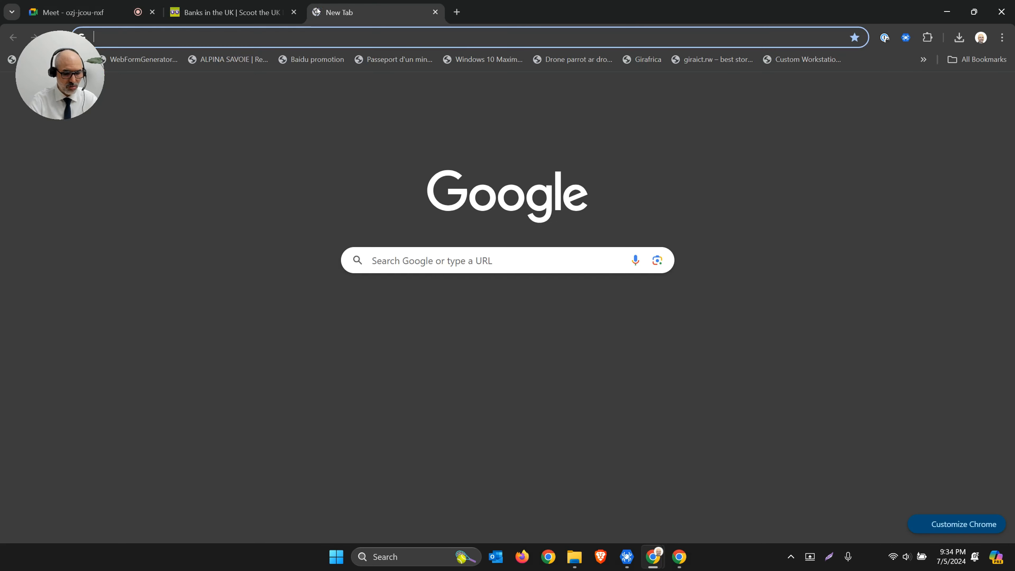
type("skool")
key("Return")
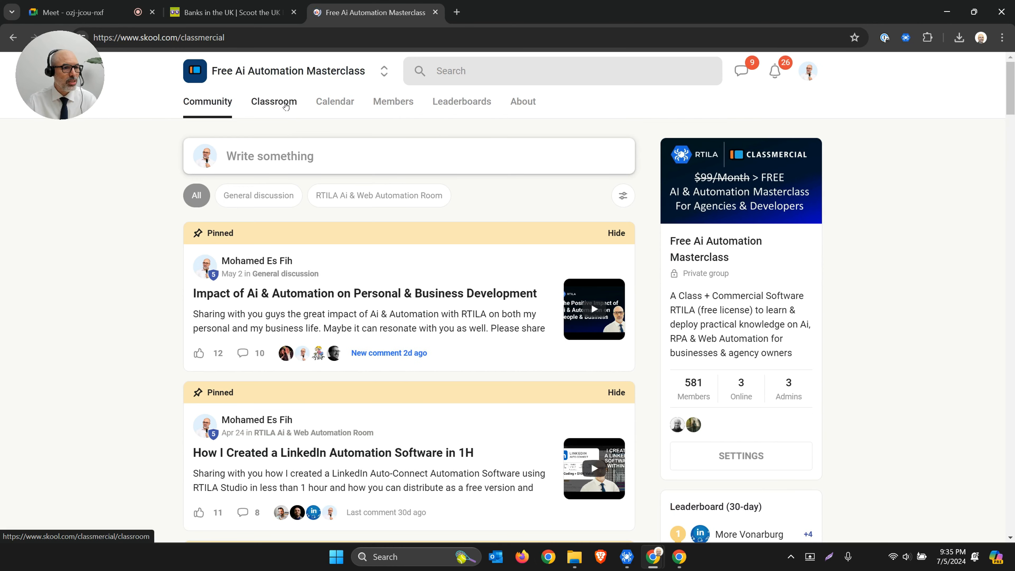
Open the "Pseudo Classes & Elements" lesson of the Ai & Web Automation Manager course in the community's classroom
left_click(285, 104)
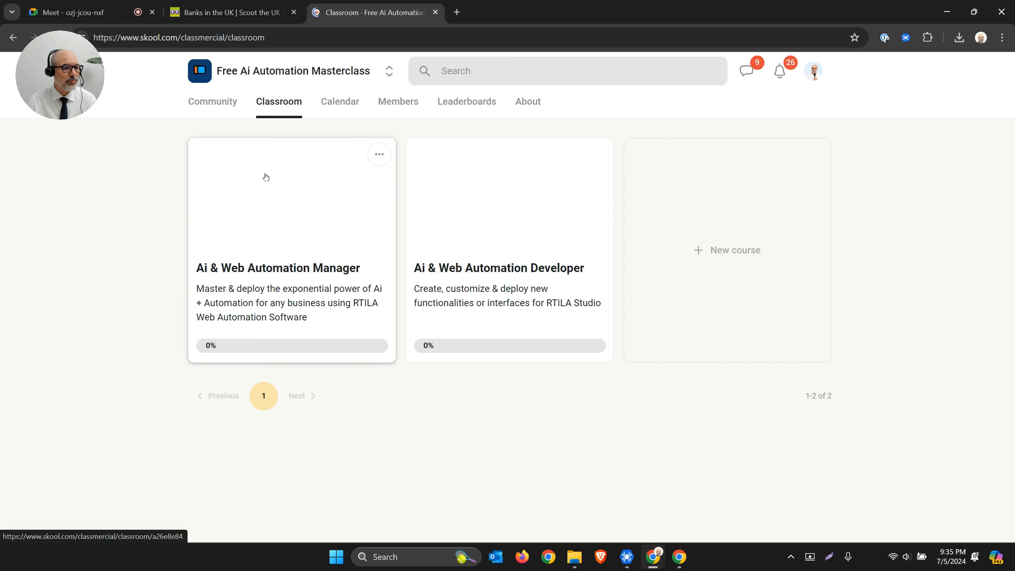
left_click(263, 218)
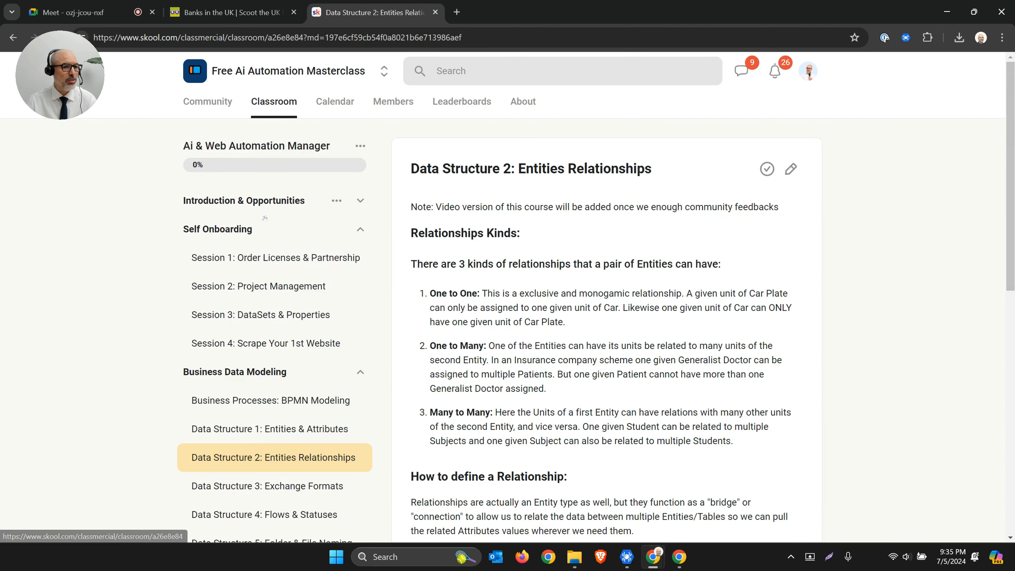
scroll(227, 278, "down", 10)
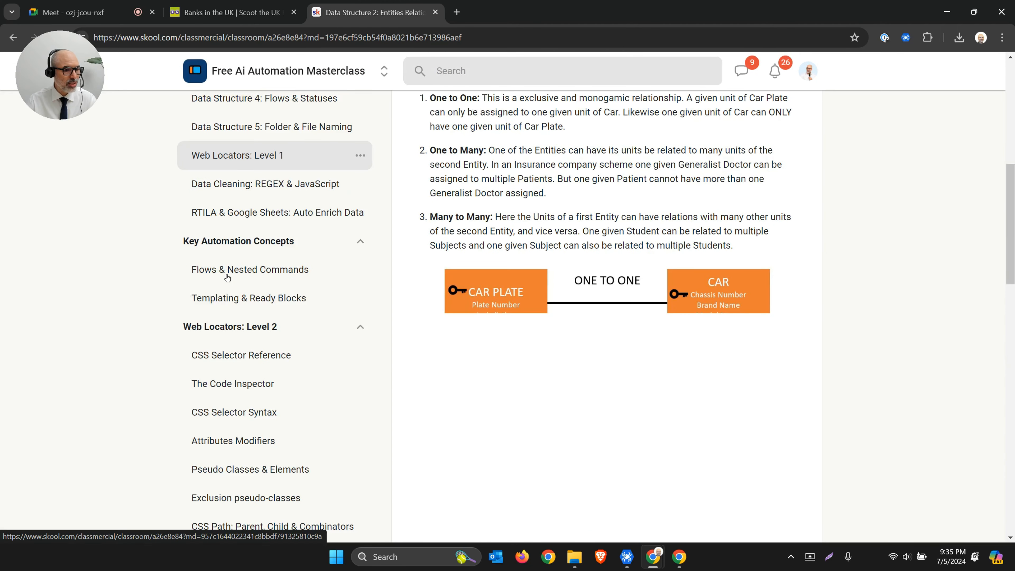
scroll(231, 304, "down", 3)
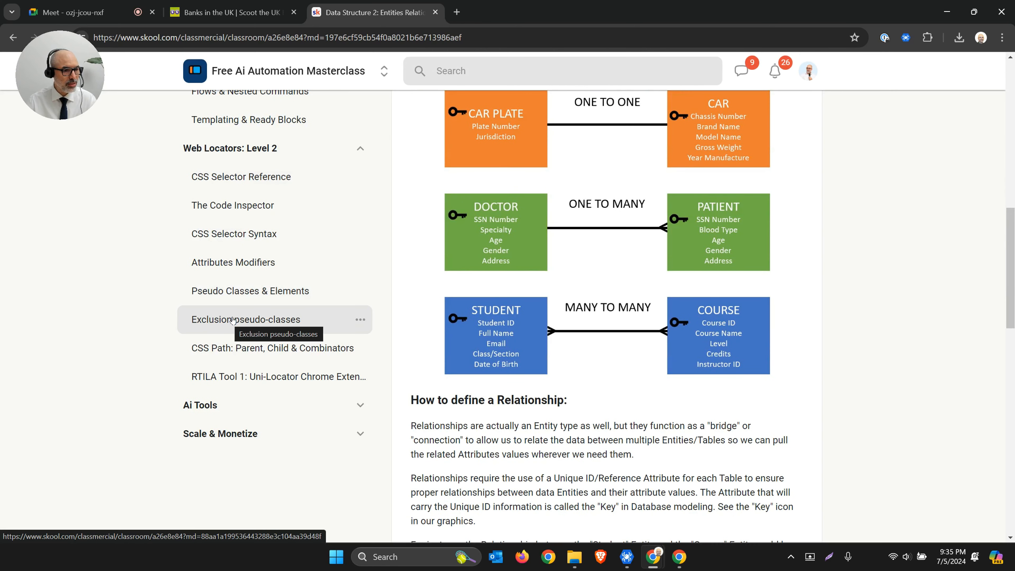
left_click(237, 296)
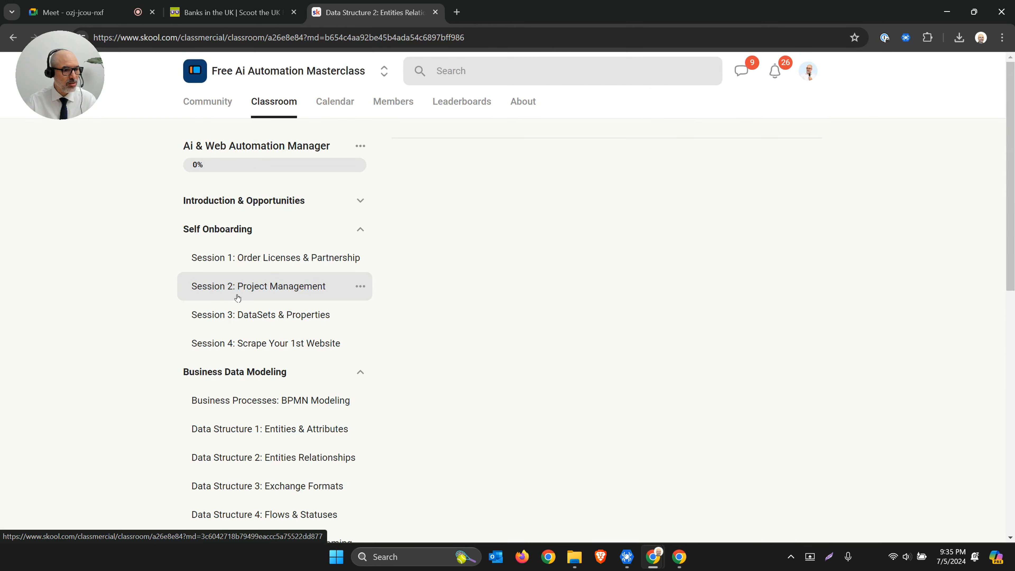
Read through the lesson's :nth-of-type examples as far as the :nth-last-of-type section, highlighting the position number in the tr:nth-of-type(1) locator
scroll(475, 284, "down", 8)
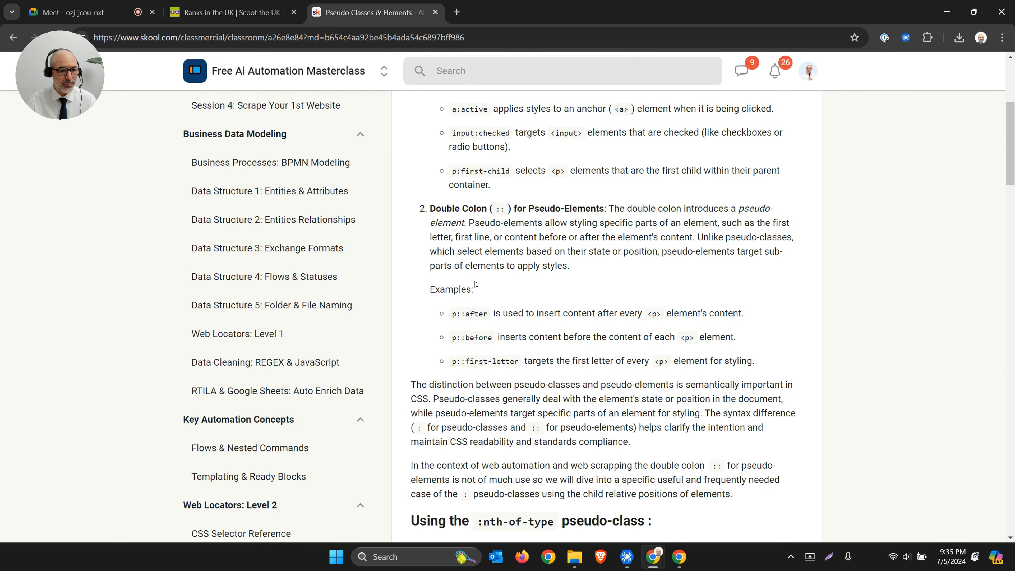
scroll(475, 284, "down", 2)
scroll(476, 283, "up", 4)
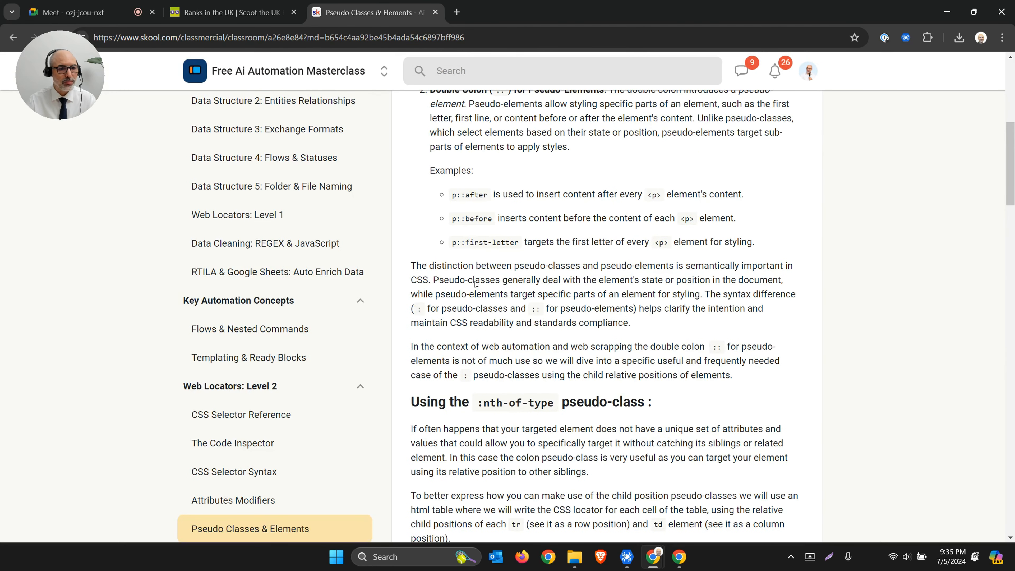
scroll(479, 284, "down", 5)
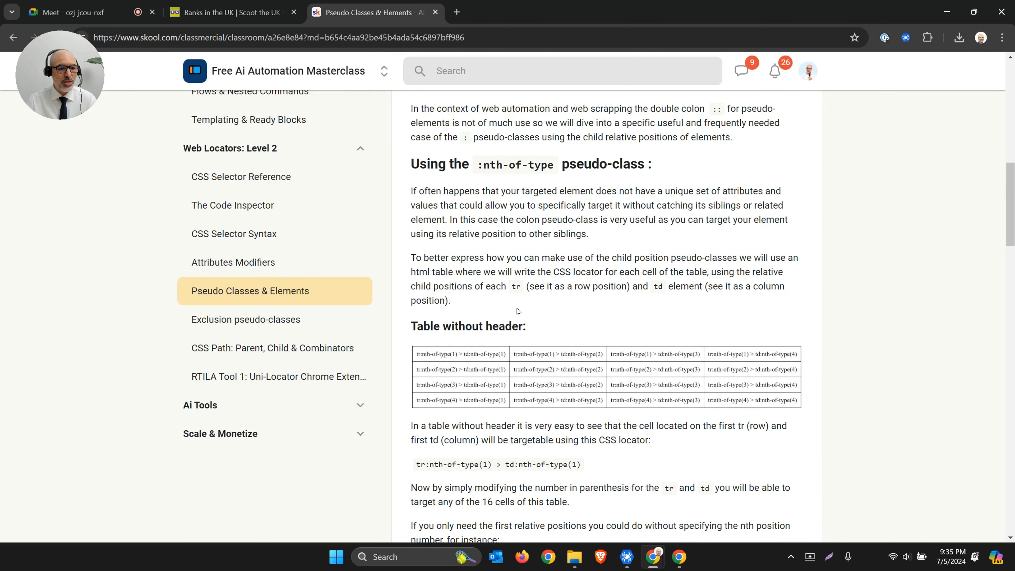
scroll(520, 298, "down", 3)
scroll(521, 298, "down", 1)
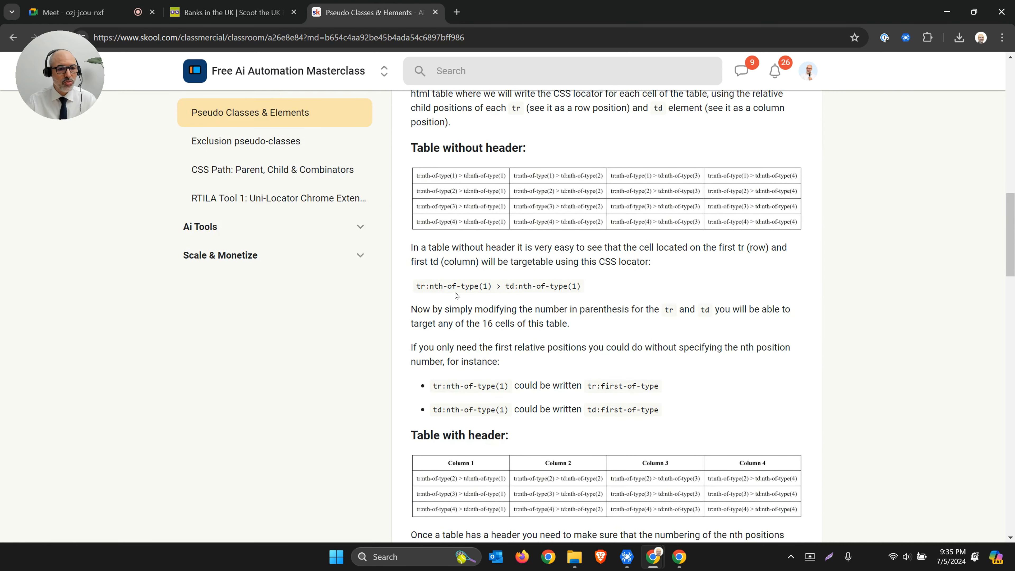
double_click(485, 286)
scroll(483, 294, "down", 1)
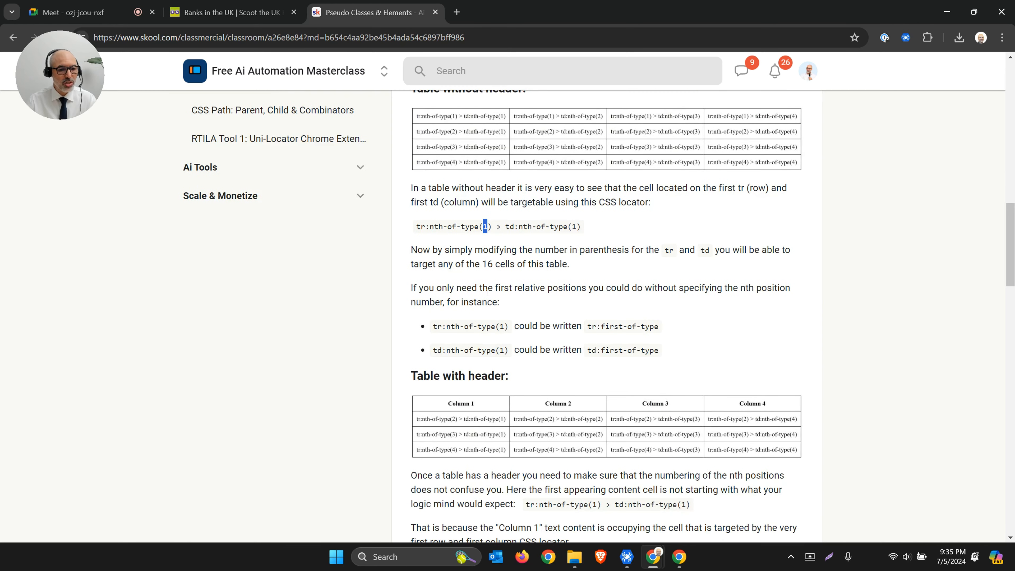
scroll(486, 290, "down", 7)
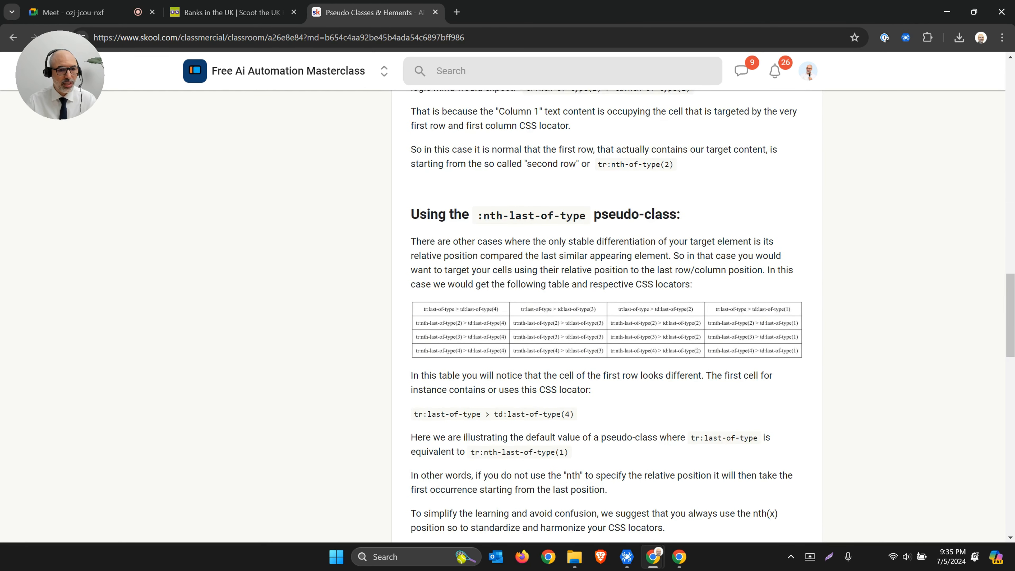
Copy the text ":nth-last-of-type" from the lesson's section heading
left_click_drag(477, 218, 589, 222)
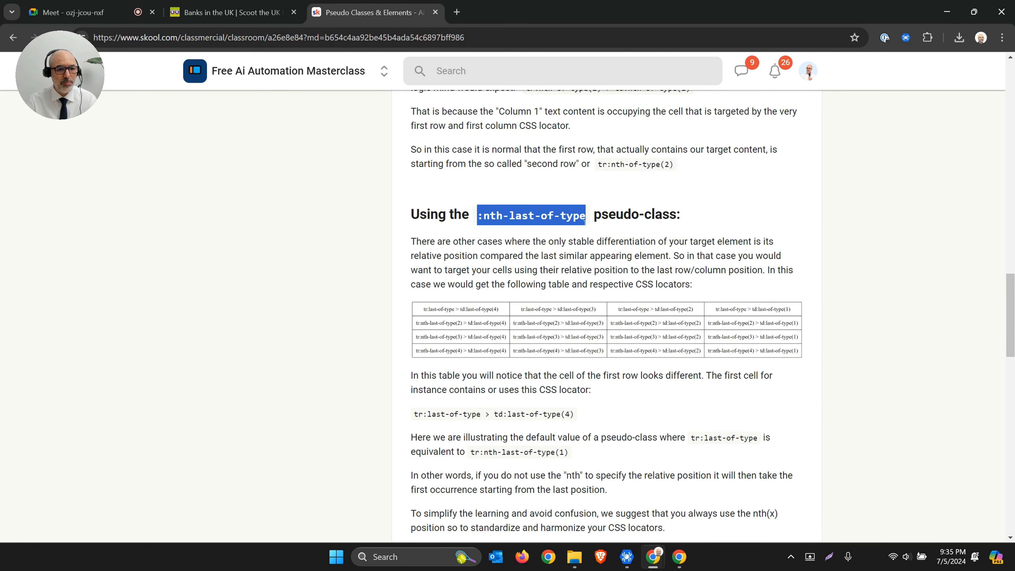
right_click(552, 220)
left_click(580, 230)
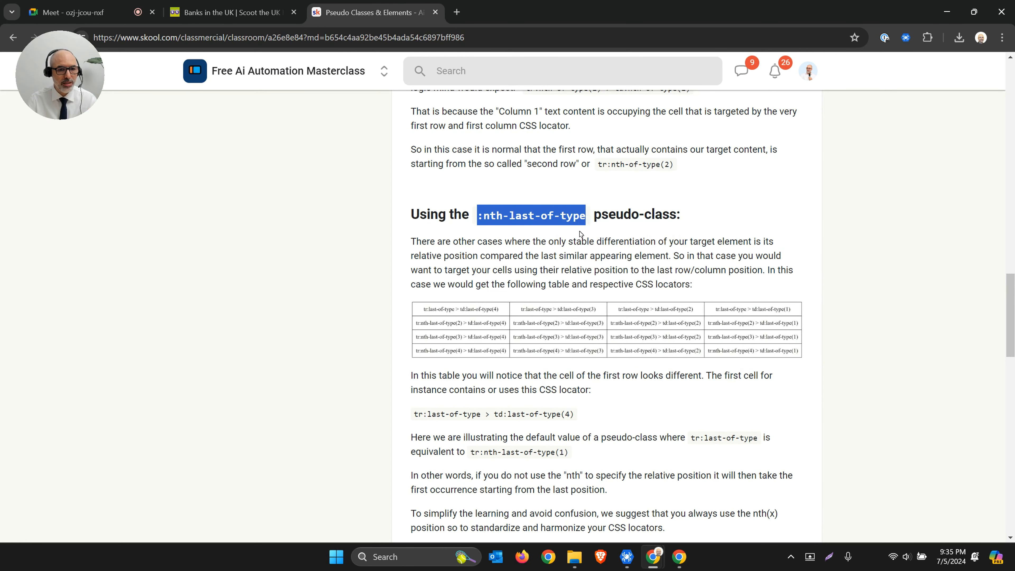
Switch to the Chrome window with RTILA and change the Click-on-Next-Page CSS selector to ".em-pagination.pagination > li:nth-last-of-type > a"
left_click(684, 557)
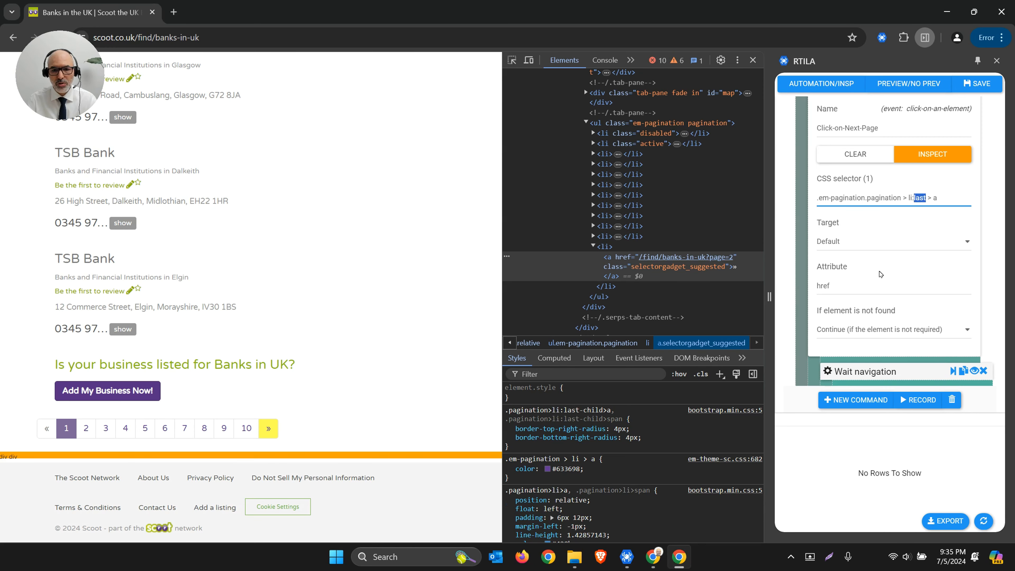
left_click(932, 198)
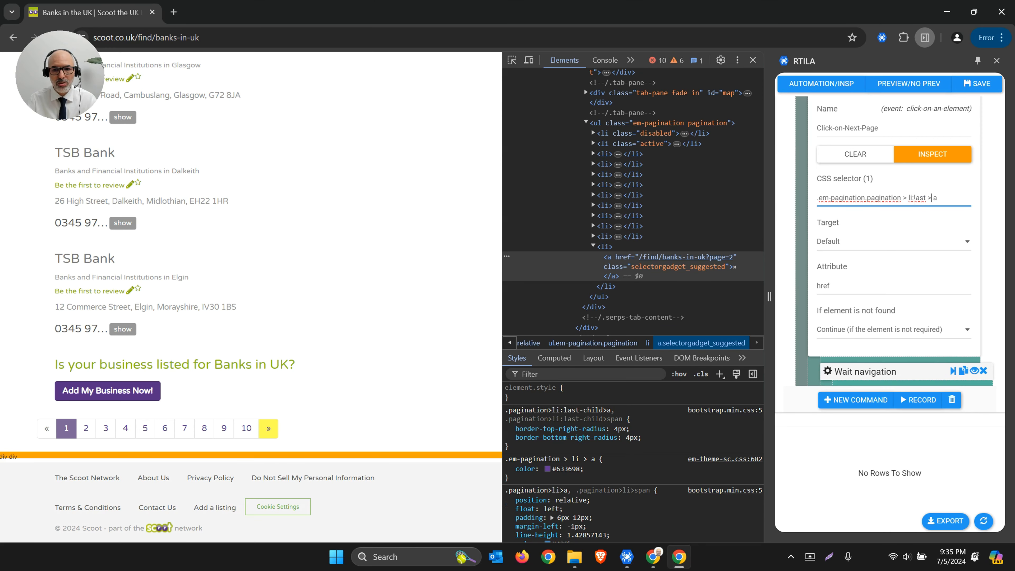
left_click_drag(912, 198, 927, 202)
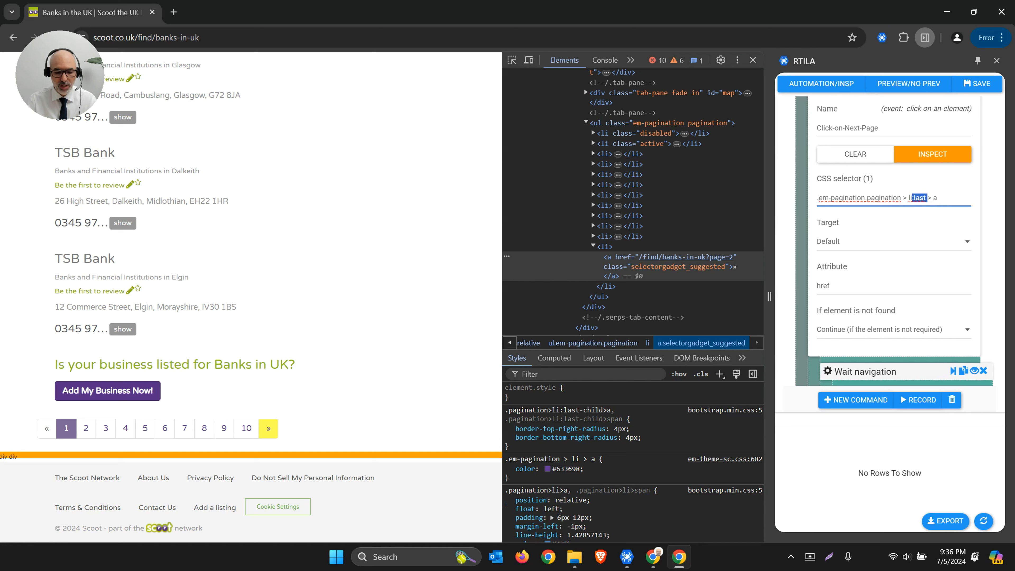
key("BackSpace")
key("Delete")
key("Delete")
key("Delete")
key("Delete")
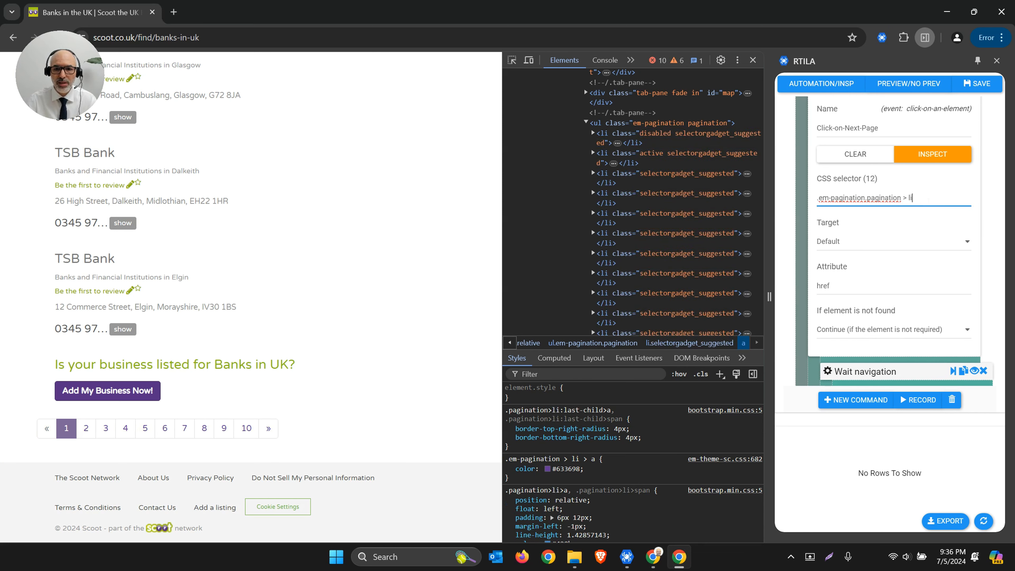
key("ctrl+v")
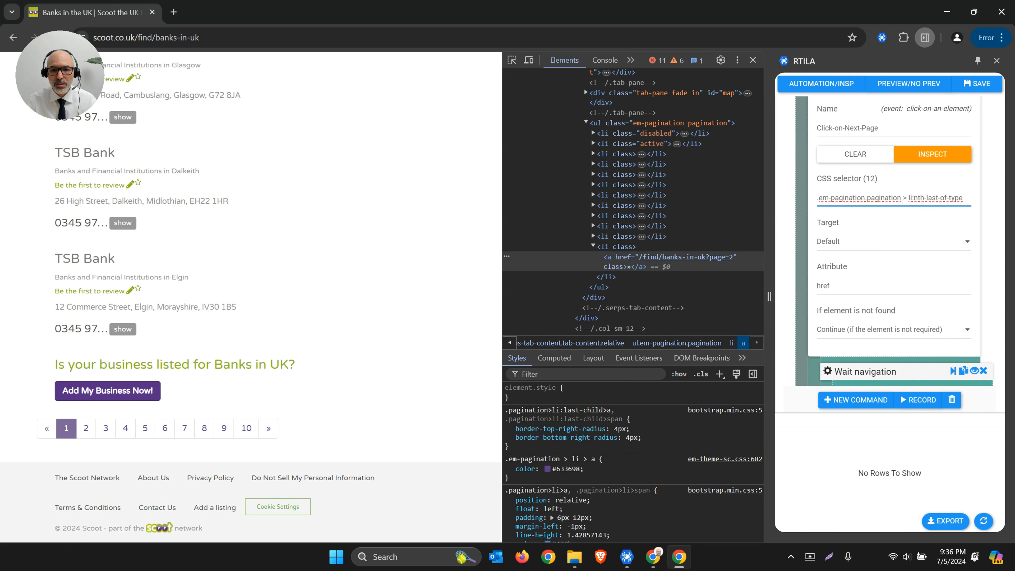
type("a")
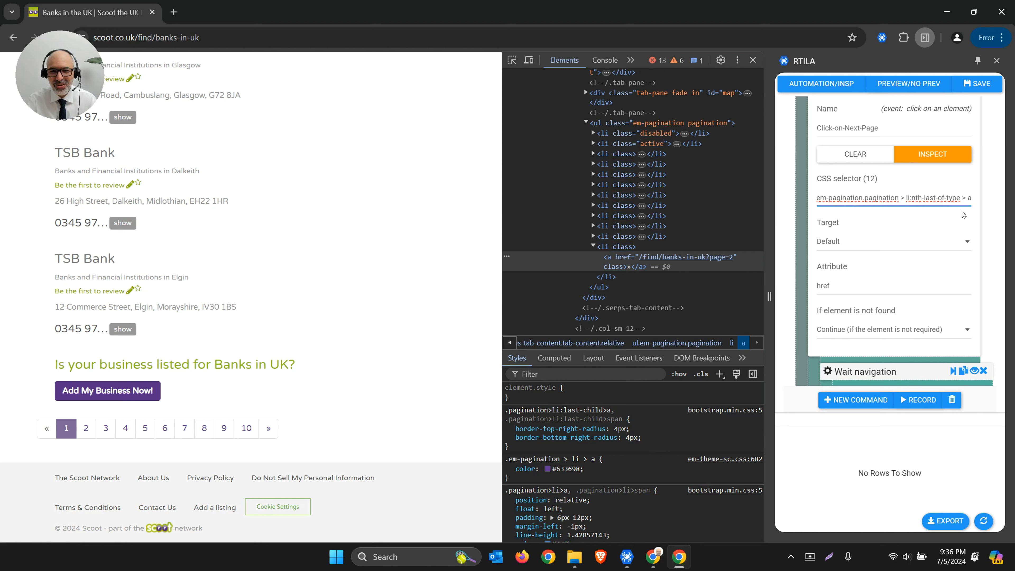
Copy the entire Click-on-Next-Page CSS selector, switch to the Chrome window with the Skool lesson and open ChatGPT in a new tab
key("ctrl+a")
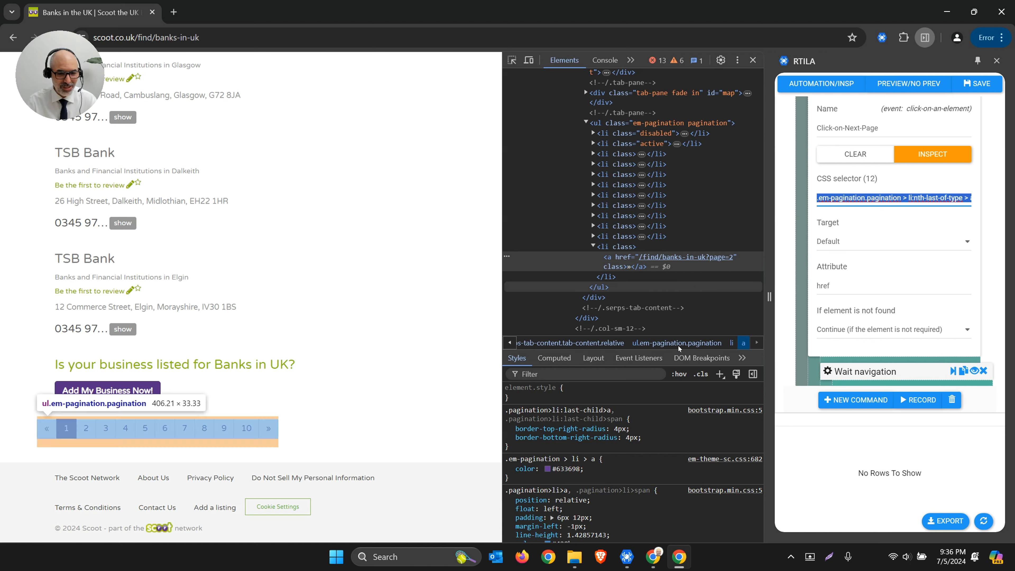
left_click(656, 554)
left_click(637, 531)
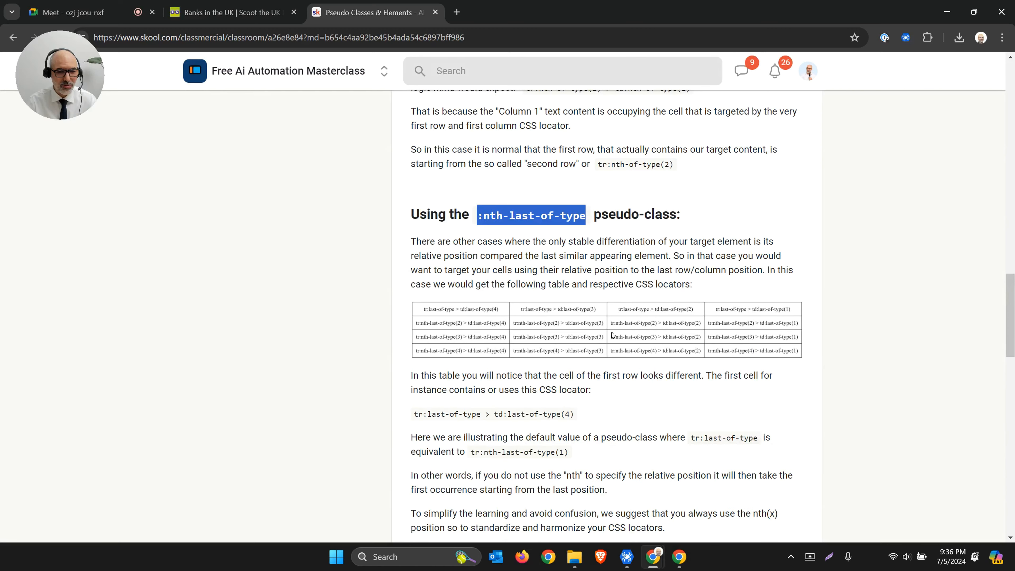
left_click(457, 12)
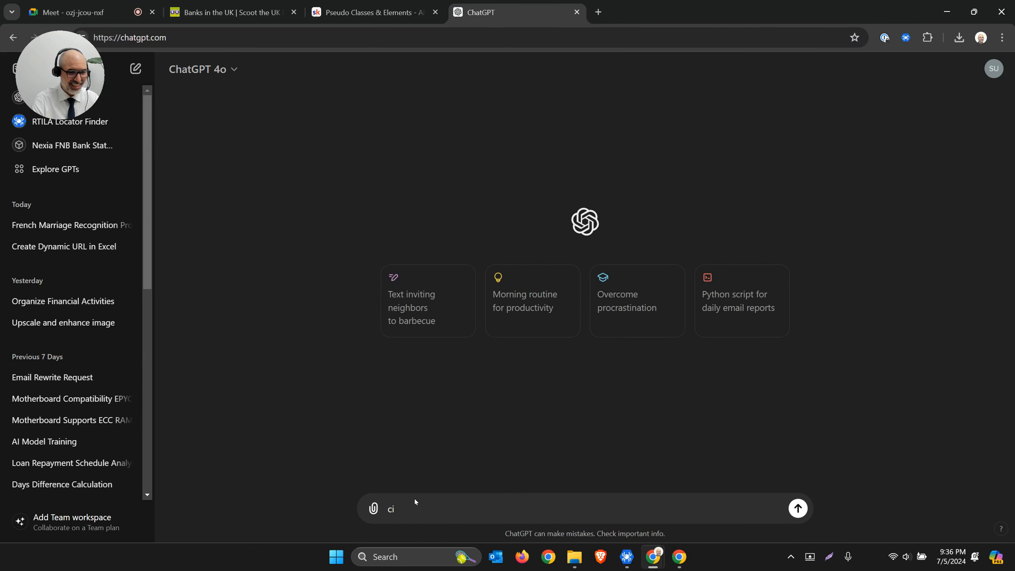
Send ChatGPT the prompt "correct this css locator:" followed by the copied selector on a new line
key("BackSpace")
key("BackSpace")
type("correct")
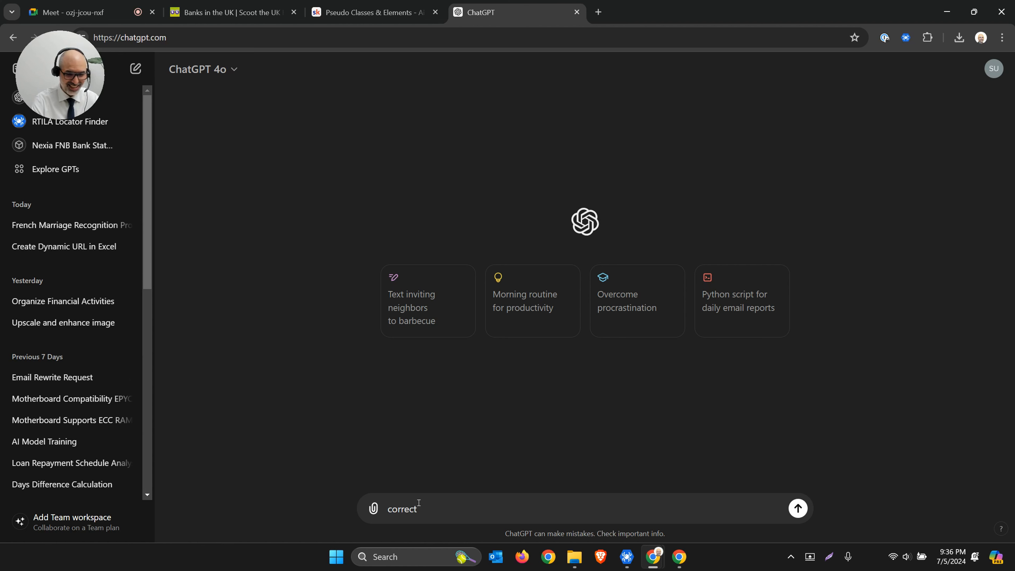
type(": ")
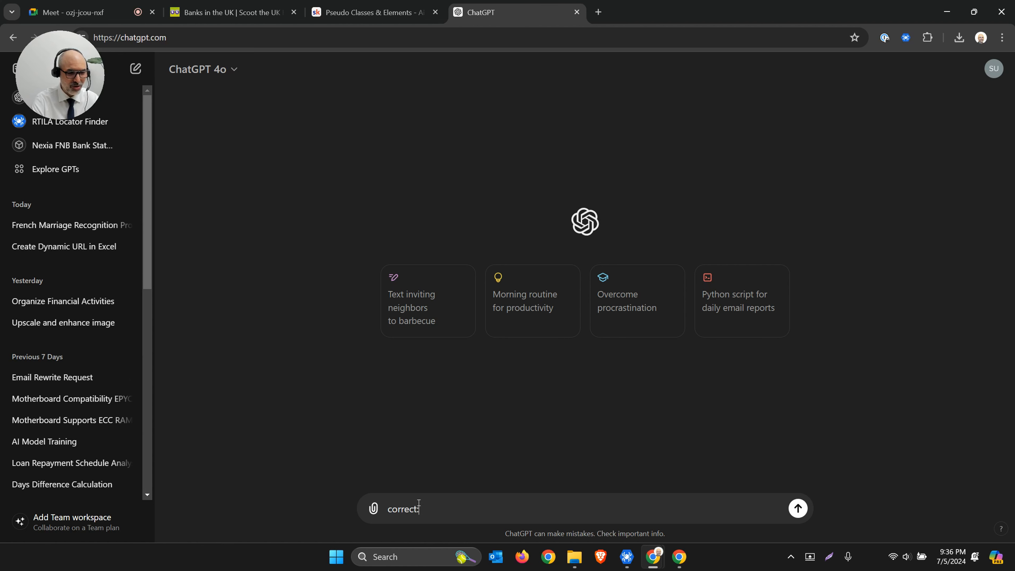
key("BackSpace")
key("BackSpace")
type(" this css l")
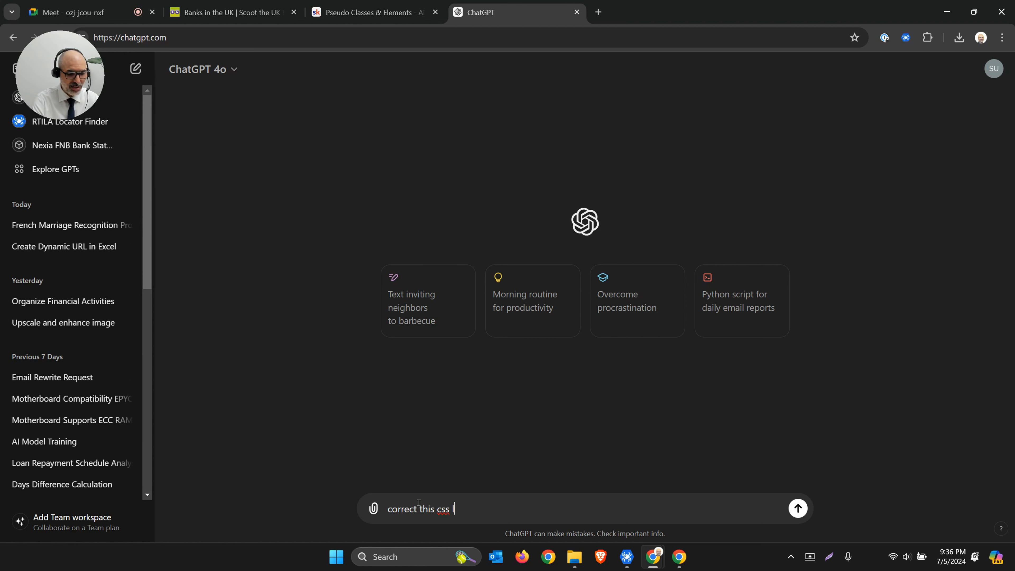
type("ocator:")
key("shift+Return")
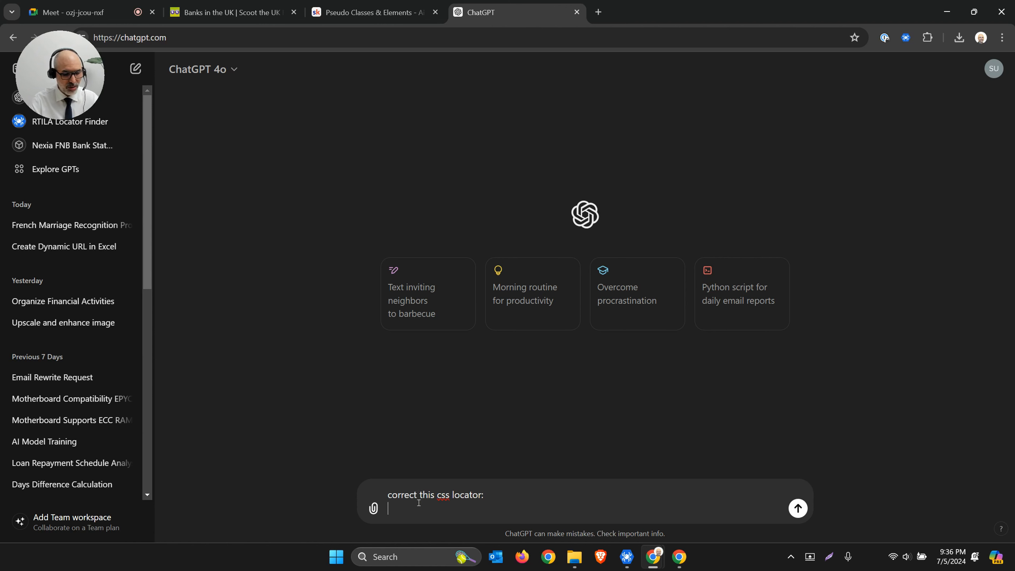
key("ctrl+v")
key("Return")
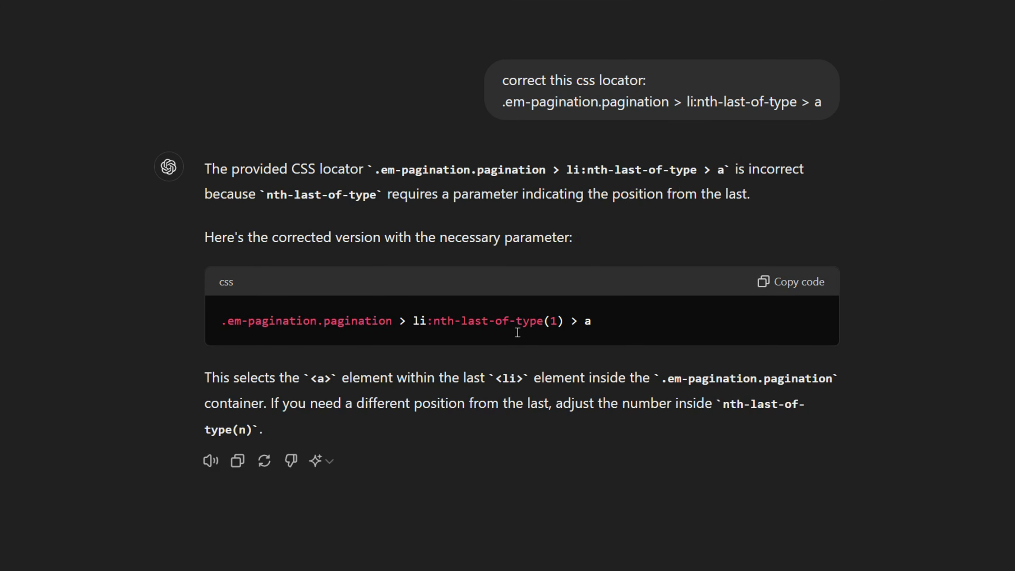
Highlight the "(1)" parameter in ChatGPT's corrected locator and copy the full code
left_click_drag(544, 326, 568, 326)
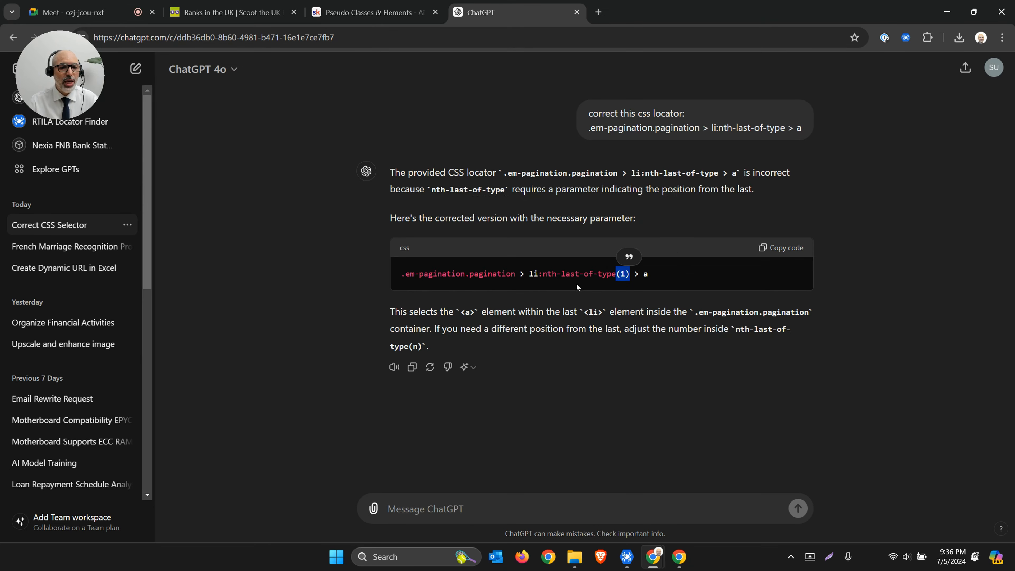
left_click(607, 278)
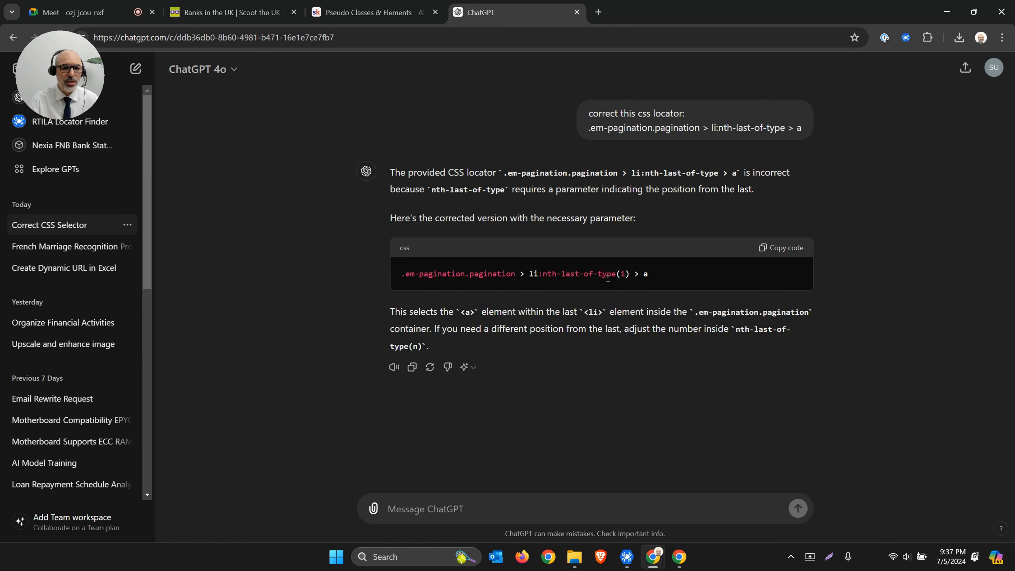
left_click(792, 250)
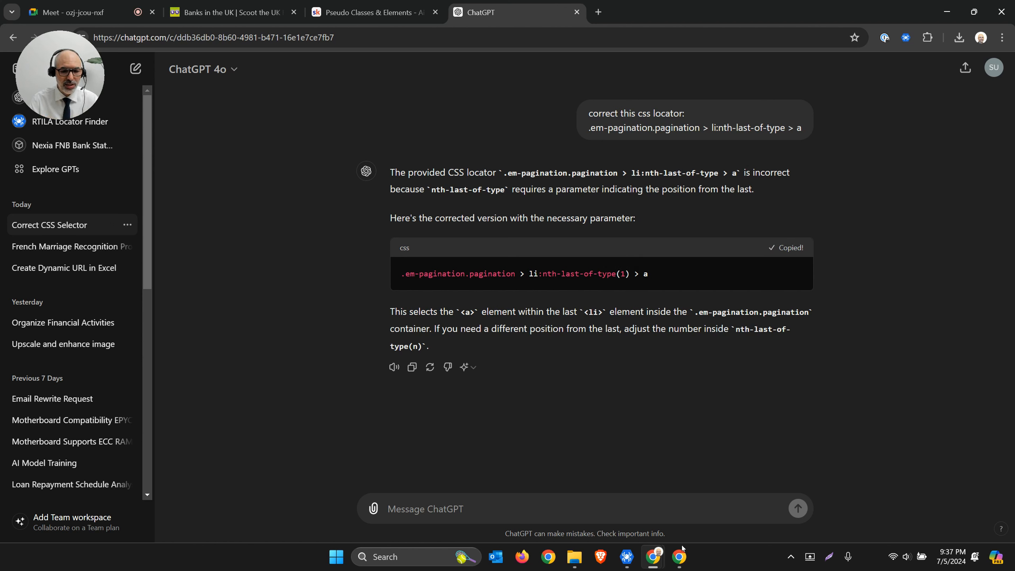
In the RTILA window, set the Click-on-Next-Page CSS selector to ".em-pagination.pagination > li:nth-last-of-type(1) > a" and run the command
left_click(679, 557)
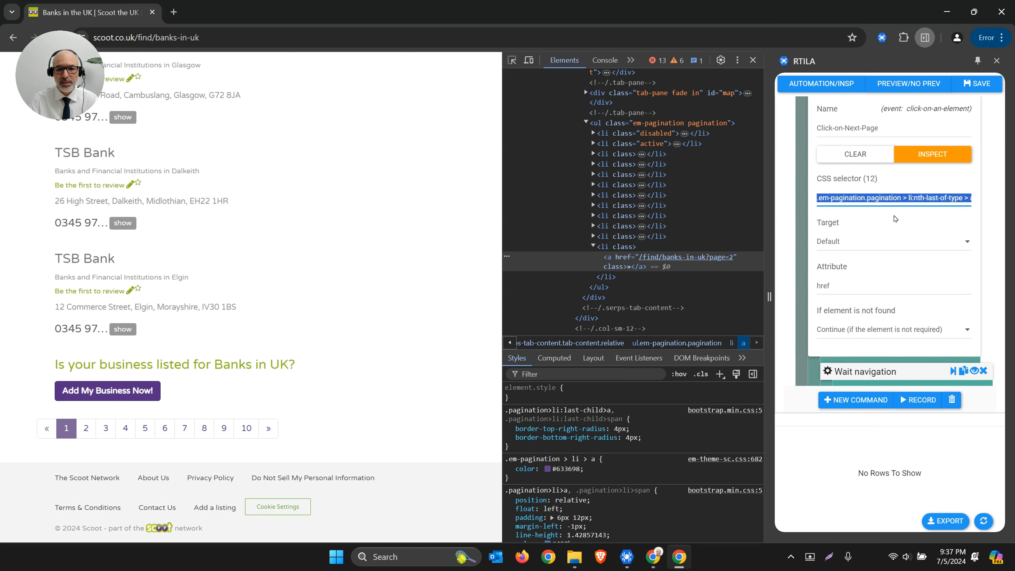
key("BackSpace")
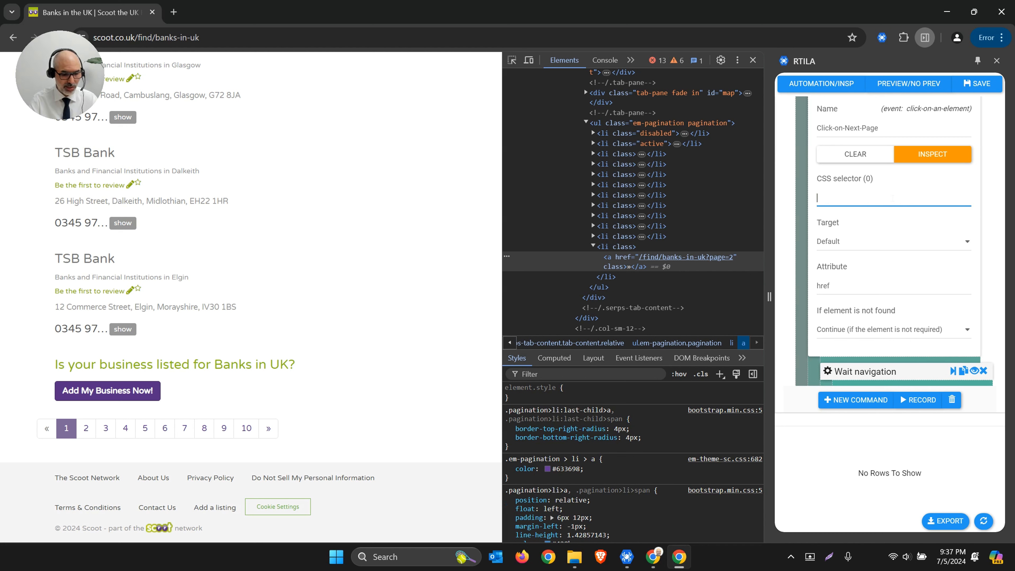
key("ctrl+v")
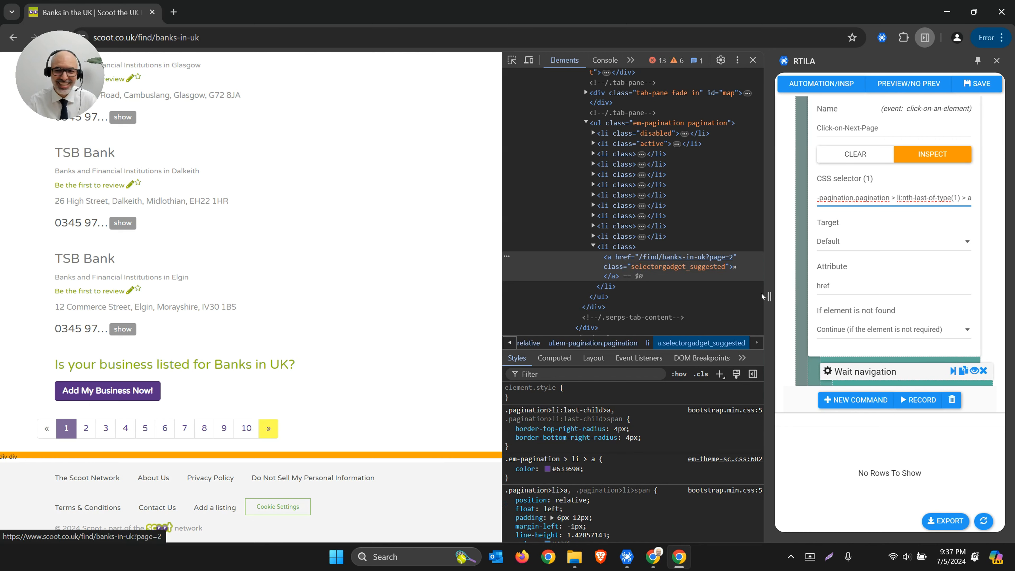
scroll(953, 143, "up", 3)
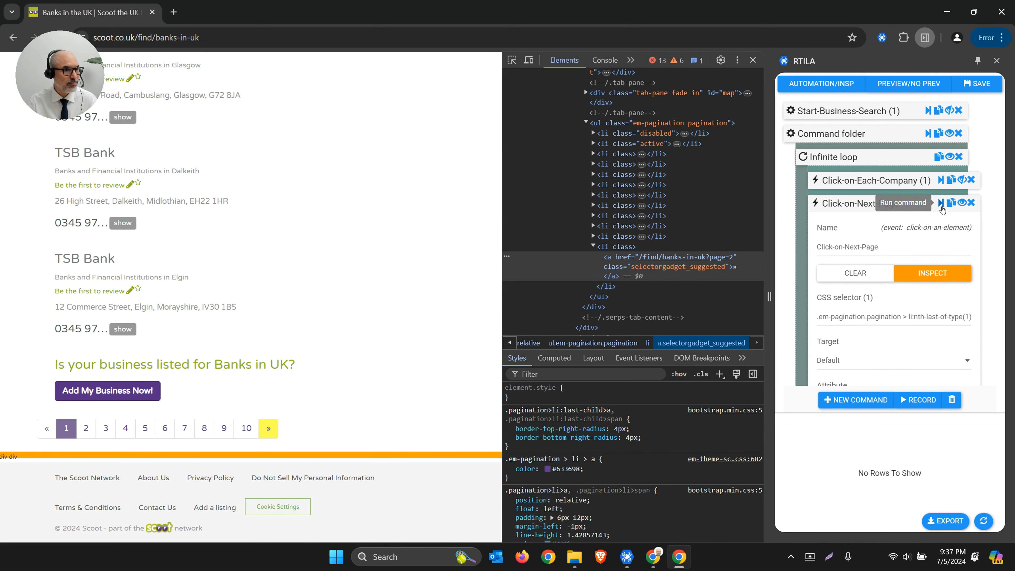
left_click(942, 207)
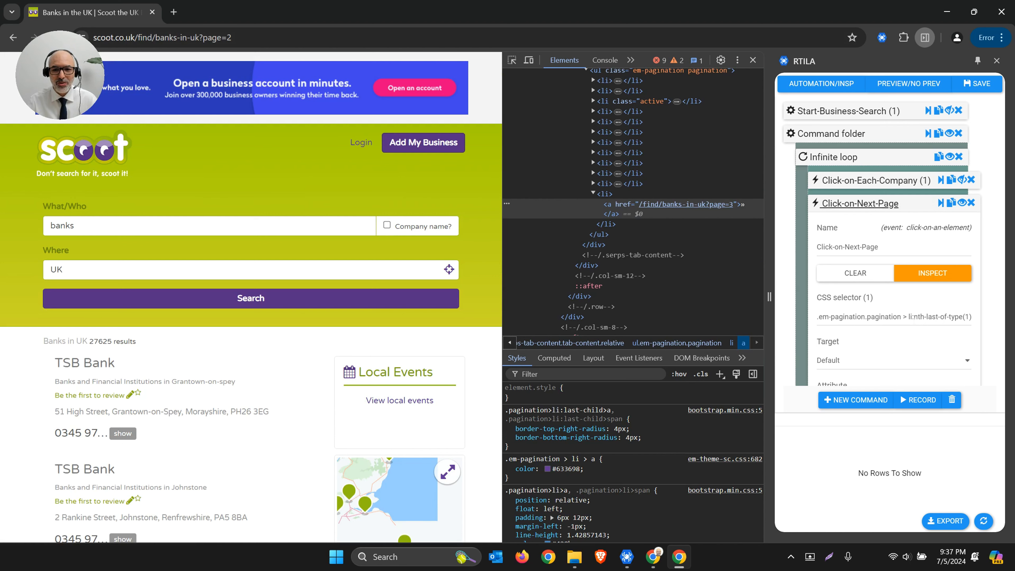
Test the values 2 and 3 in the Click-on-Next-Page selector's nth-last-of-type parameter against the page's pagination and restore it to 1
scroll(493, 302, "down", 20)
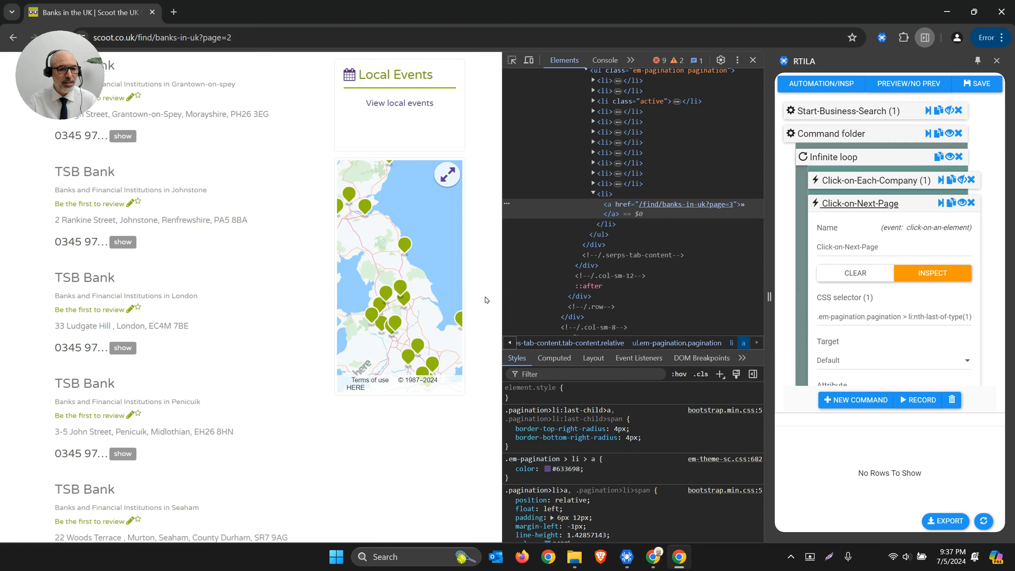
scroll(486, 299, "down", 6)
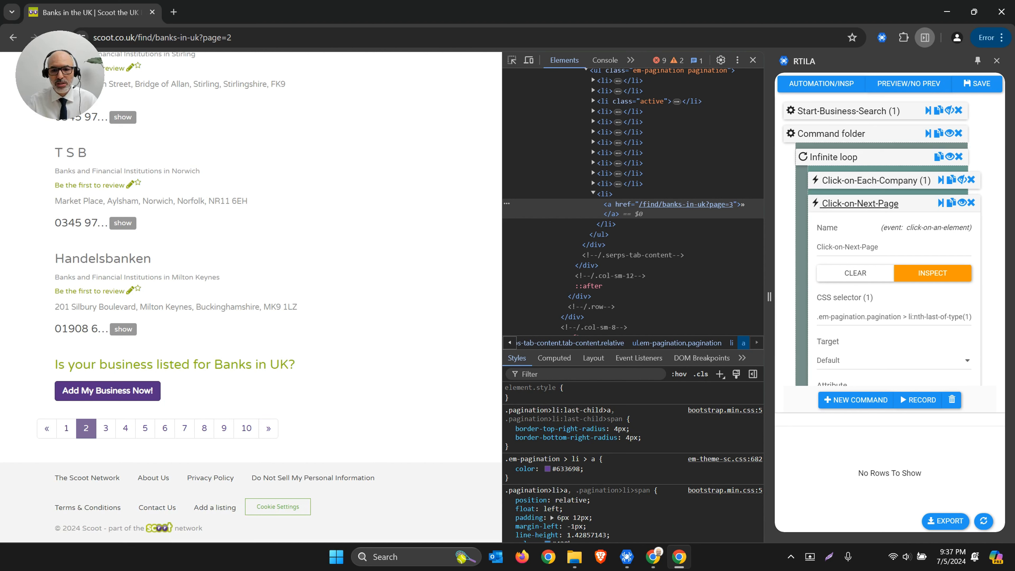
left_click_drag(910, 316, 976, 321)
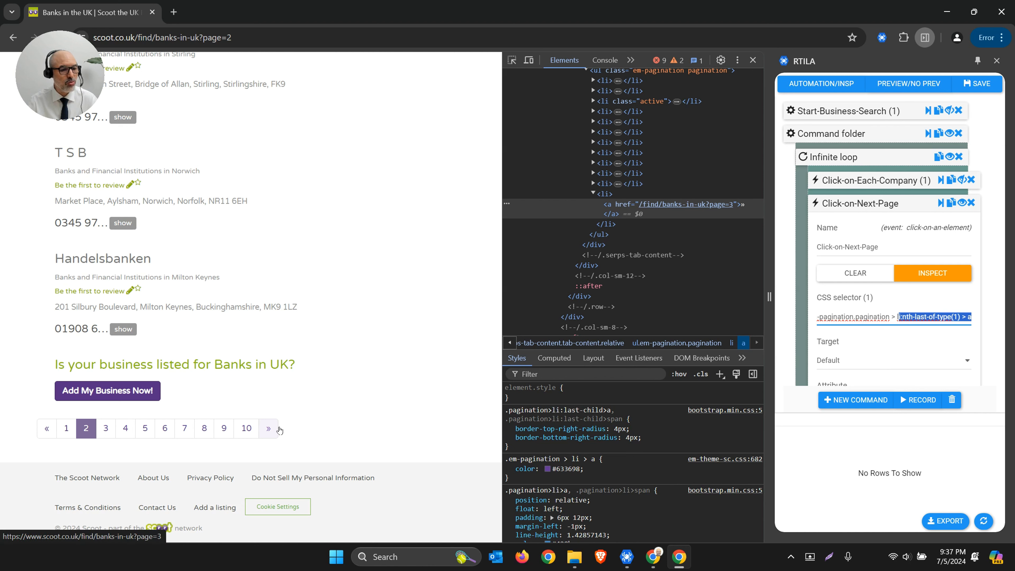
left_click(952, 316)
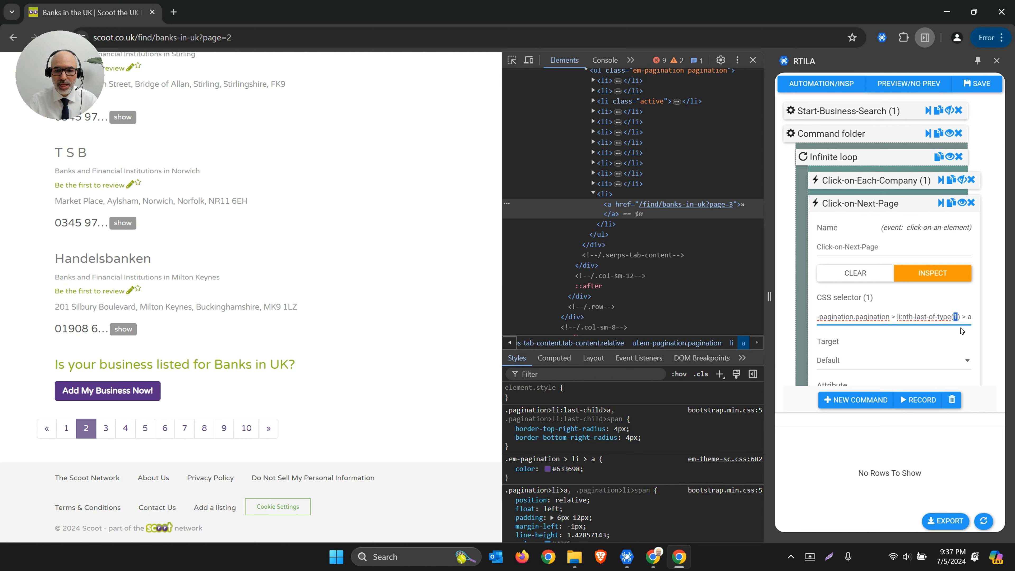
type("2")
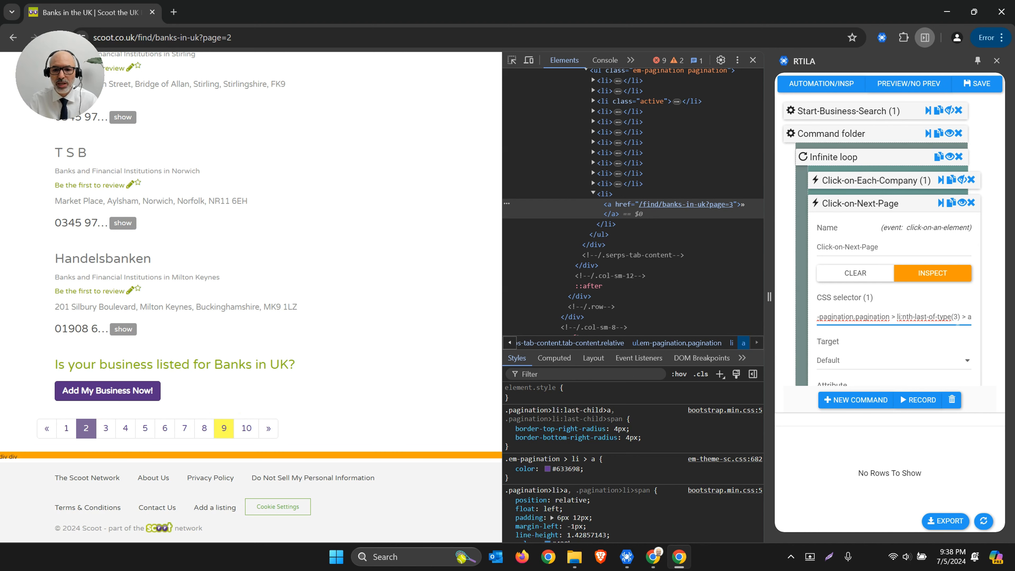
type("1")
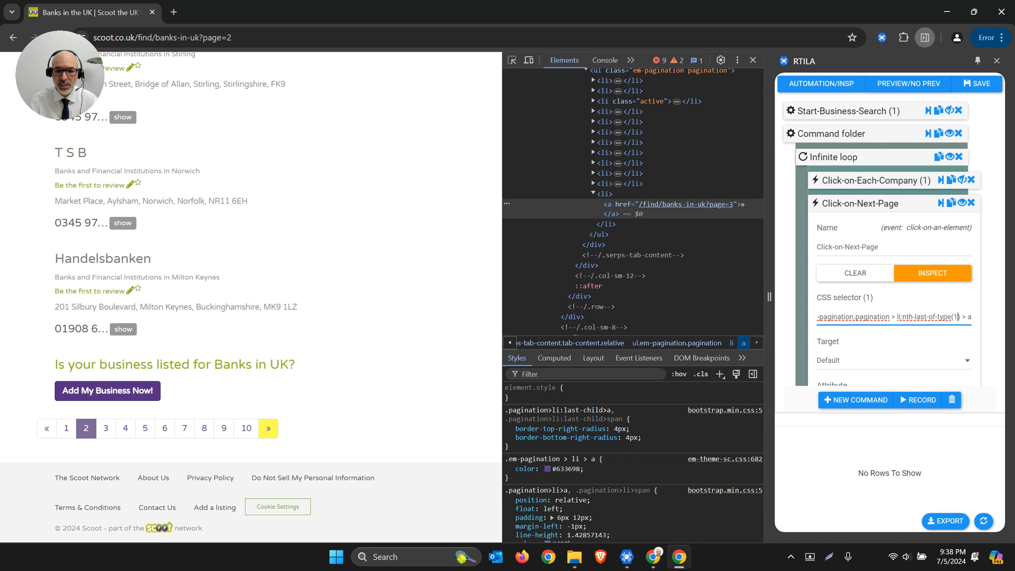
Set Click-on-Next-Page to "Break parent loop" if the element is not found and save the automation
left_click(890, 213)
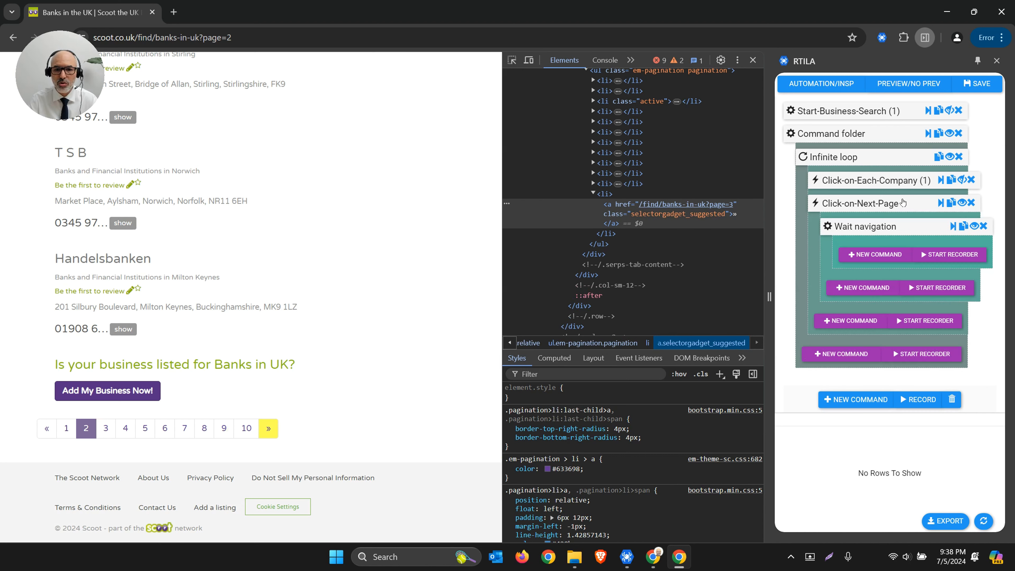
left_click(972, 88)
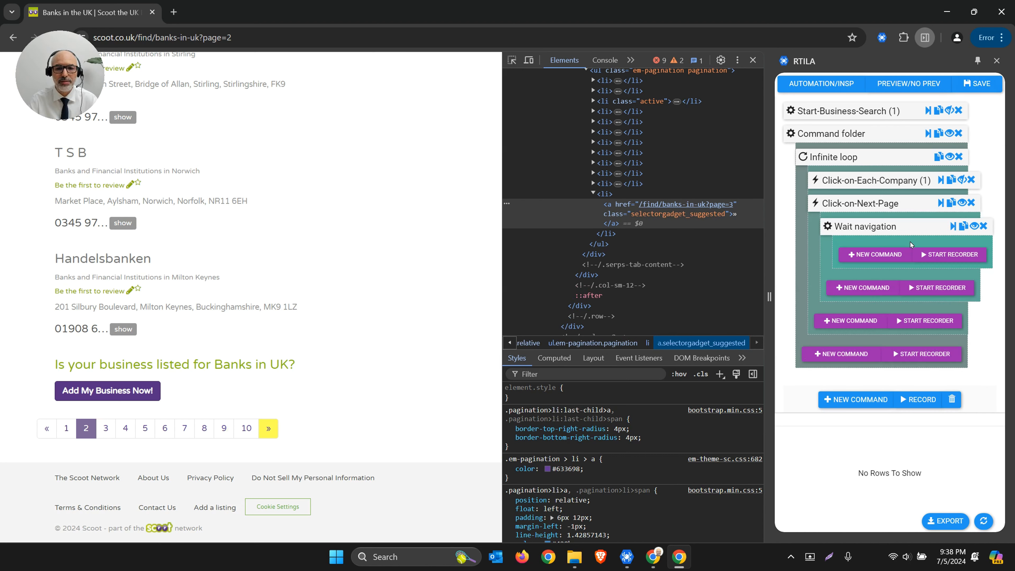
left_click(879, 270)
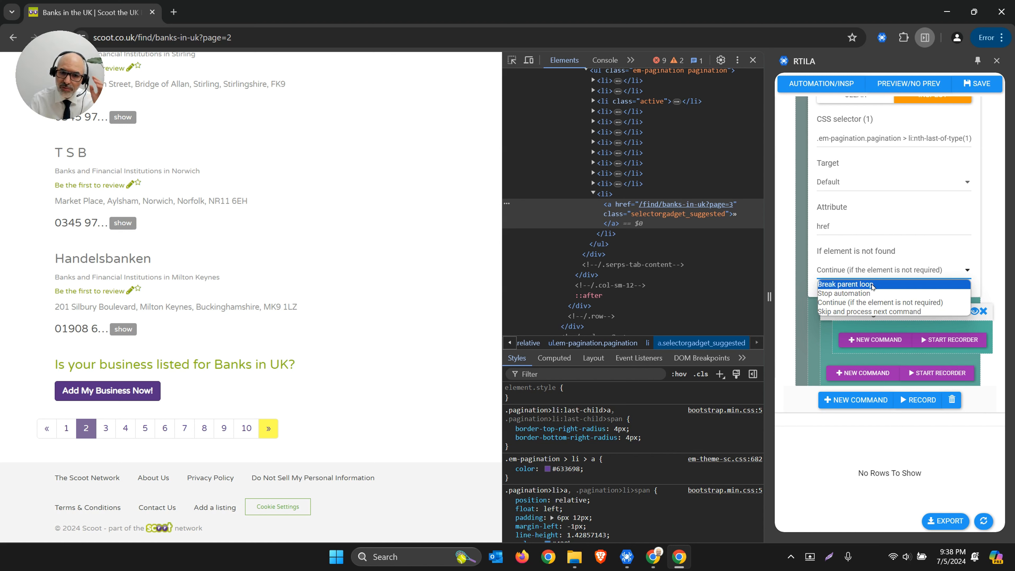
left_click(872, 284)
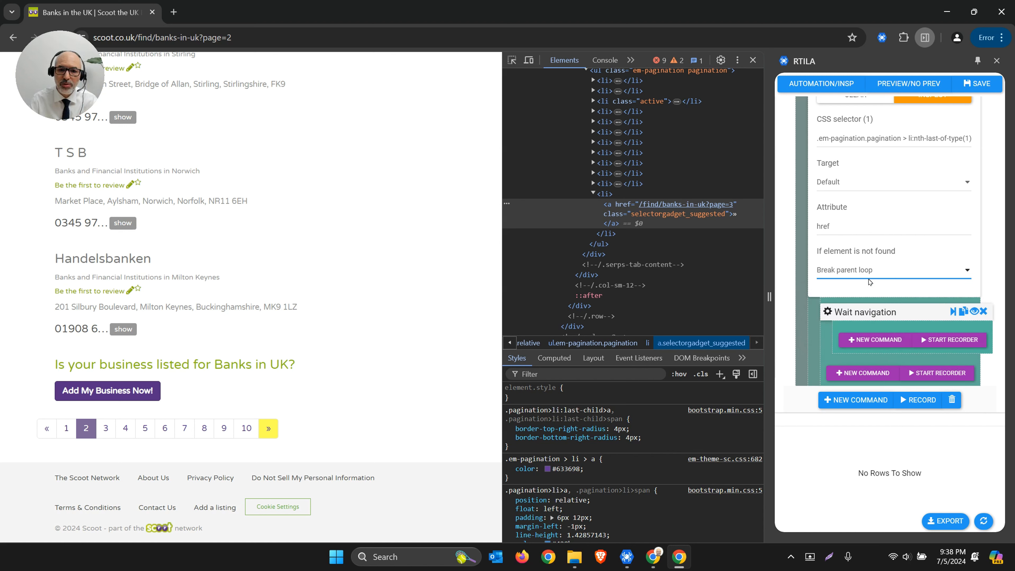
scroll(872, 282, "up", 2)
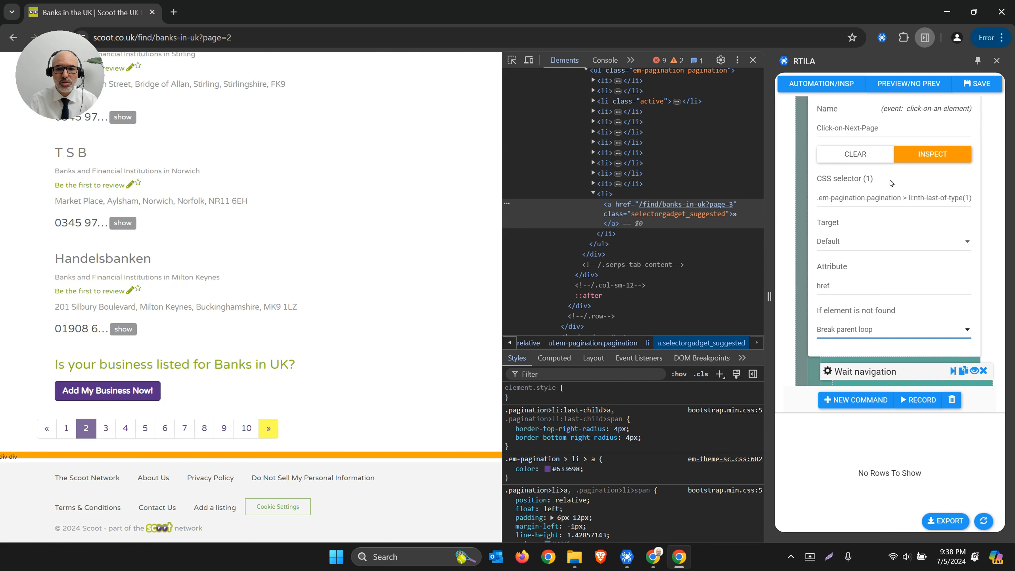
scroll(878, 238, "up", 4)
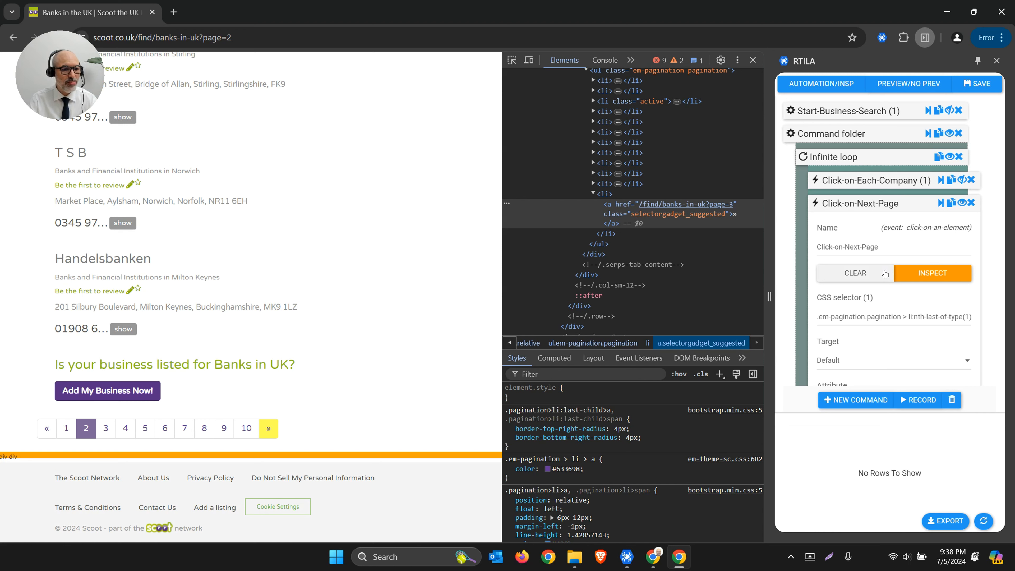
left_click(974, 92)
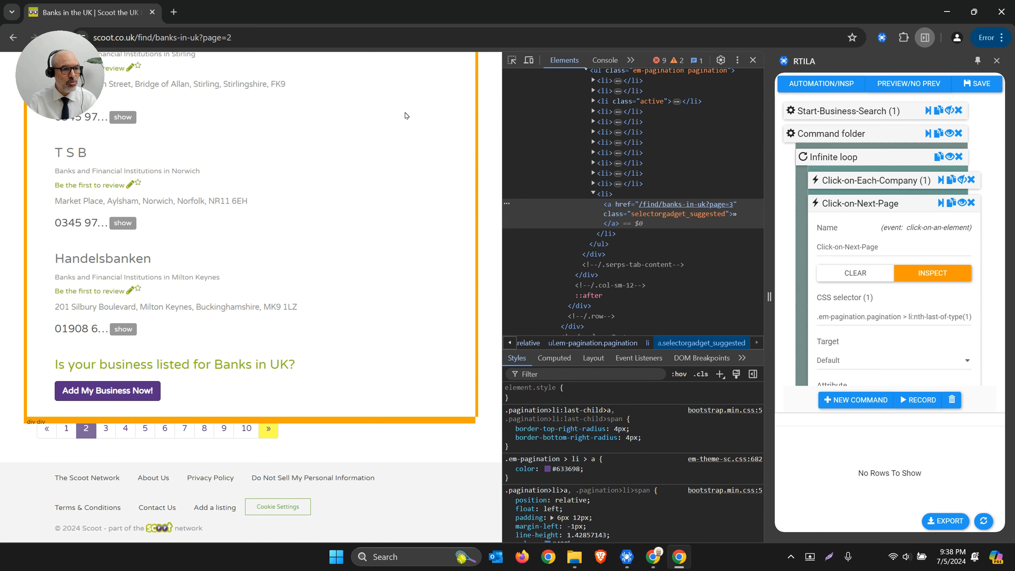
Load page 10 of the Scoot bank results by changing the page number in the address, and view its pagination
double_click(239, 38)
type("10")
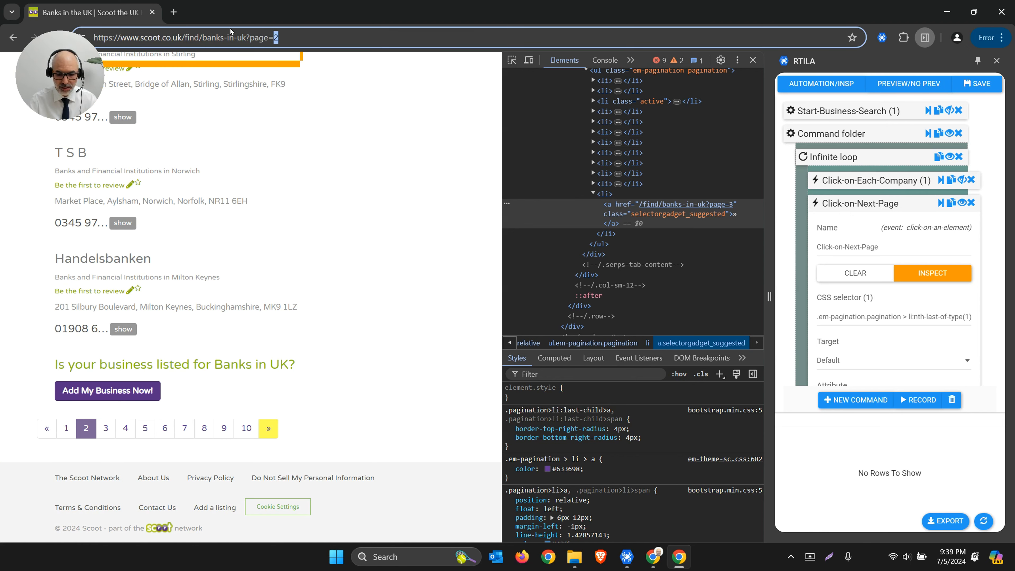
key("Return")
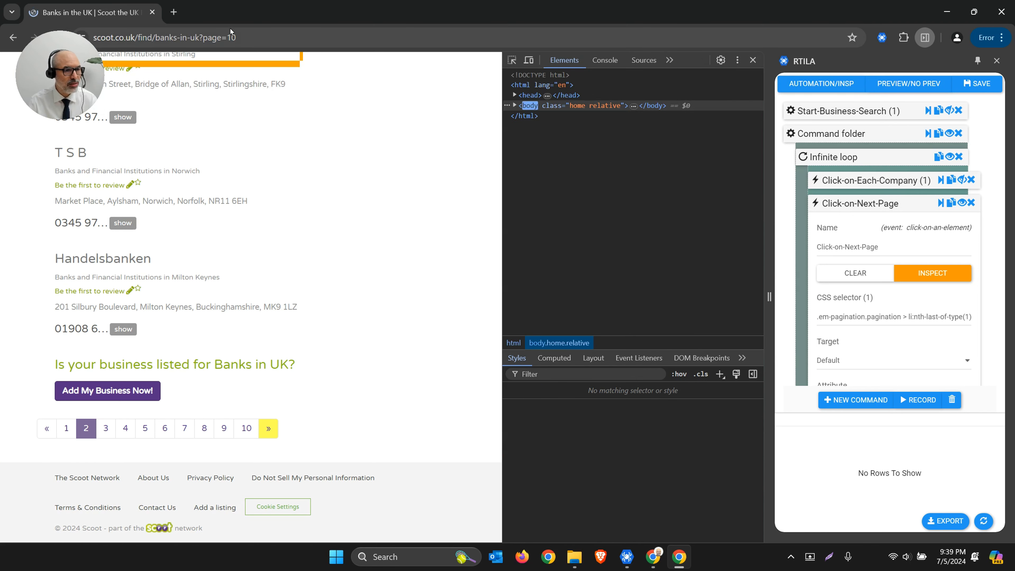
scroll(295, 307, "down", 6)
scroll(295, 307, "down", 10)
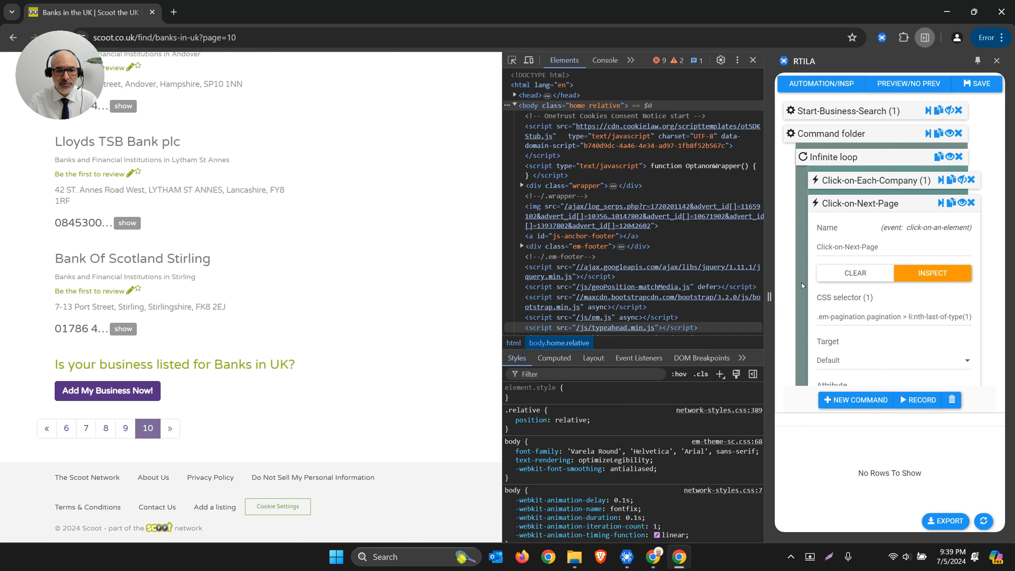
Re-enter the ".em-pagination.pagination > li:nth-last-of-type(1) > a" selector for Click-on-Next-Page to check its match, and review the element-not-found option
triple_click(873, 316)
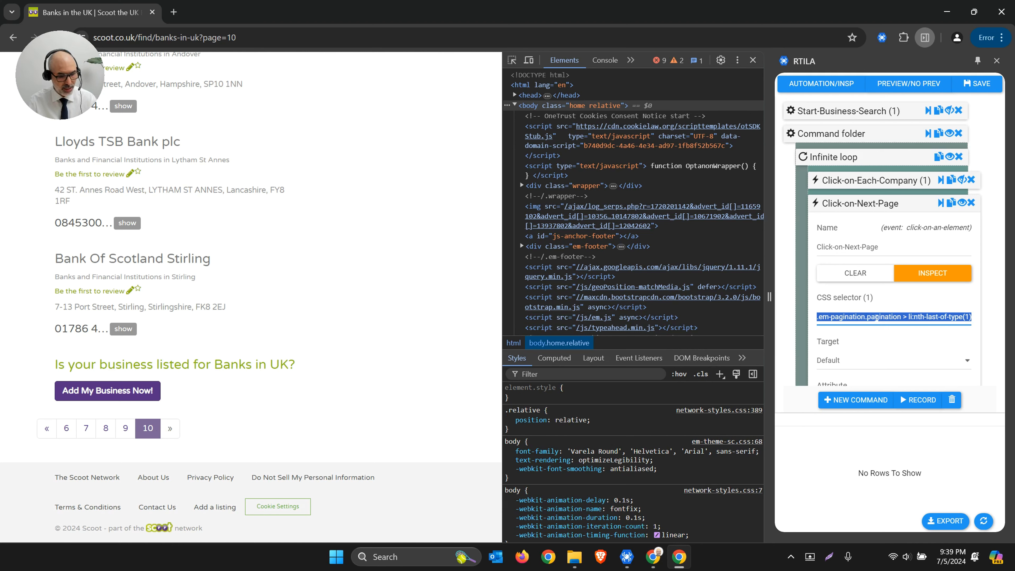
key("BackSpace")
key("ctrl+v")
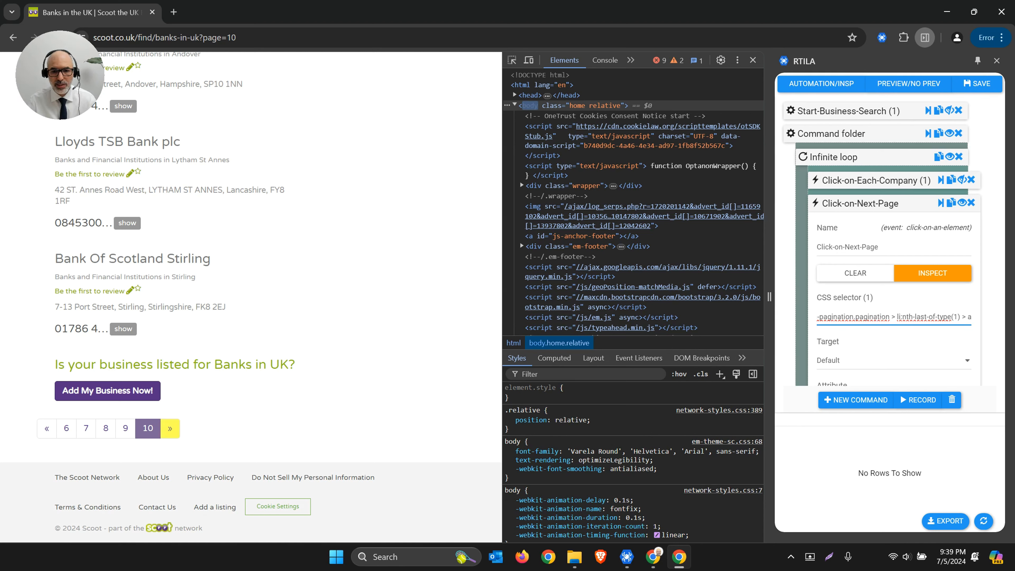
scroll(869, 304, "down", 1)
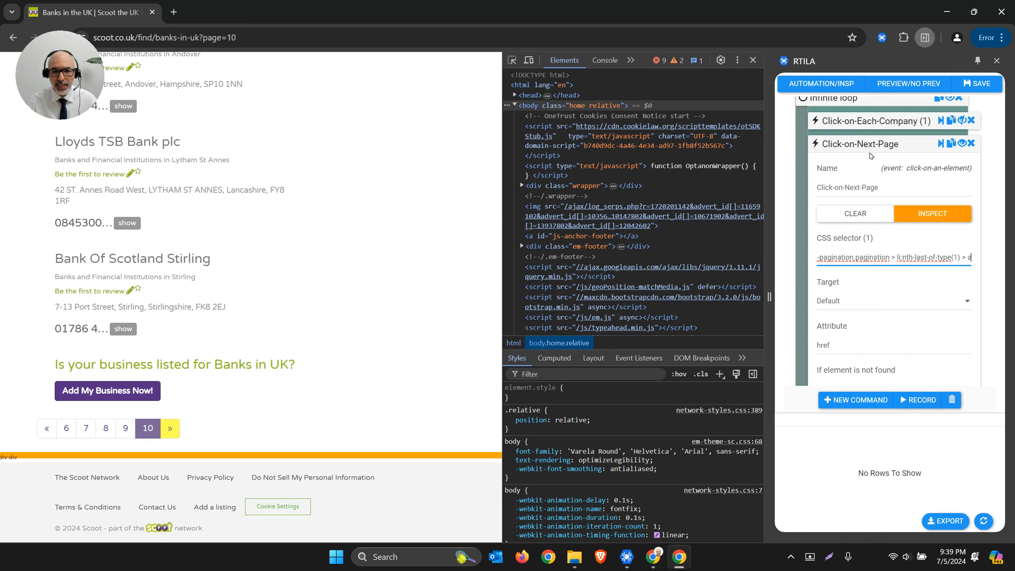
left_click(867, 238)
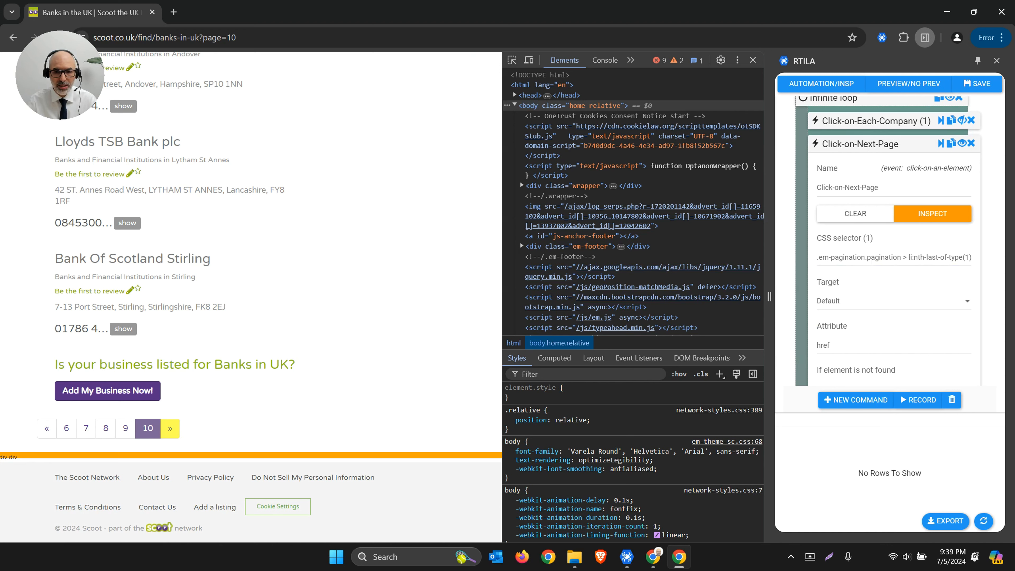
scroll(888, 284, "down", 1)
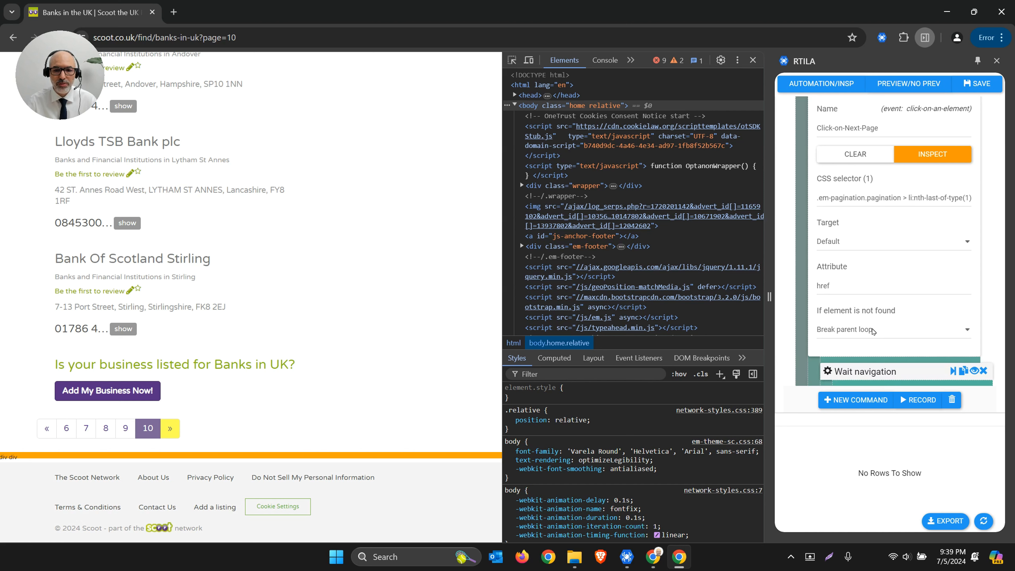
scroll(873, 331, "up", 1)
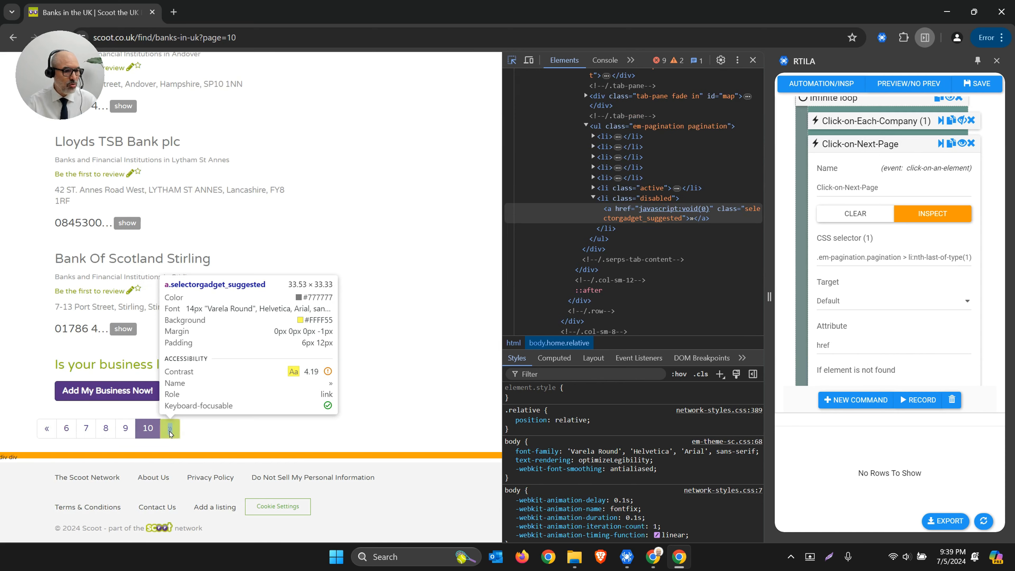
Inspect page 10's "»" pagination link in the page code, examining its href and the class of its parent li
left_click(170, 433)
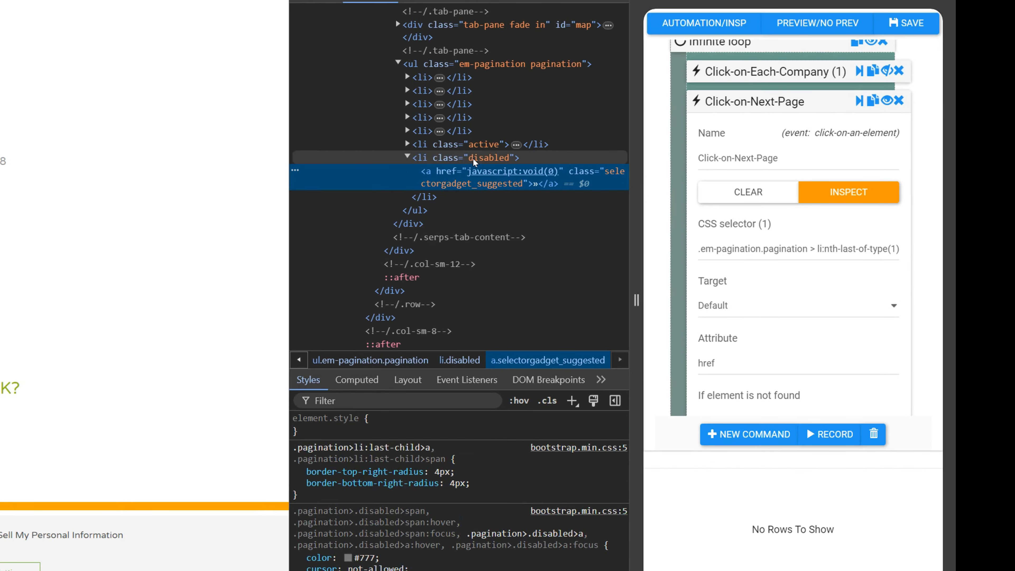
left_click(630, 185)
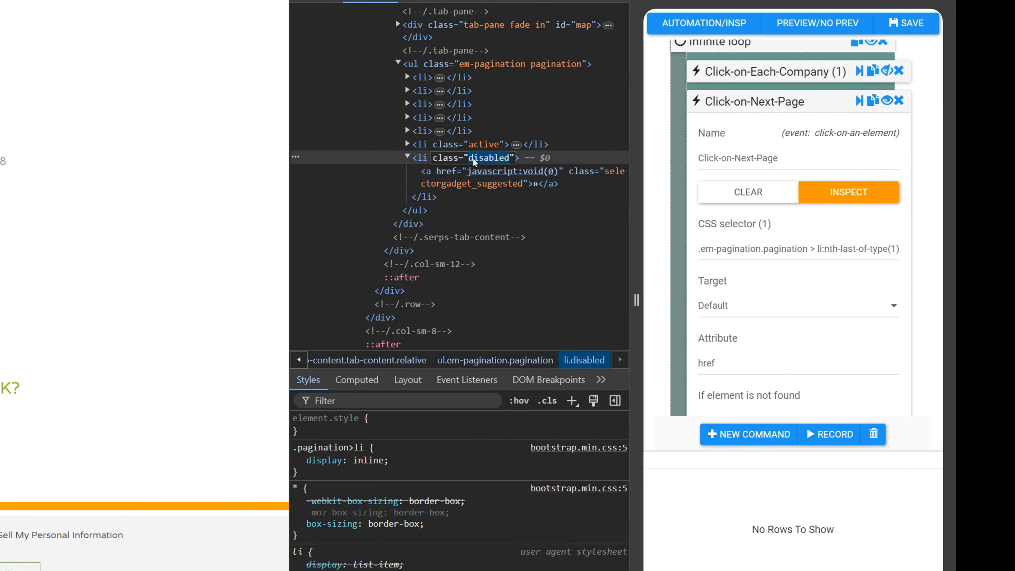
left_click(457, 162)
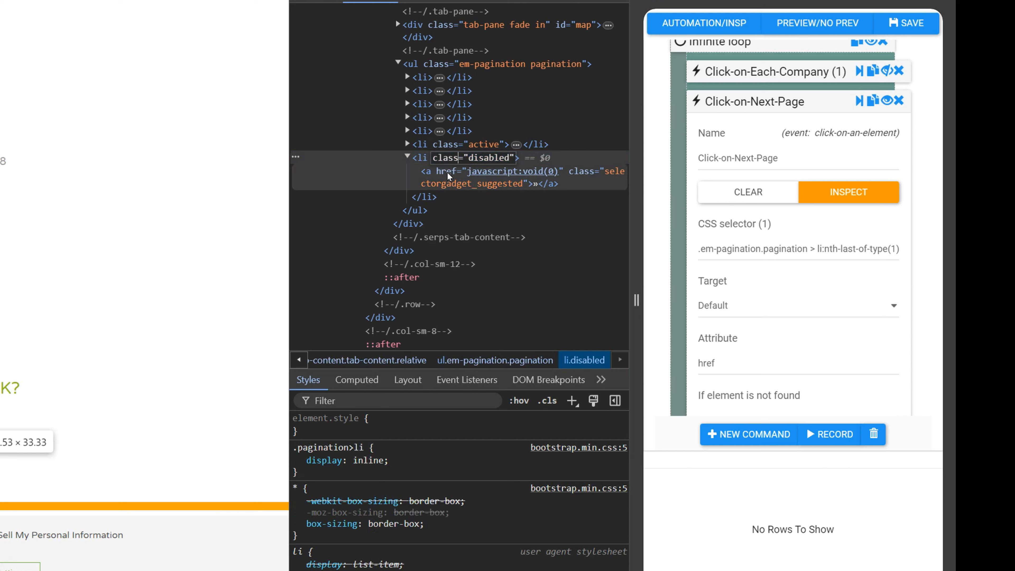
left_click(449, 171)
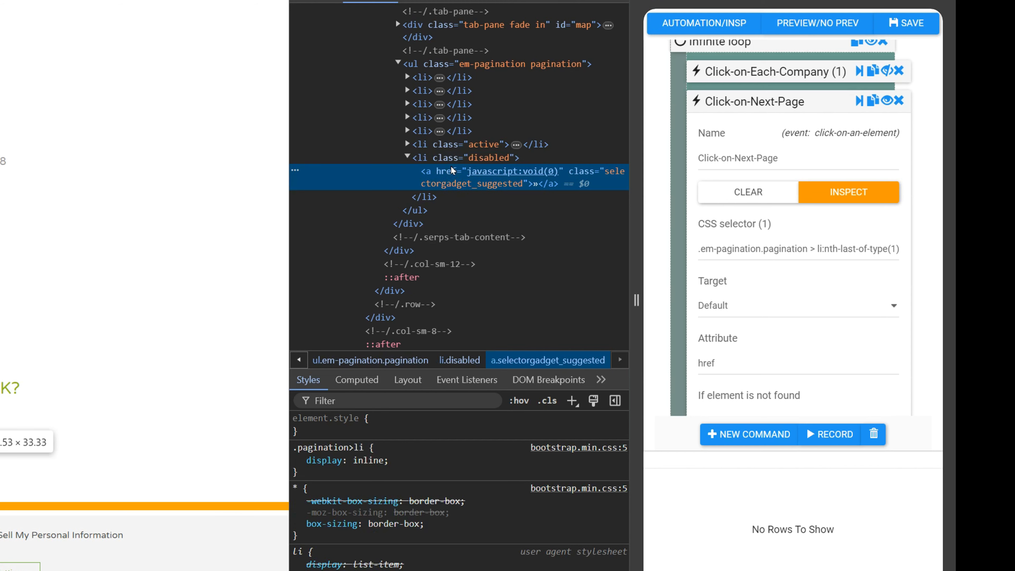
double_click(474, 157)
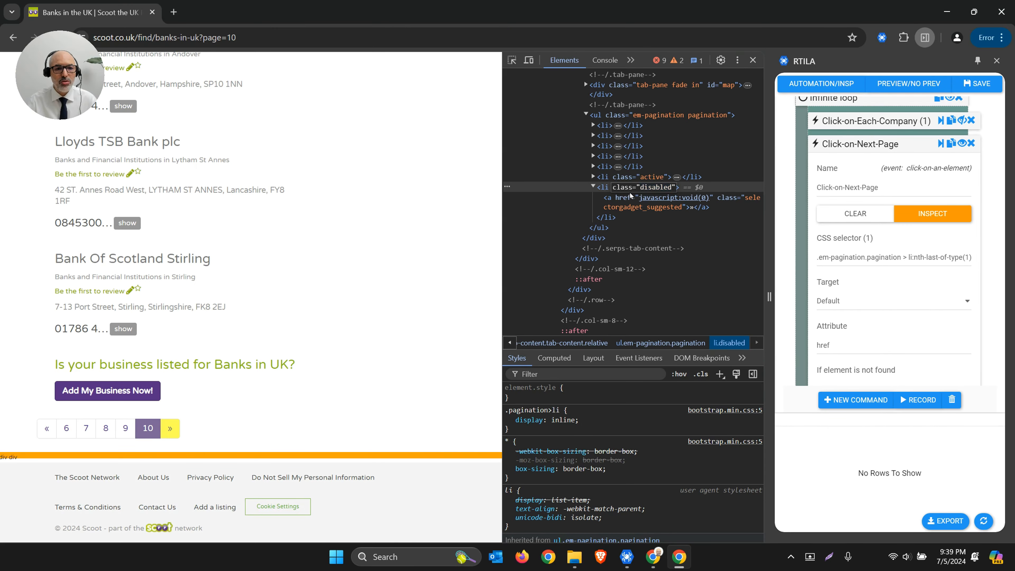
left_click(453, 168)
left_click(632, 186)
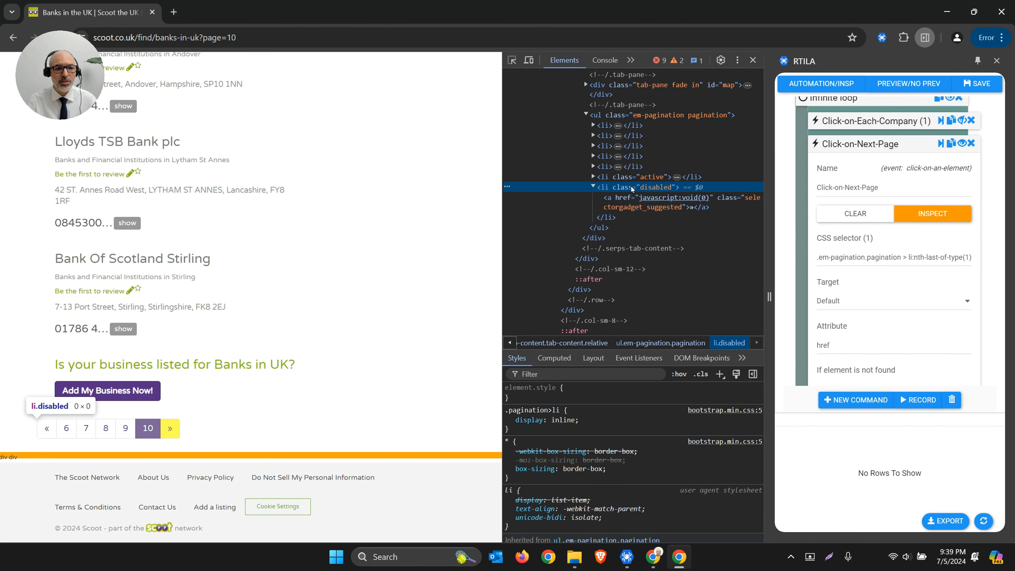
Load page 9 of the bank results through the page number in the address and inspect its "»" pagination link in the page code
left_click(232, 42)
key("BackSpace")
key("BackSpace")
type("9")
key("Return")
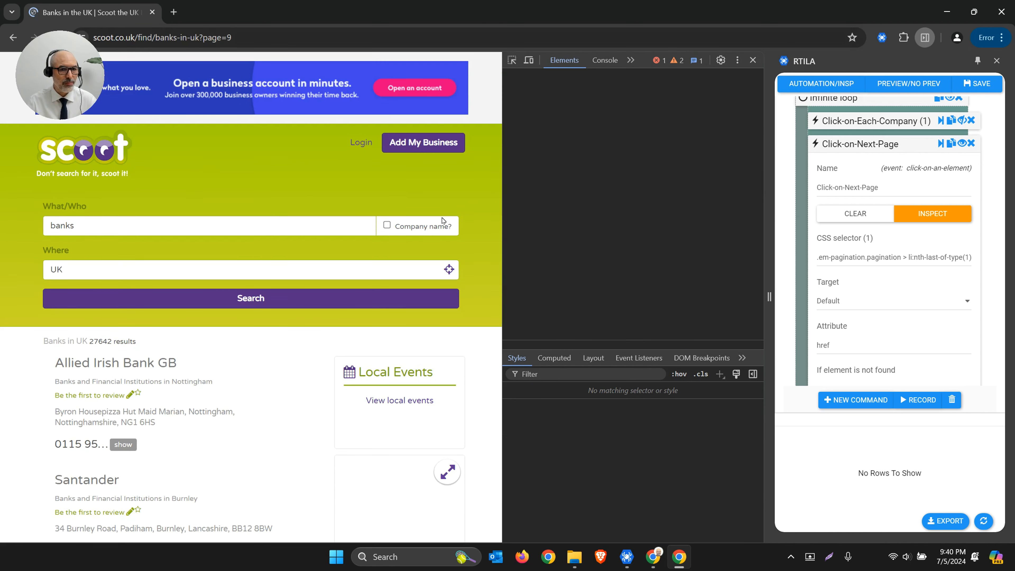
scroll(477, 288, "down", 20)
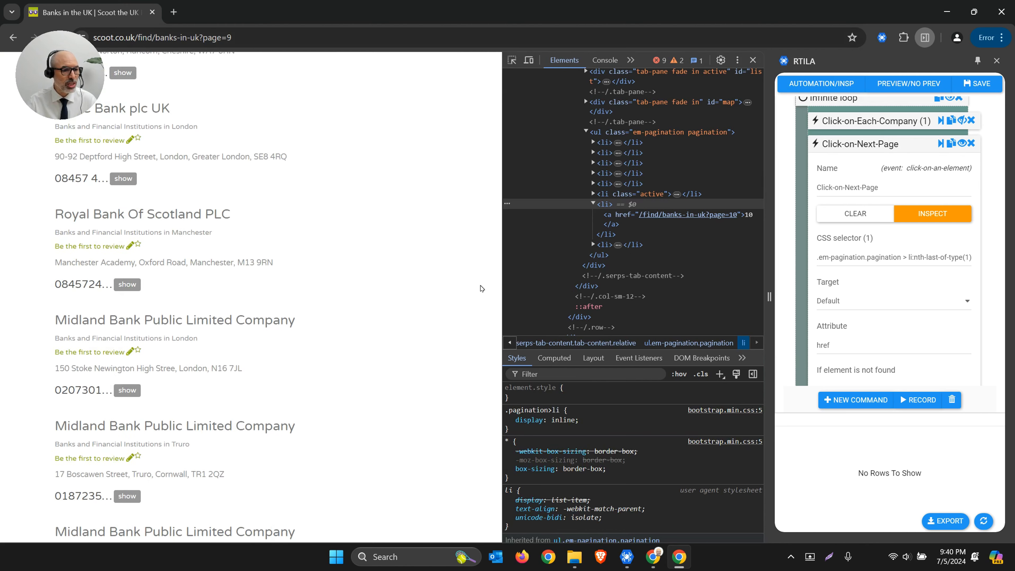
scroll(482, 288, "down", 10)
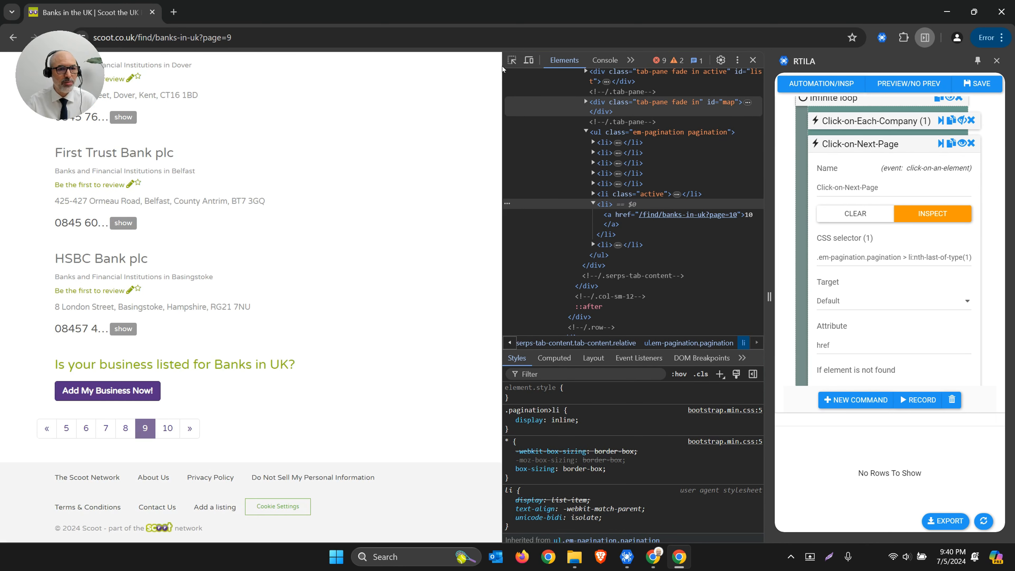
left_click(512, 60)
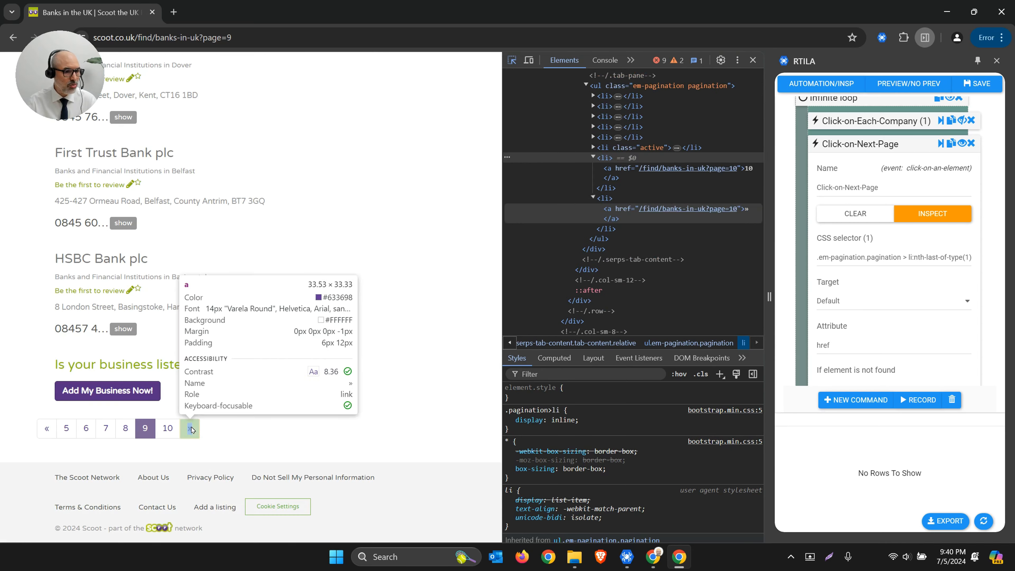
left_click(189, 428)
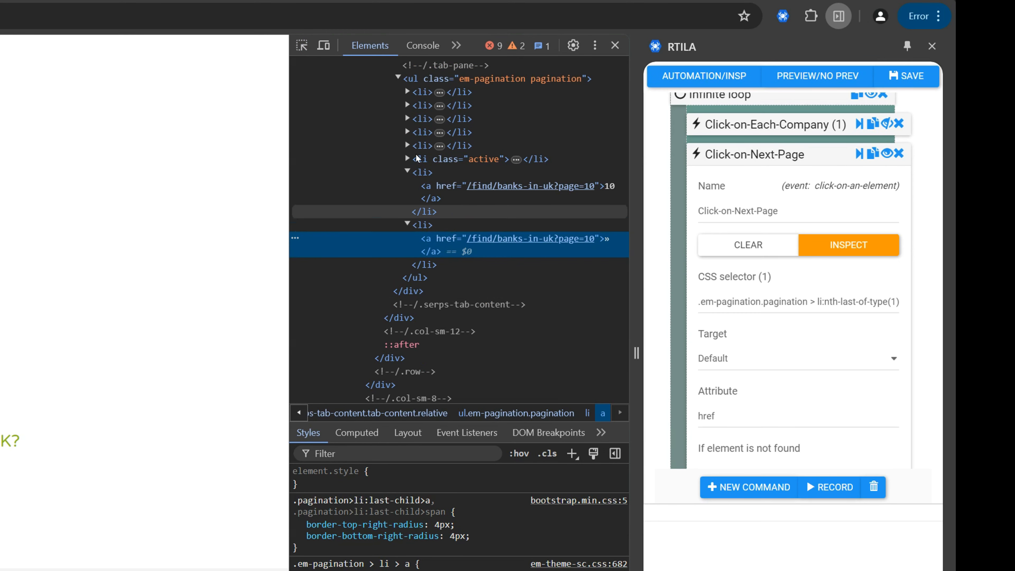
Load page 10 of the bank results through the page number in the address and inspect its "»" pagination link in the page code
left_click_drag(131, 32, 236, 45)
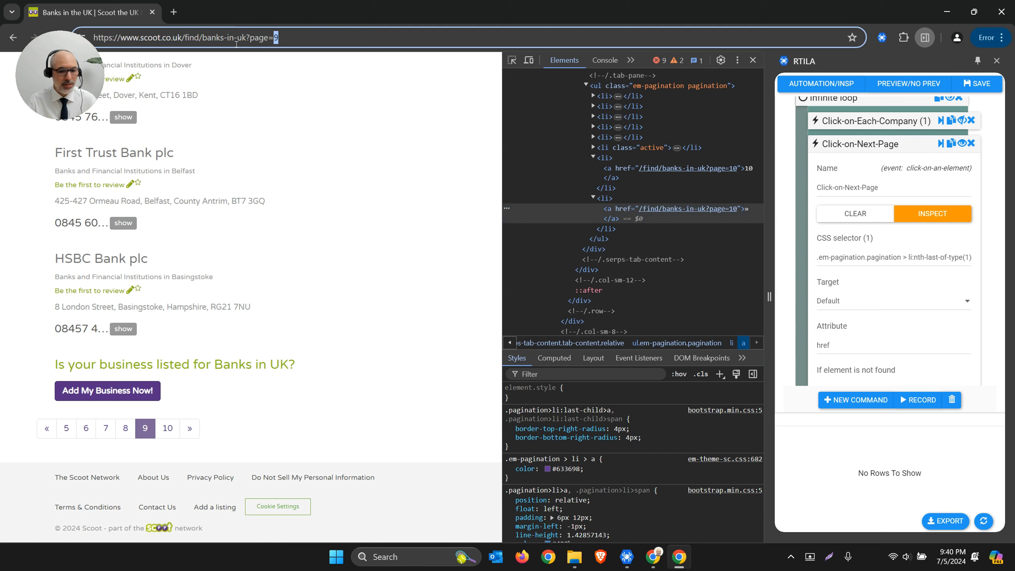
type("10")
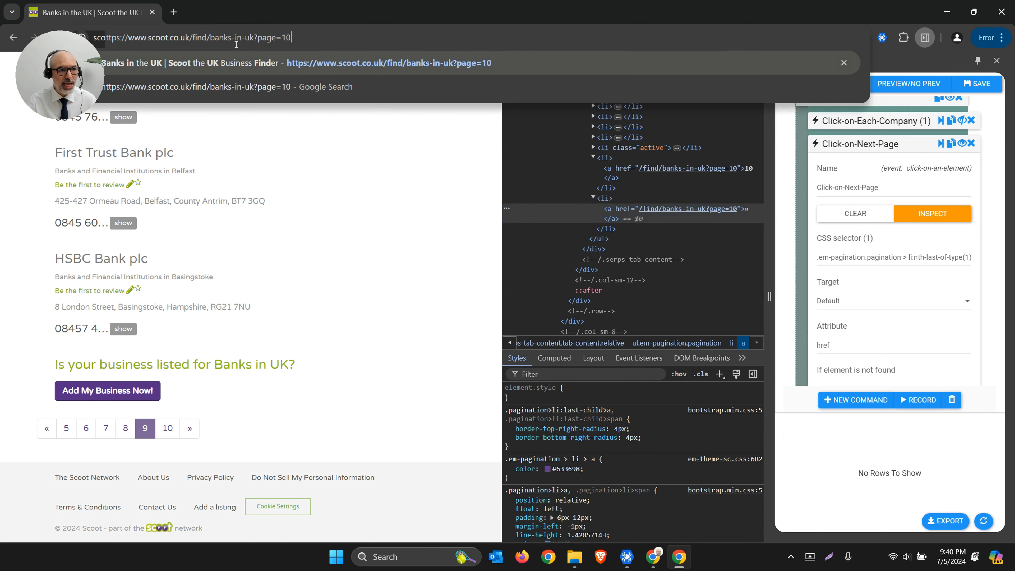
key("Return")
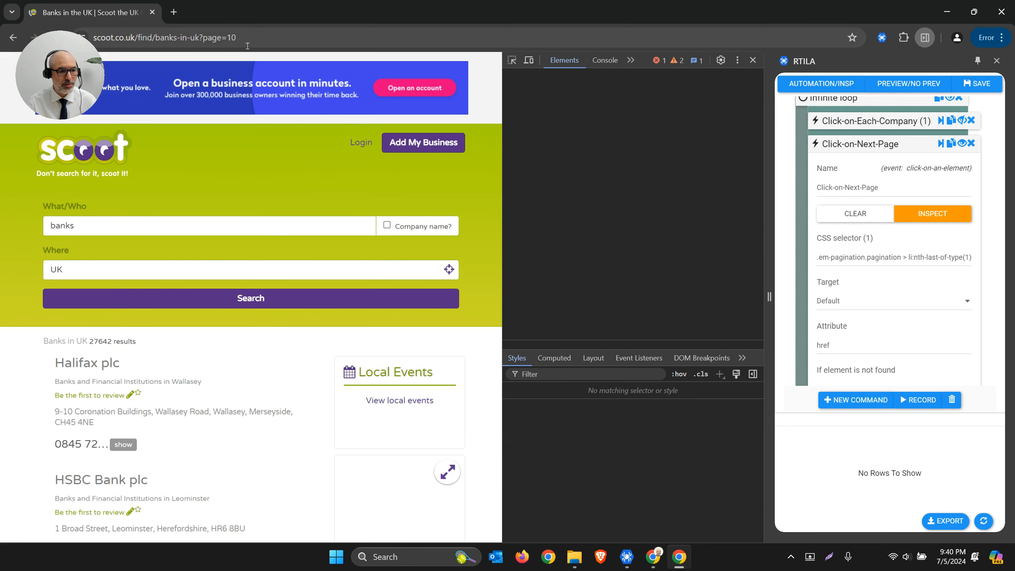
scroll(358, 447, "down", 10)
scroll(358, 447, "down", 5)
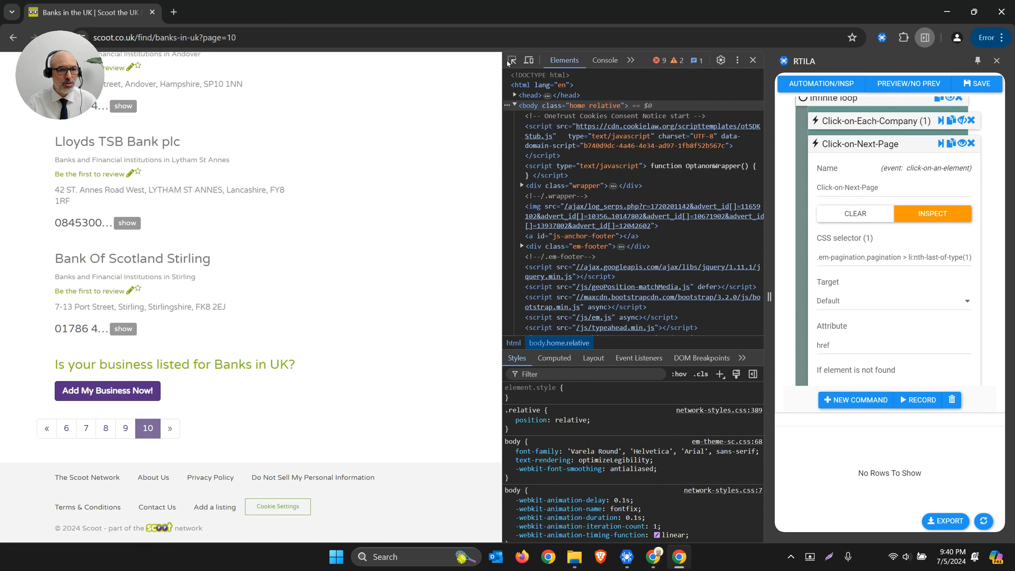
key("ctrl+shift+c")
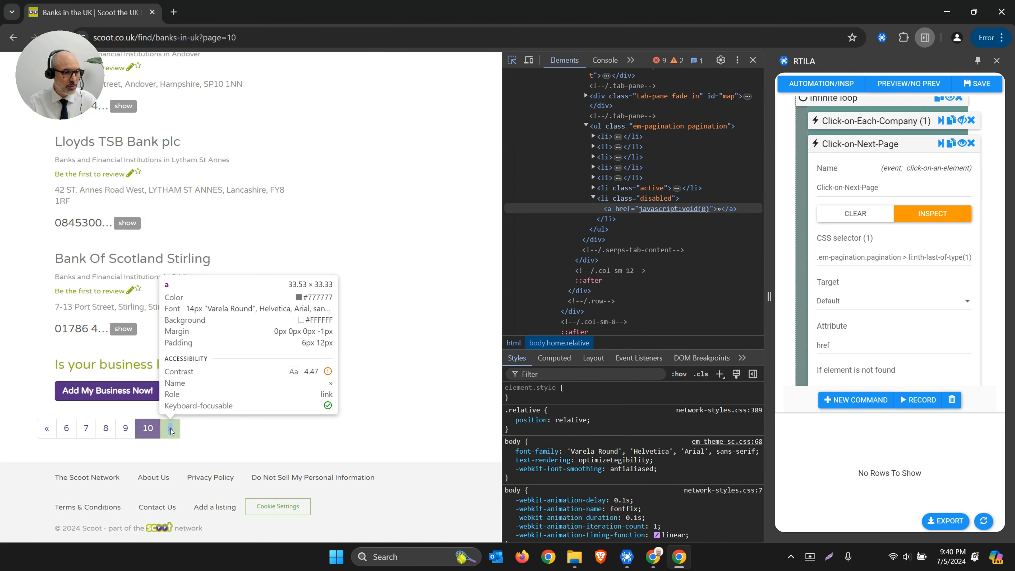
left_click(169, 426)
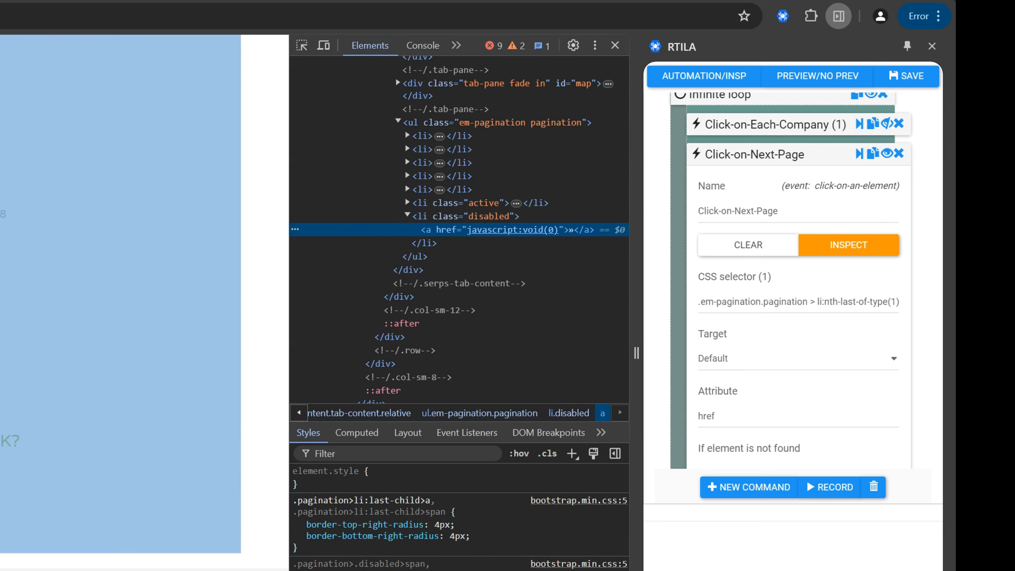
Insert ":not([class=" after "li:nth-last-of-type(1)" in the Click-on-Next-Page CSS selector
left_click(882, 302)
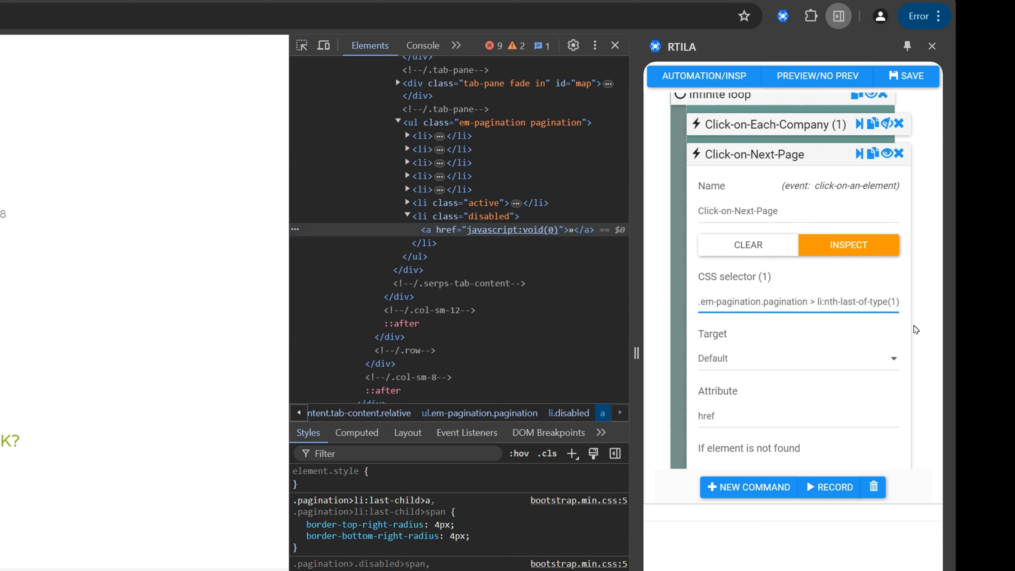
key("End")
type("> a")
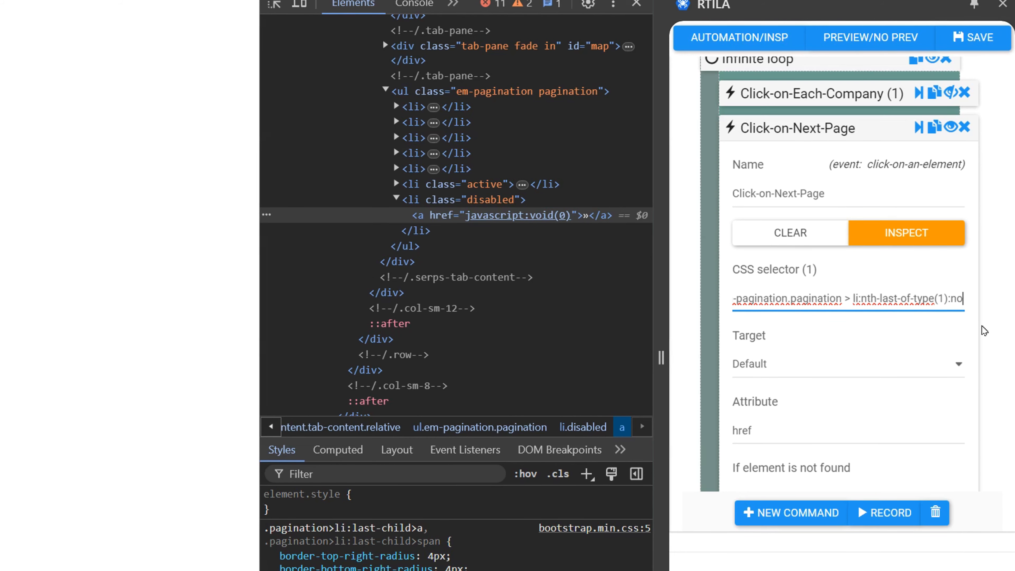
type("not")
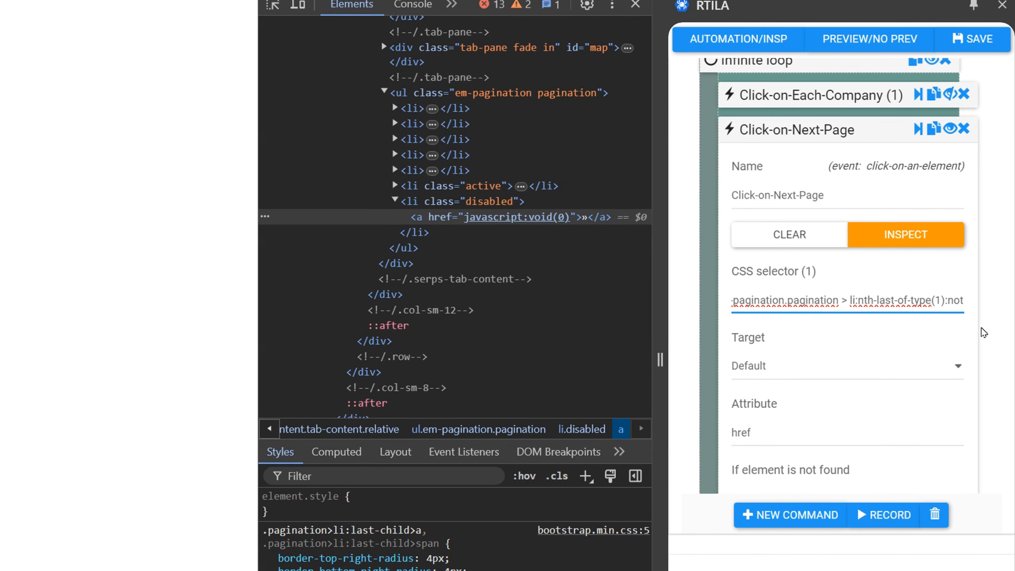
type("(")
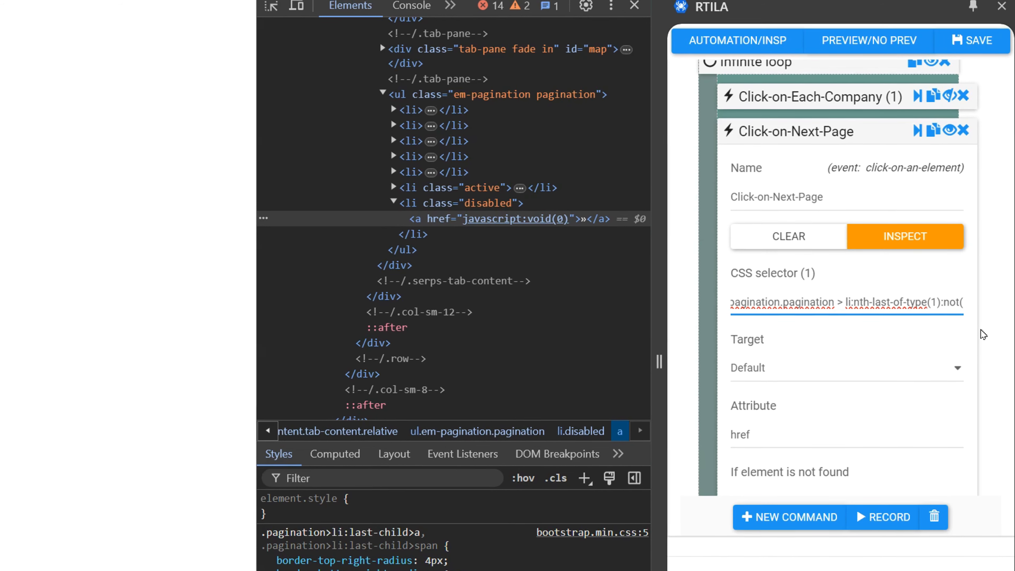
type("[")
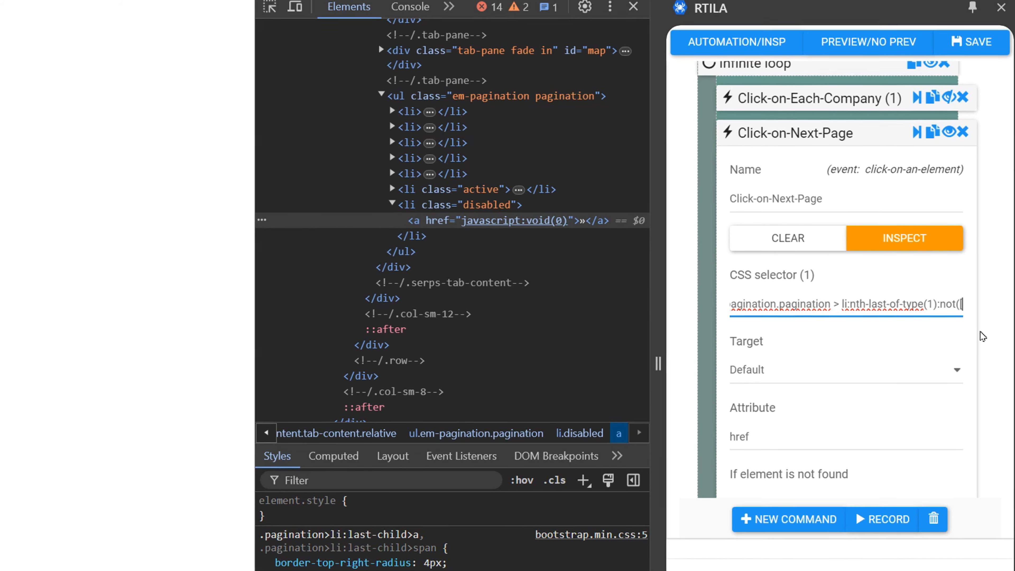
type("class")
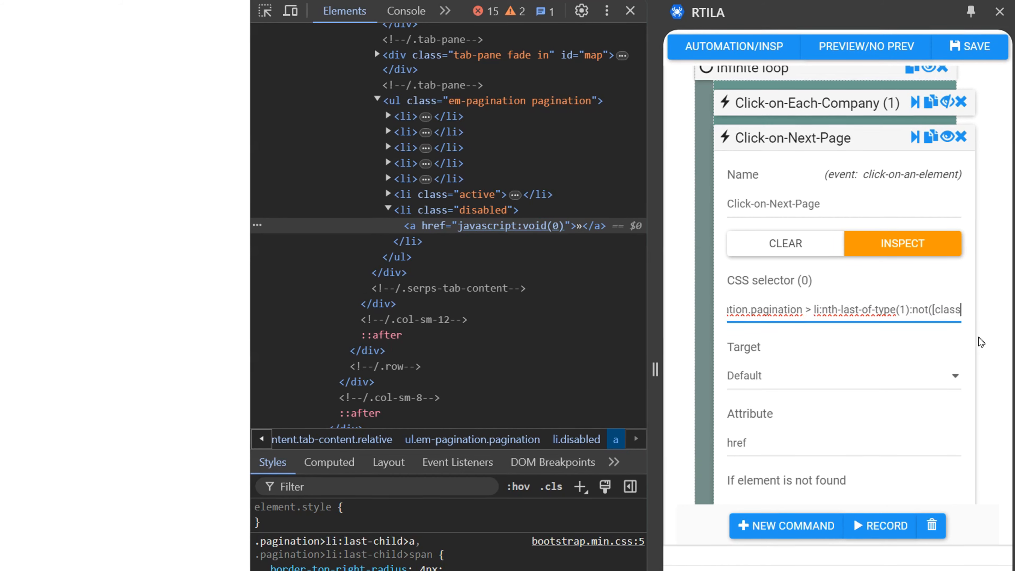
type("=")
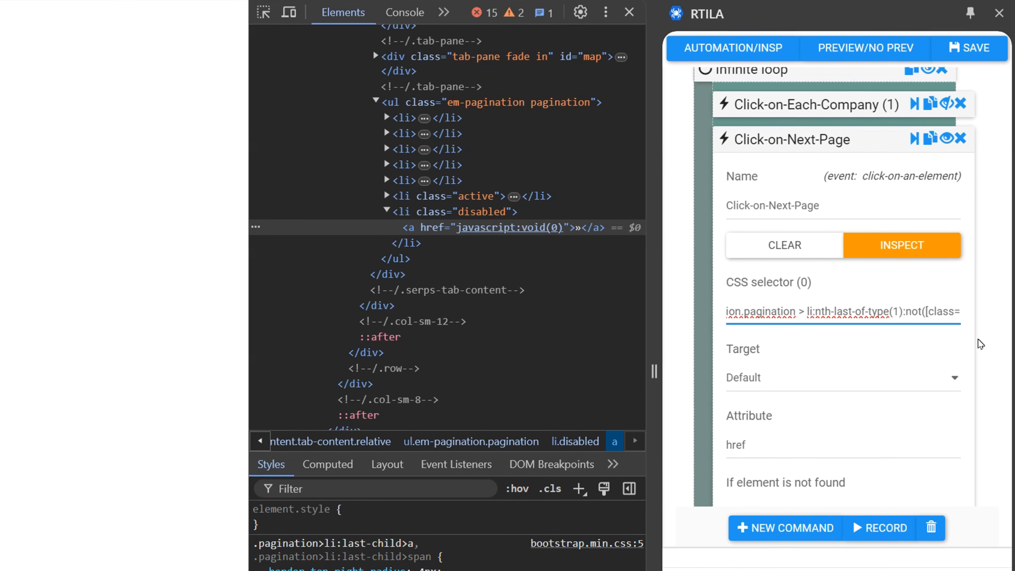
Copy class="disabled" from the last pagination li in the page code and paste it over "[class=" in the selector
double_click(455, 212)
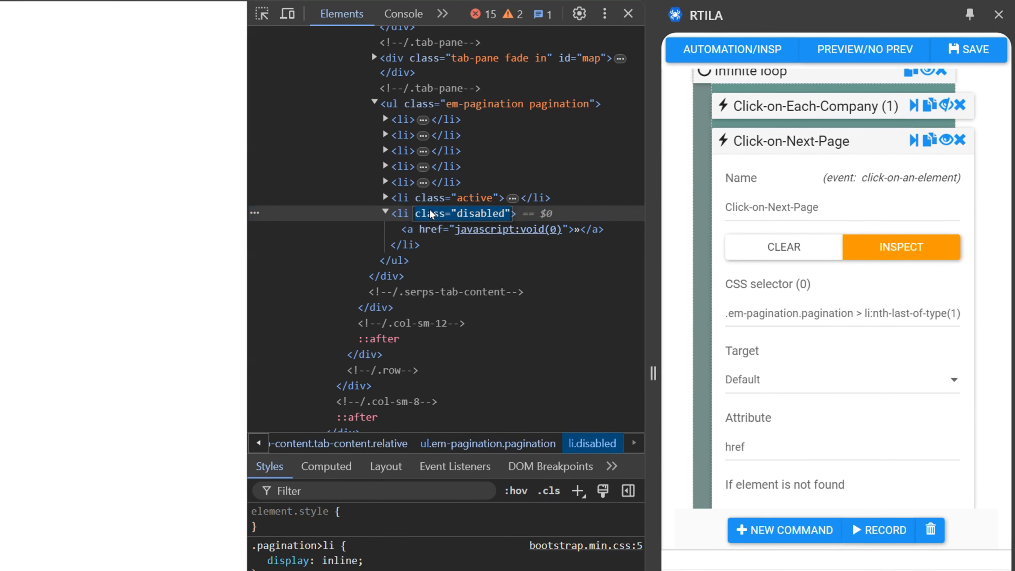
left_click(913, 314)
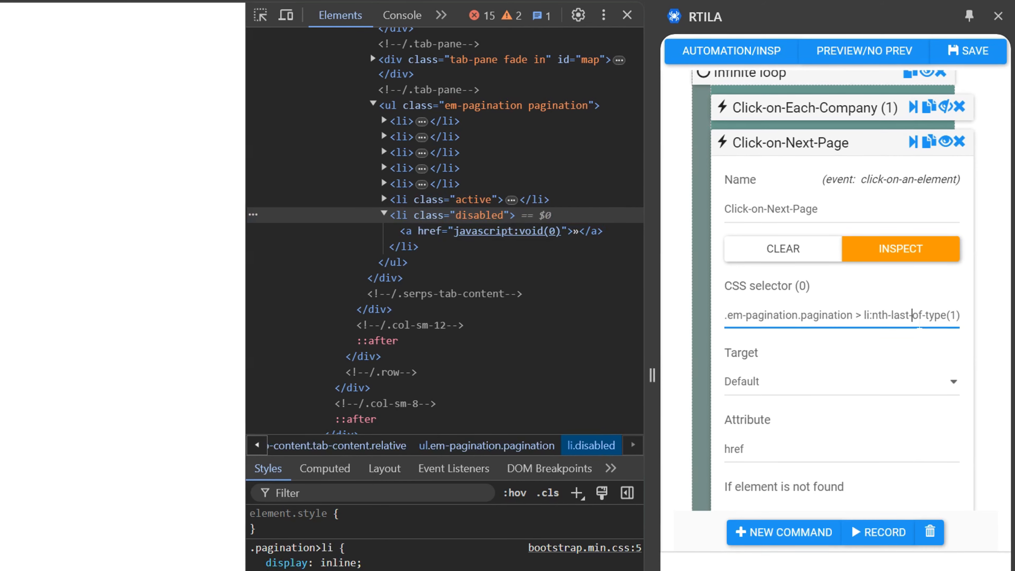
key("Right")
key("Right")
key("Right")
key("Right")
key("Right")
key("Right")
key("Right")
key("Right")
key("Right")
key("Right")
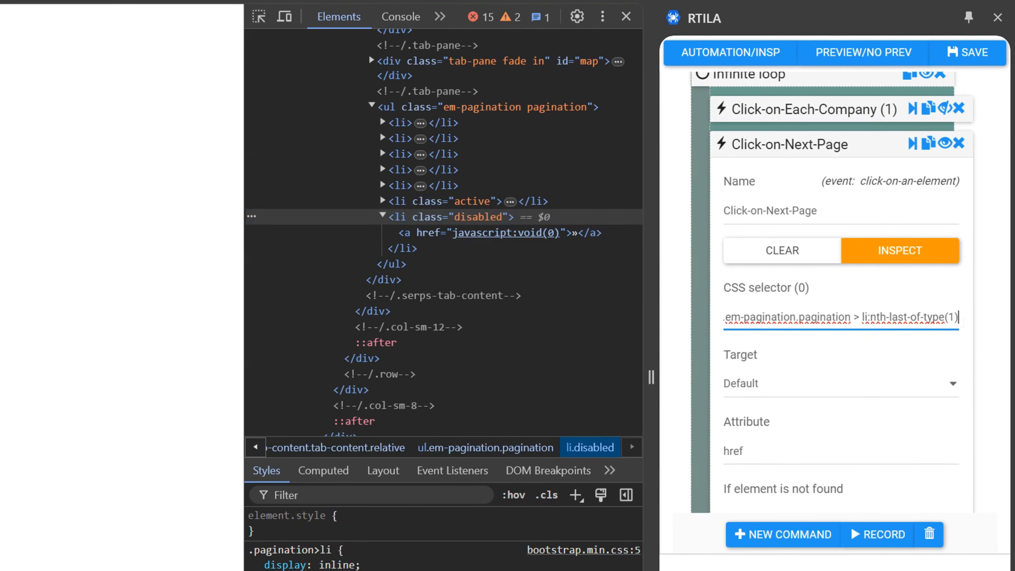
type(":not([class=")
key("Left")
key("Left")
key("Left")
key("Left")
key("Left")
key("Left")
key("Left")
key("Left")
key("Left")
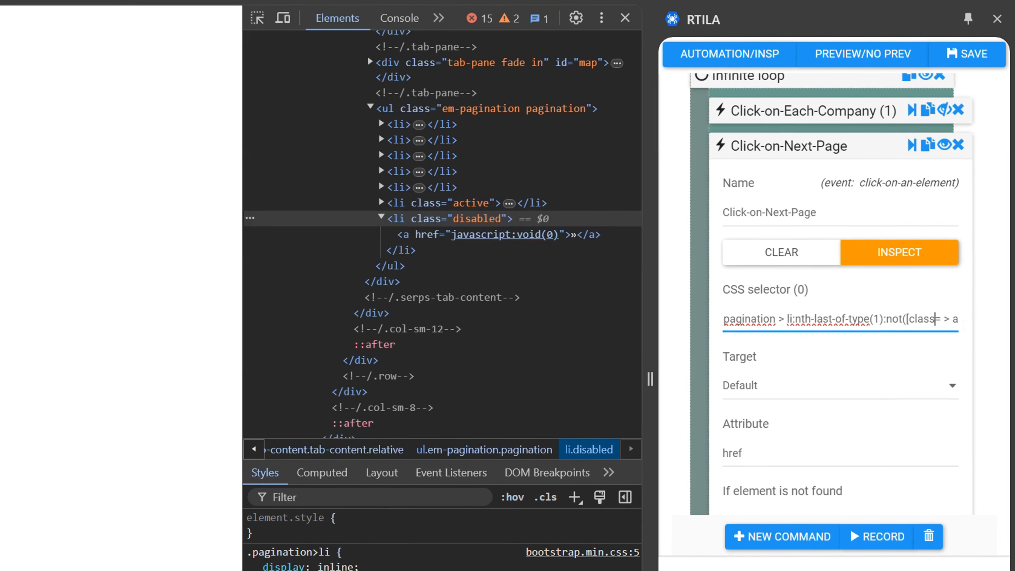
key("Right")
key("Right")
key("Right")
key("Right")
key("Left")
key("Left")
key("Left")
key("Left")
key("Left")
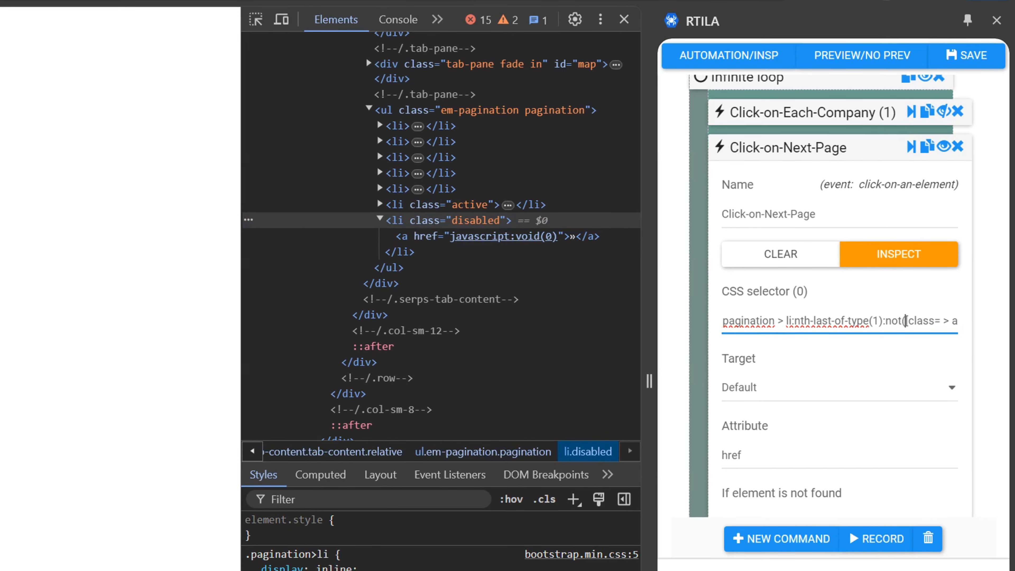
key("shift+Right")
key("shift+Right")
key("shift+Right")
key("shift+Right")
key("shift+Right")
key("shift+Right")
key("shift+Right")
key("shift+Right")
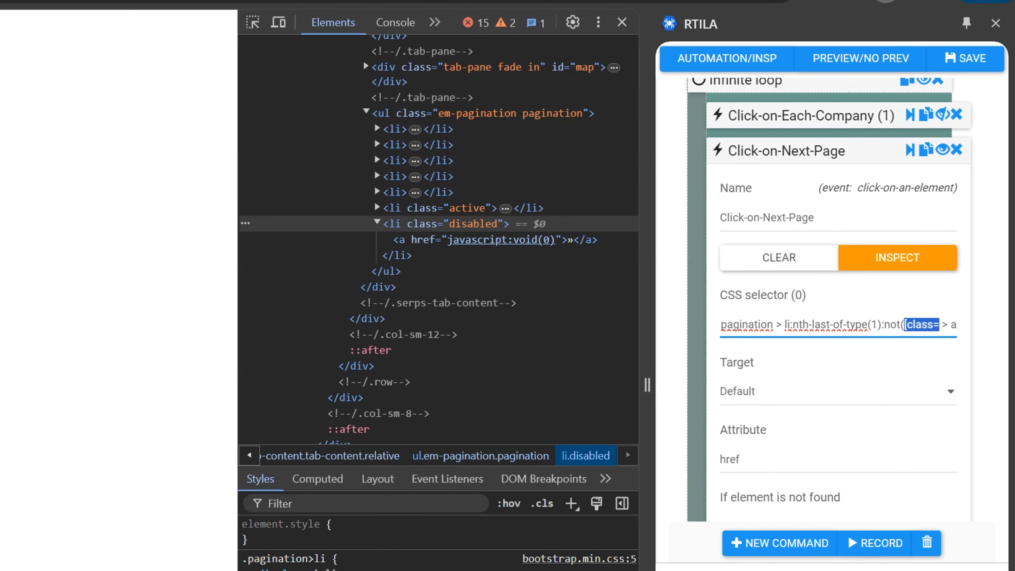
key("ctrl+v")
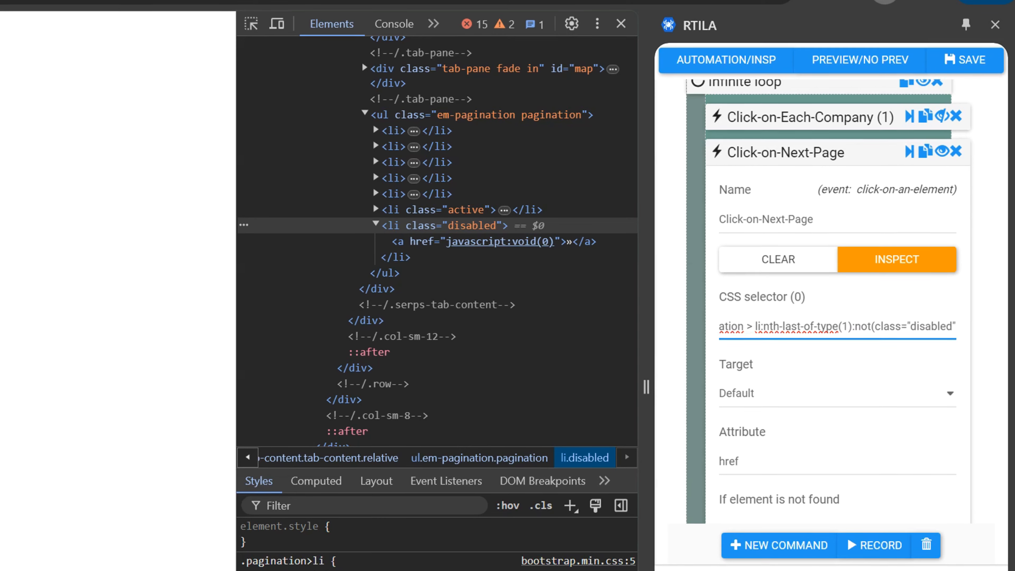
Enclose class="disabled" in square brackets inside the selector's :not condition
type("]")
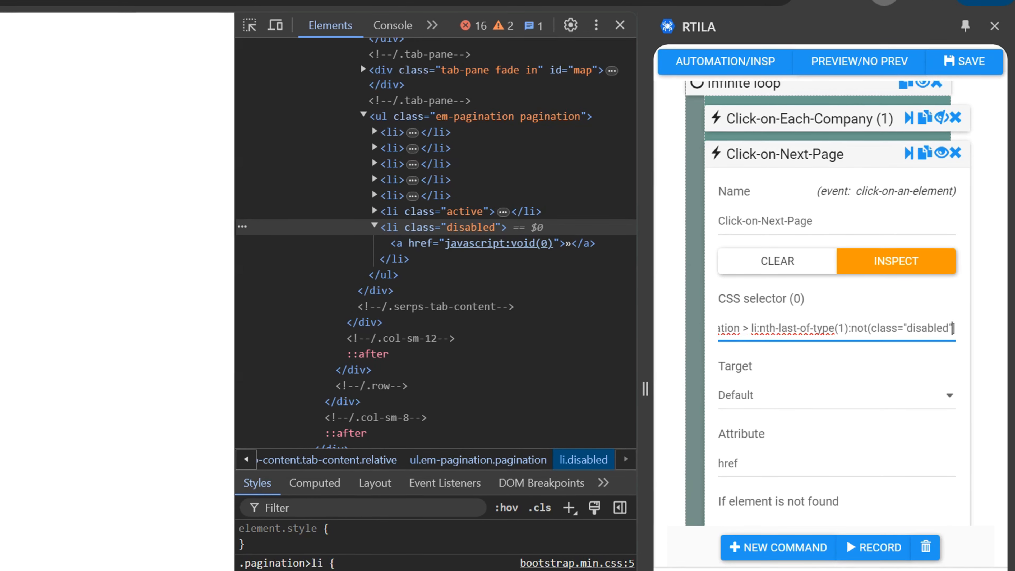
key("Left")
key("Left")
key("Left")
key("Left")
key("Left")
key("Left")
key("Left")
key("Left")
key("Left")
key("Left")
key("Left")
key("Left")
key("Left")
key("Left")
key("Left")
key("Left")
key("Left")
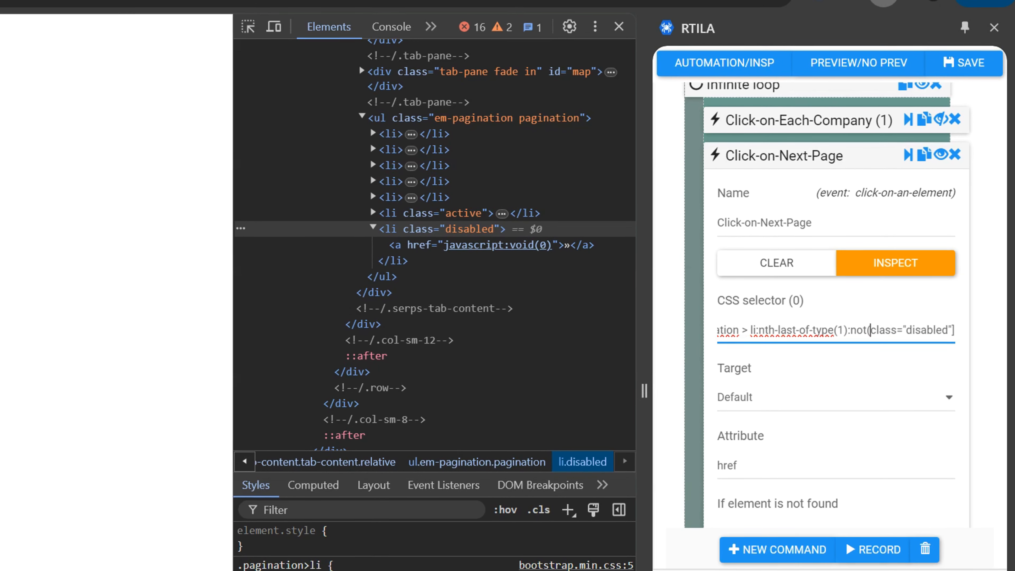
type("[")
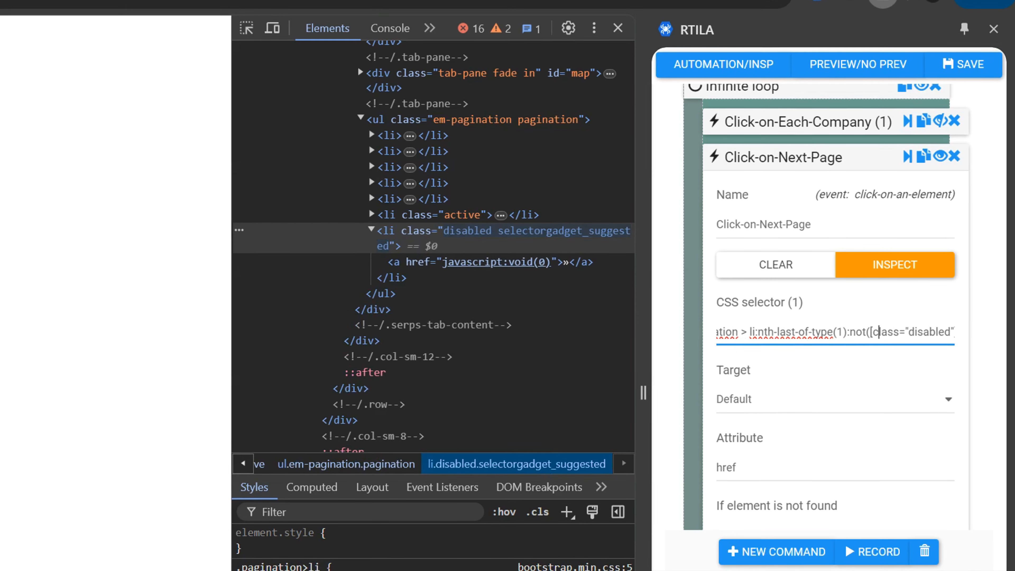
Close the selector's :not condition with a parenthesis so it reads :not([class="disabled"]) > a
key("End")
type("> a")
key("Left")
key("Left")
key("Left")
key("Left")
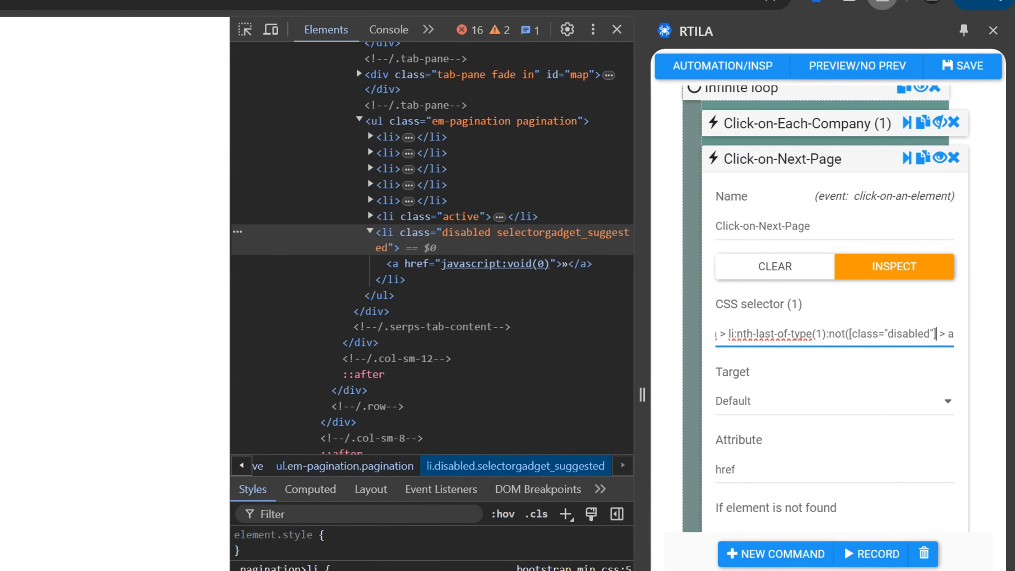
type("0")
key("BackSpace")
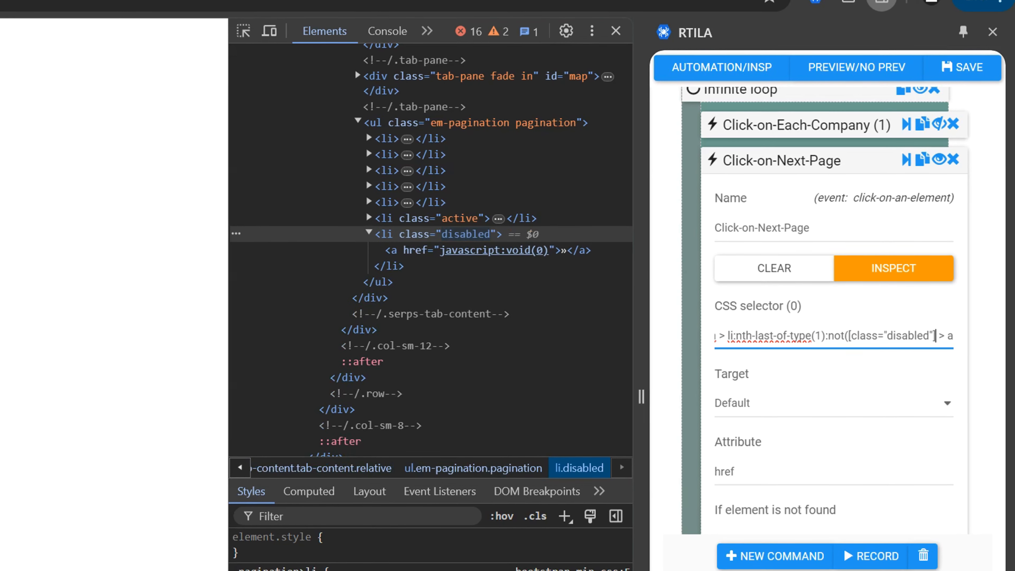
type(")")
key("Right")
key("Right")
key("Right")
key("Right")
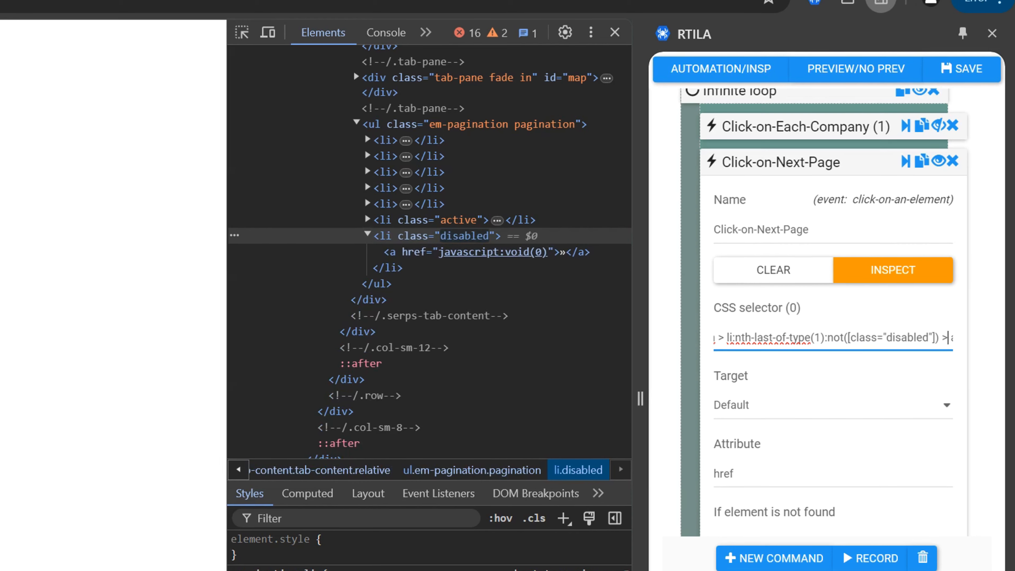
Review the complete Click-on-Next-Page selector from start to end and save the automation
key("Home")
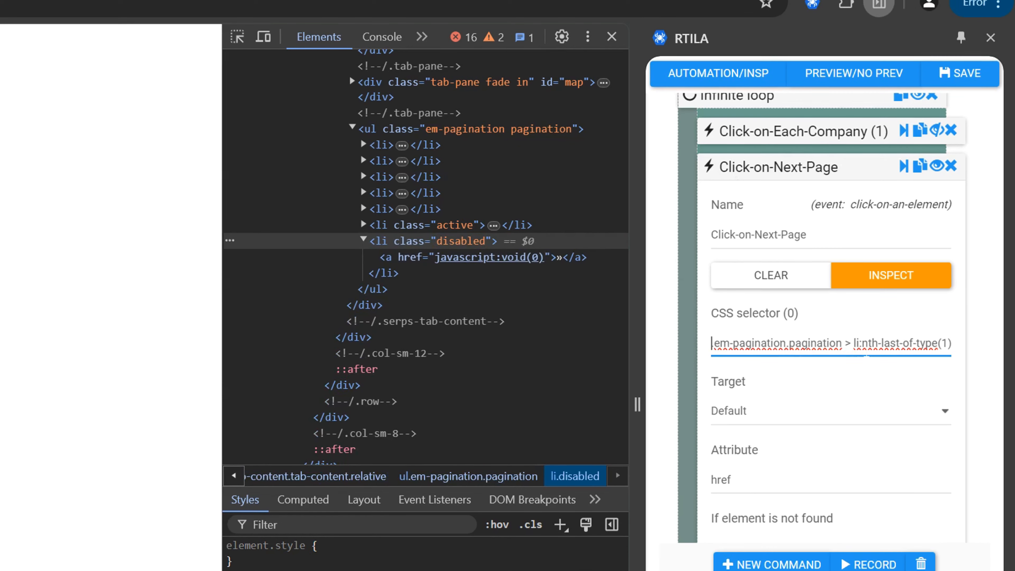
left_click_drag(860, 346, 952, 351)
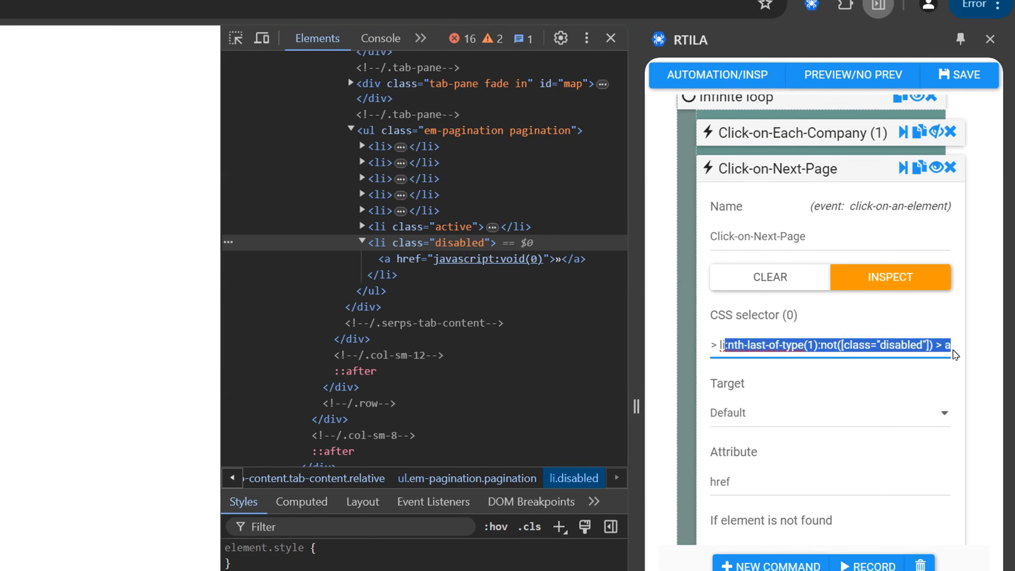
left_click(902, 346)
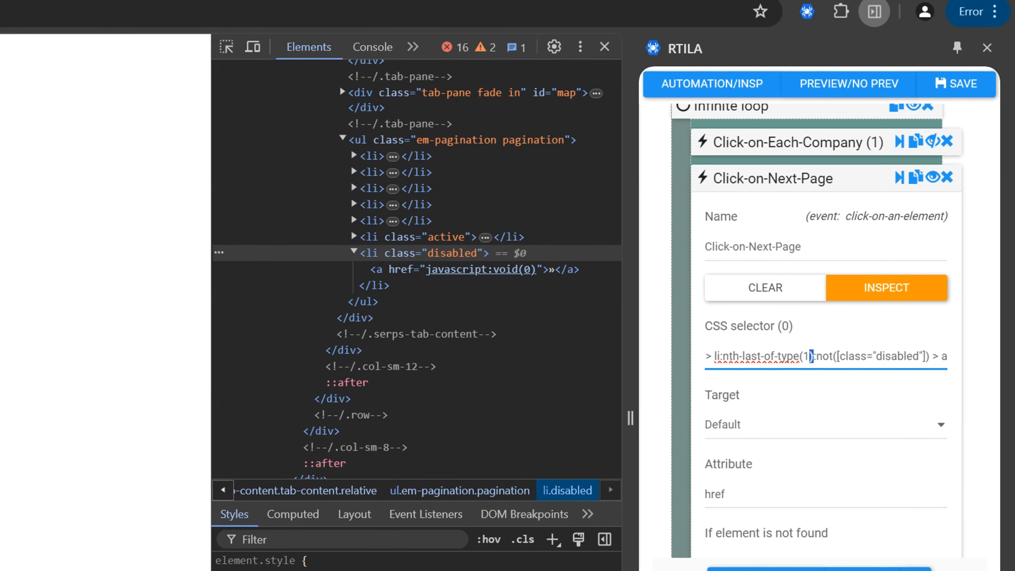
triple_click(819, 356)
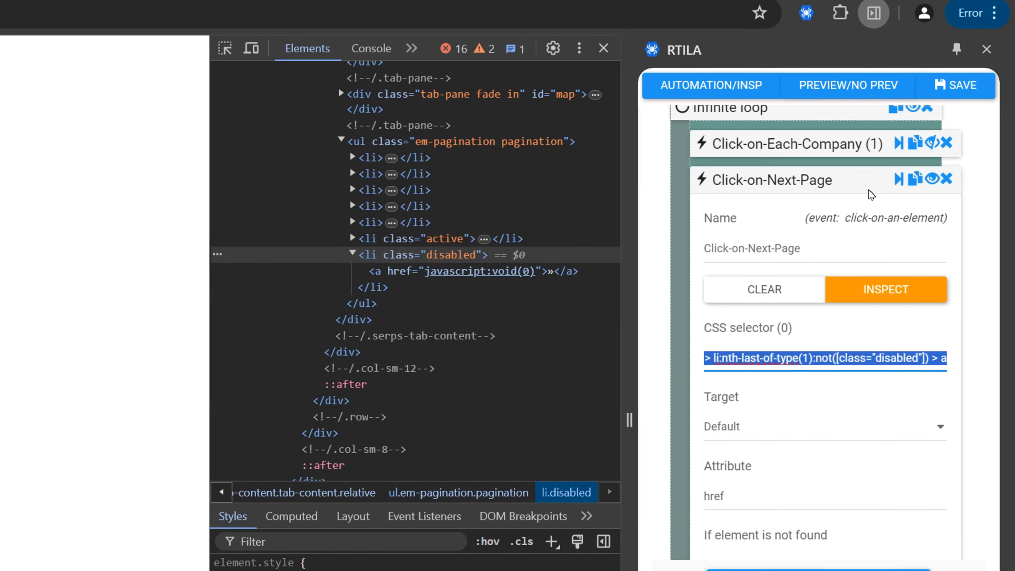
left_click(956, 84)
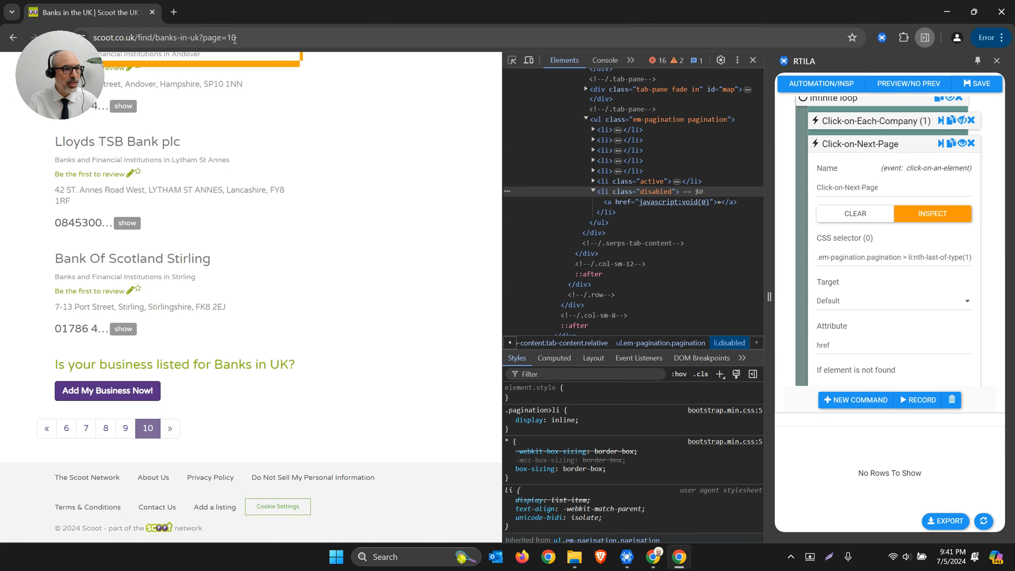
Load page 9 of the Scoot "Banks in the UK" results by setting the page parameter in the address to 9
left_click(231, 37)
type("9")
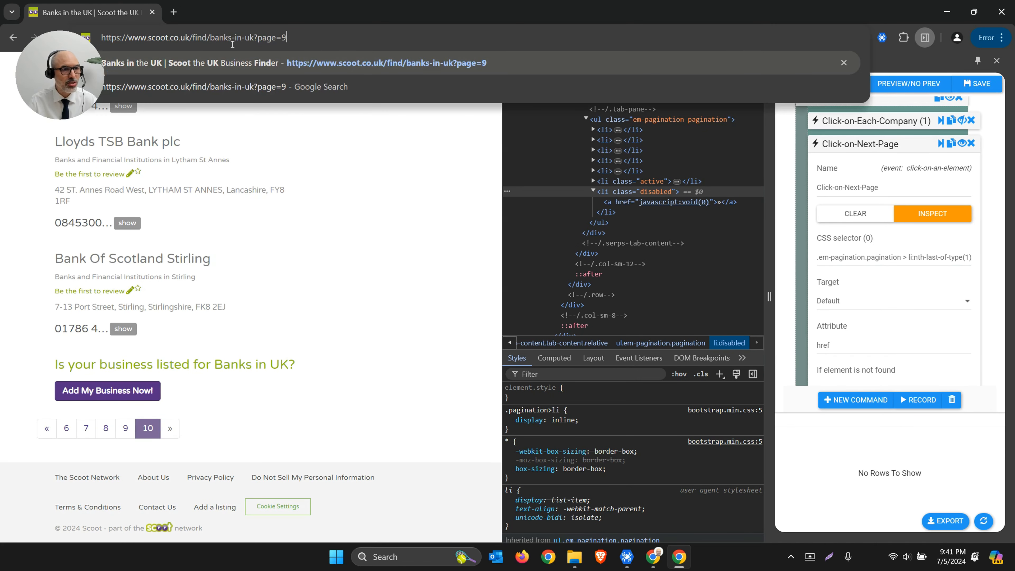
key("Return")
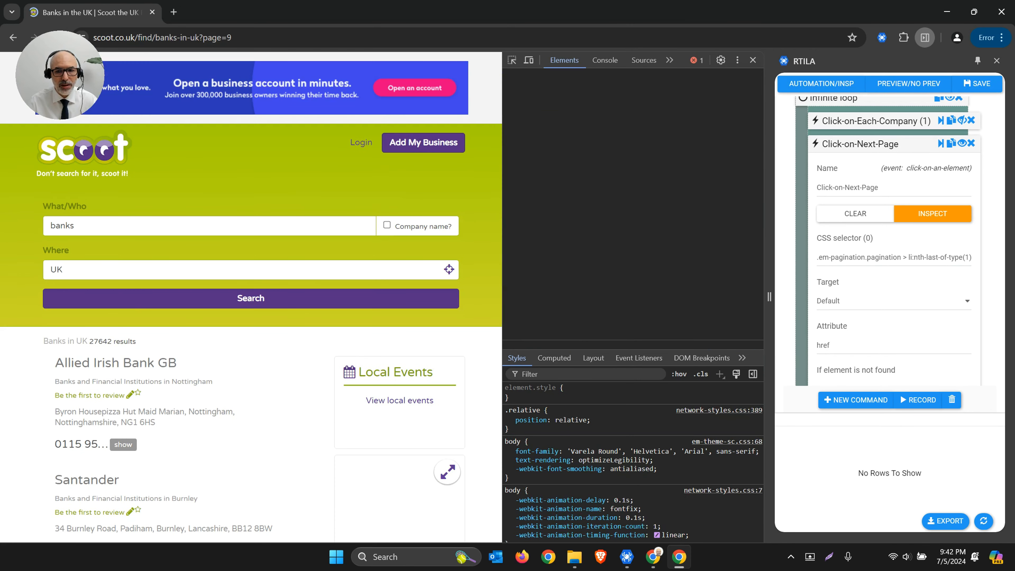
Cut and re-paste the full Click-on-Next-Page selector to re-evaluate it, and check the highlighted match in page 9's pagination
left_click_drag(817, 257, 983, 256)
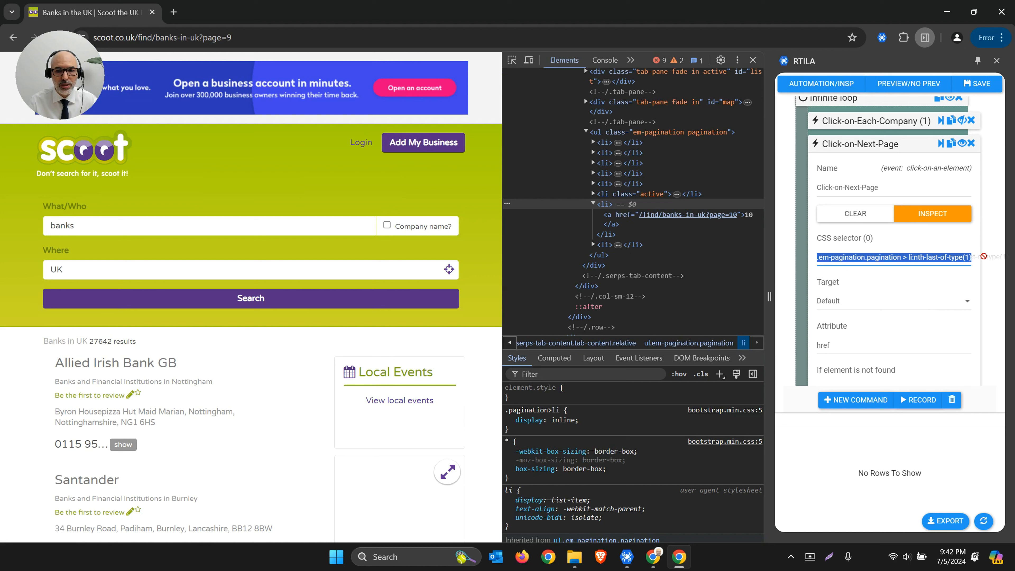
left_click(963, 258)
type(":not([class=\"disabled\"]) > a")
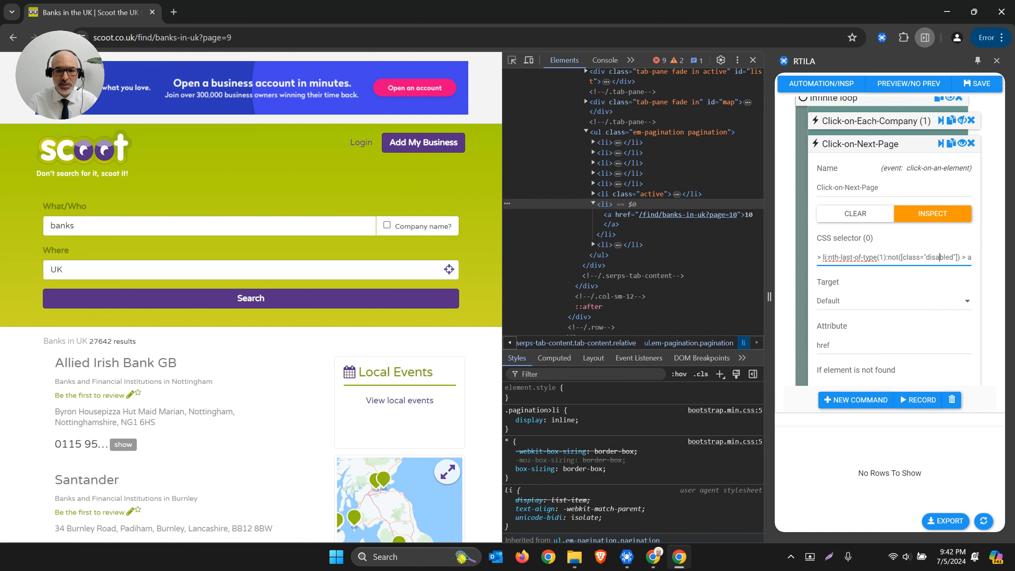
key("ctrl+a")
key("ctrl+x")
key("ctrl+v")
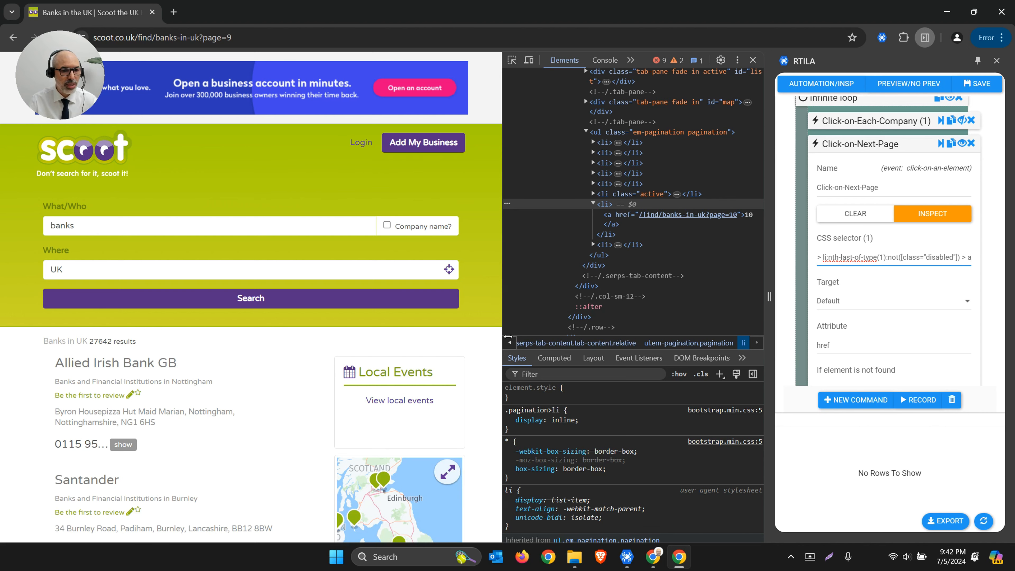
scroll(492, 332, "down", 15)
scroll(493, 331, "down", 5)
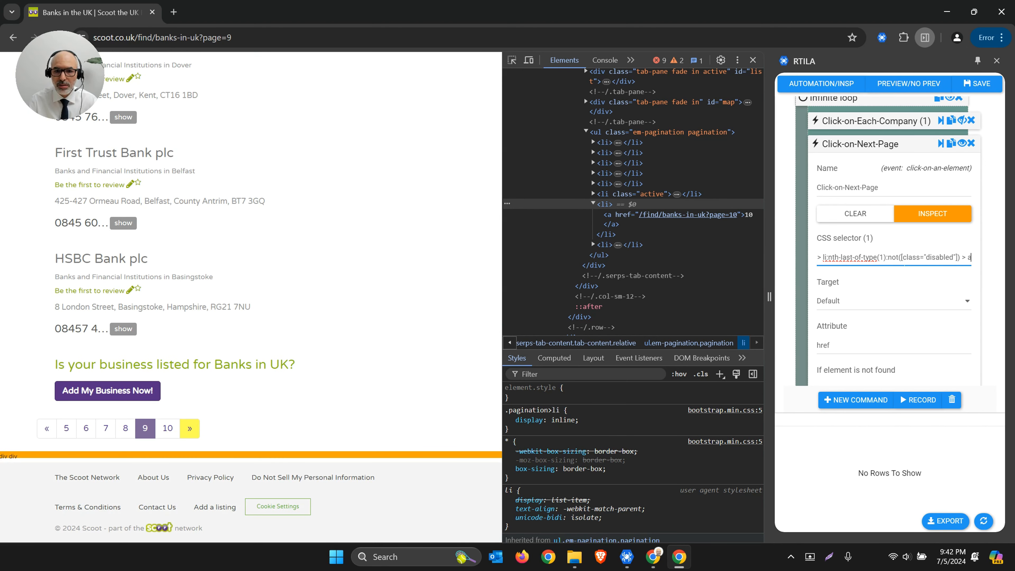
Highlight the :not([class="disabled"]) condition within the Click-on-Next-Page selector to review it
key("Left")
key("Left")
key("Left")
key("Left")
key("Left")
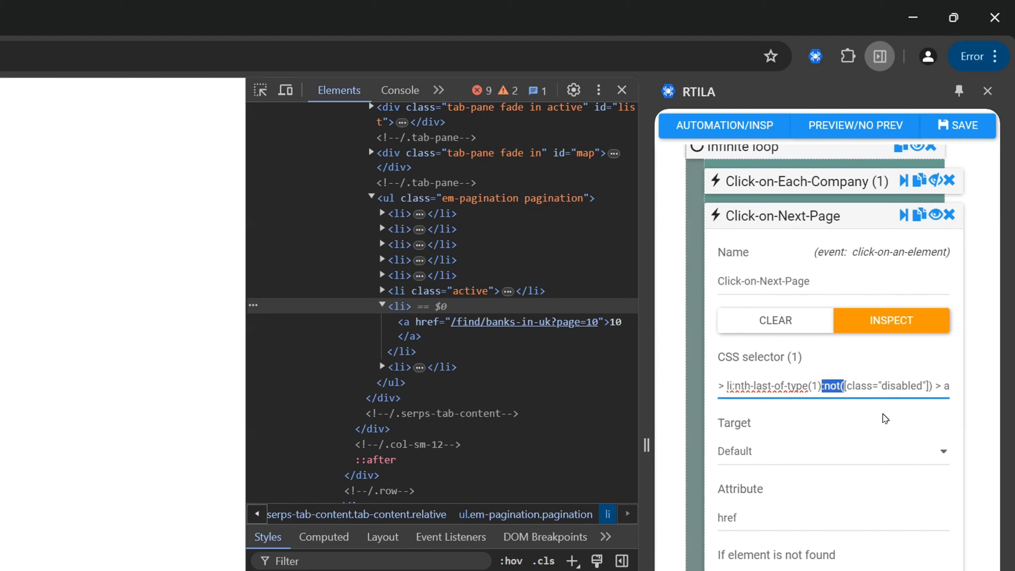
key("shift+Right")
key("shift+Right")
key("shift+Right")
key("shift+Right")
key("shift+Right")
key("shift+Right")
key("shift+Right")
key("shift+Right")
key("shift+Right")
key("shift+Right")
key("shift+Right")
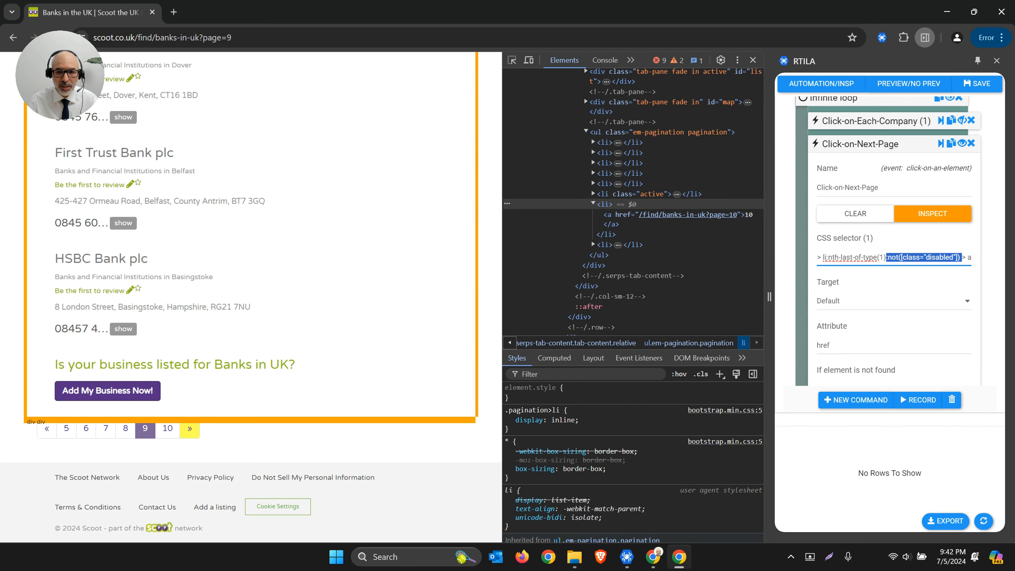
Load page 10 of the Scoot bank results by setting the page parameter in the address to 10
left_click(230, 39)
key("BackSpace")
type("10")
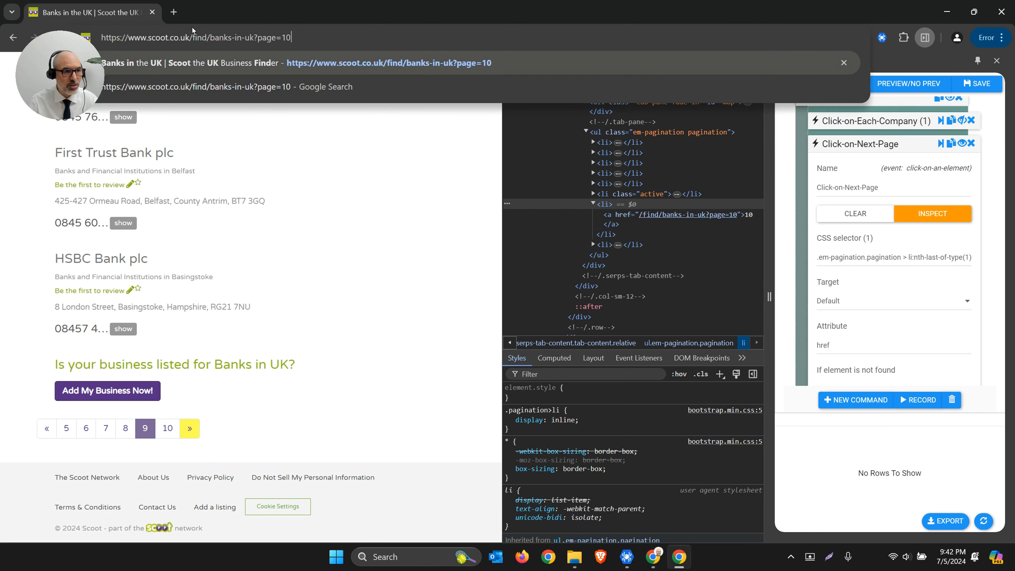
key("Return")
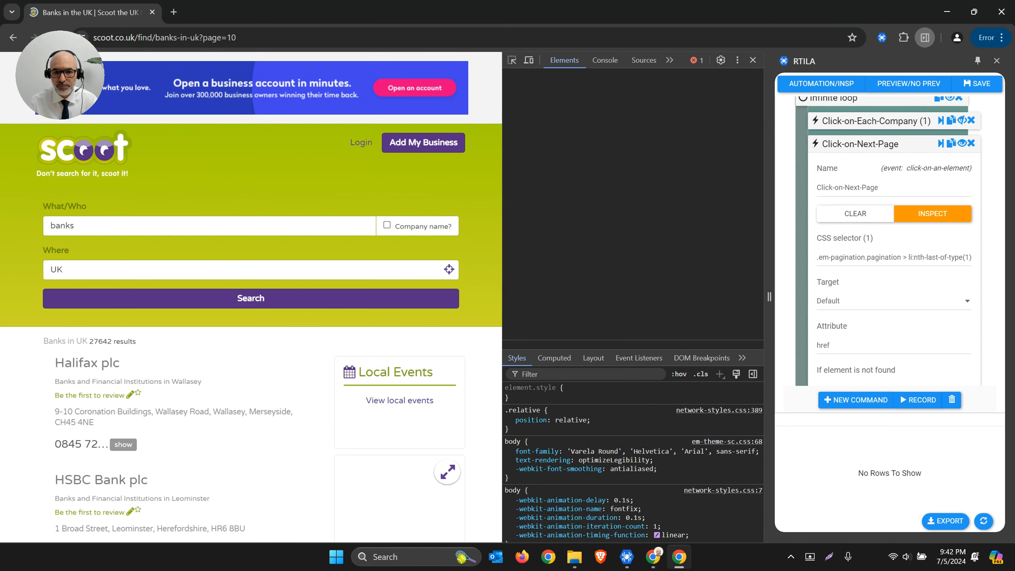
Clear and re-paste the Click-on-Next-Page selector on page 10, and check whether the disabled next-page link in the pagination is matched
left_click(927, 257)
key("End")
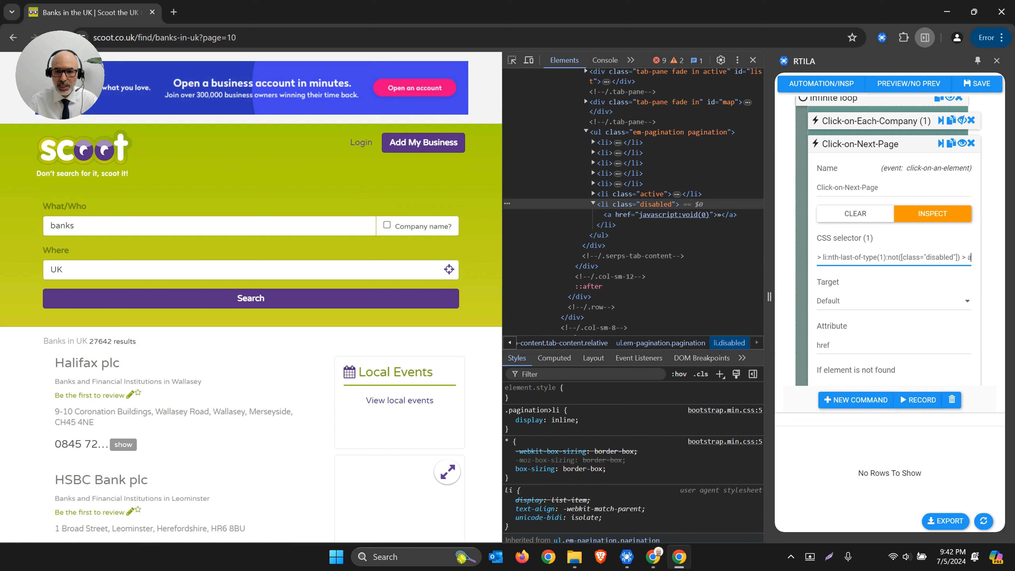
triple_click(933, 257)
key("BackSpace")
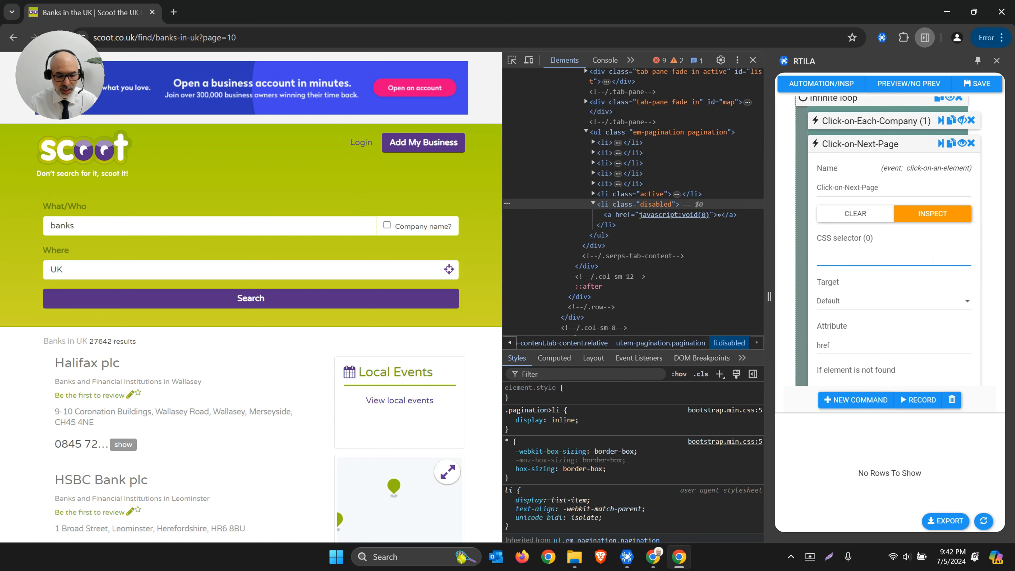
key("ctrl+v")
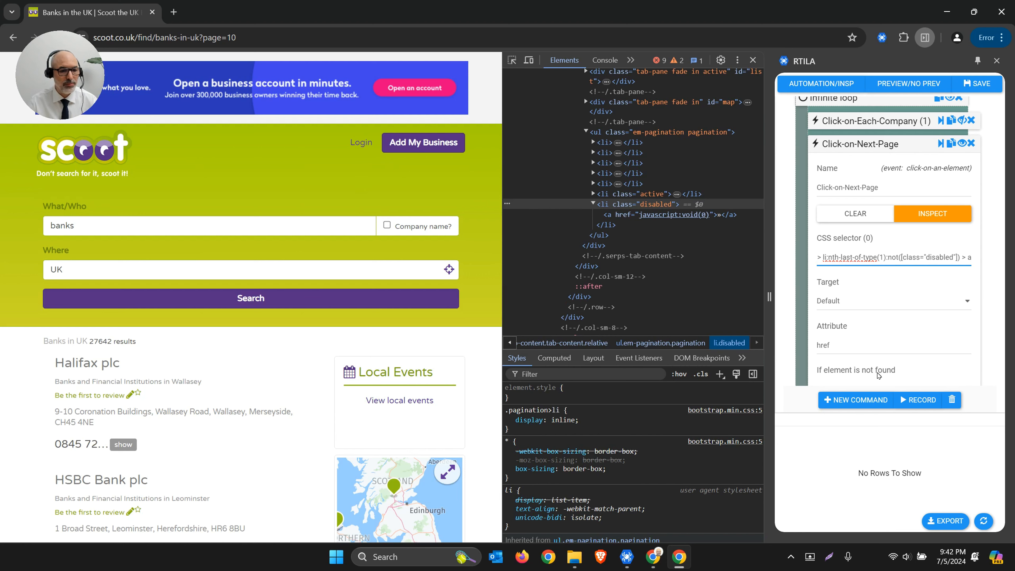
scroll(497, 361, "down", 5)
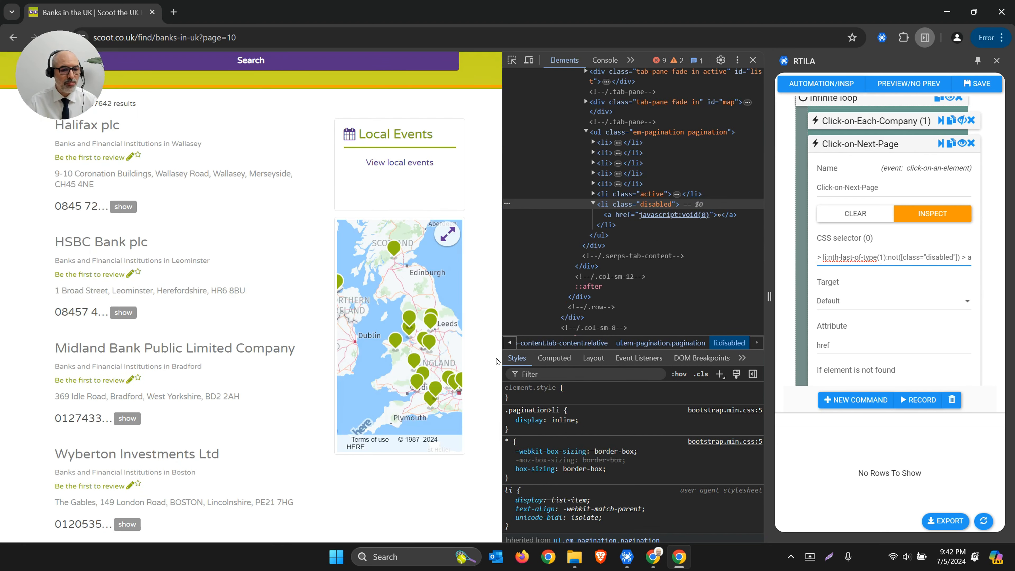
scroll(496, 361, "down", 20)
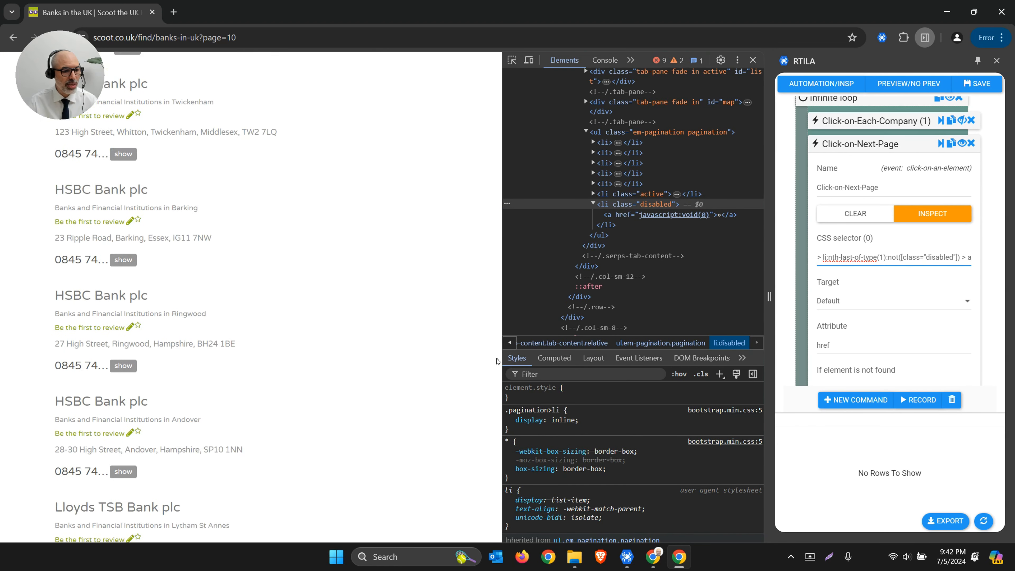
scroll(497, 361, "down", 8)
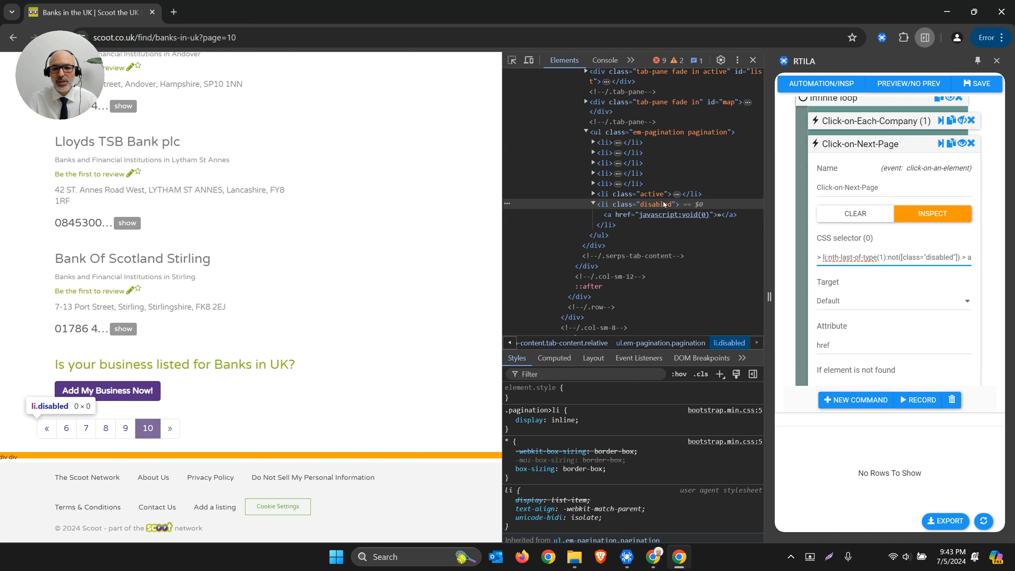
Copy the full selector, switch to ChatGPT and send it with the prompt "explain what this css locator is doing:"
key("ctrl+a")
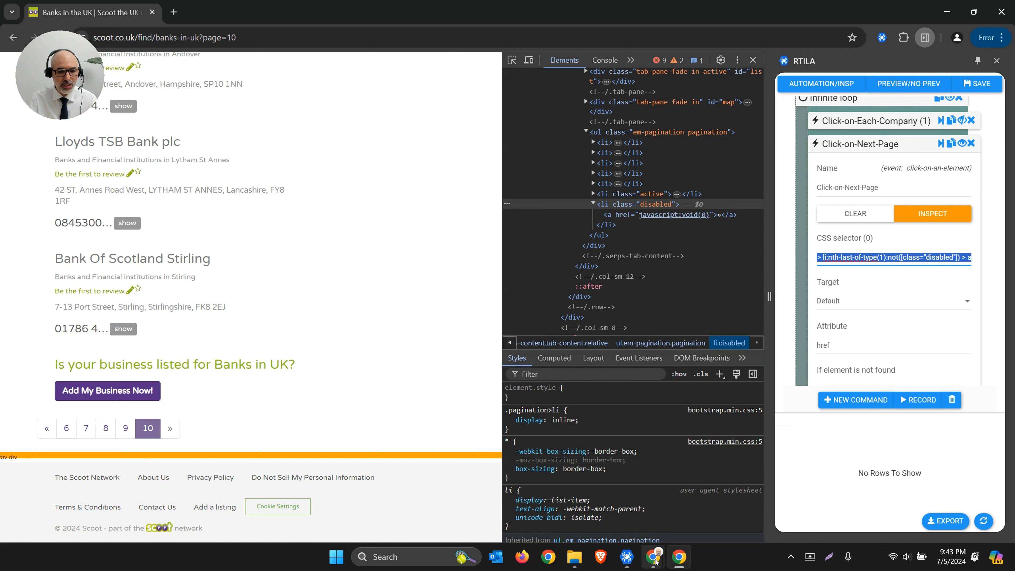
left_click(653, 557)
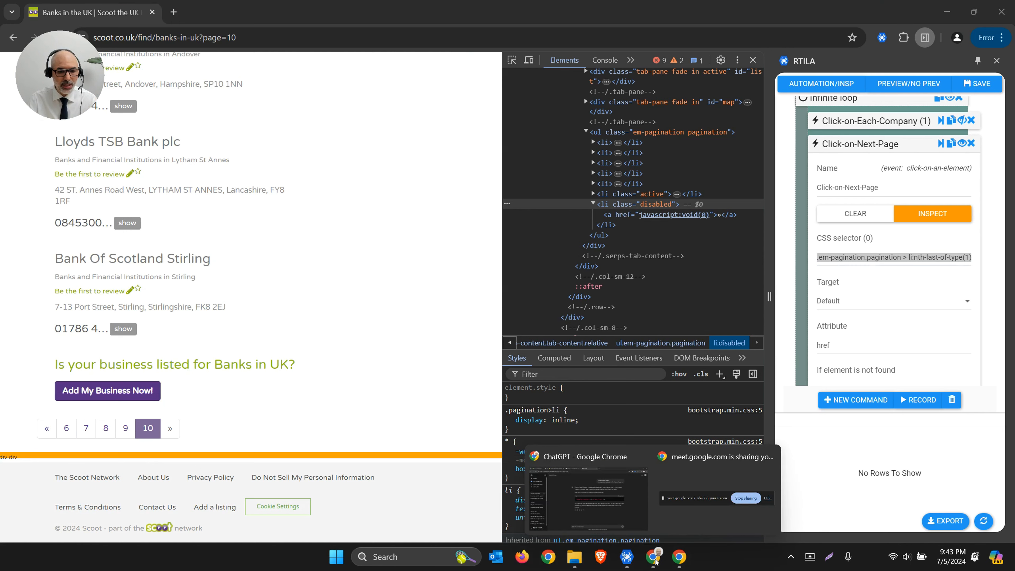
left_click(642, 532)
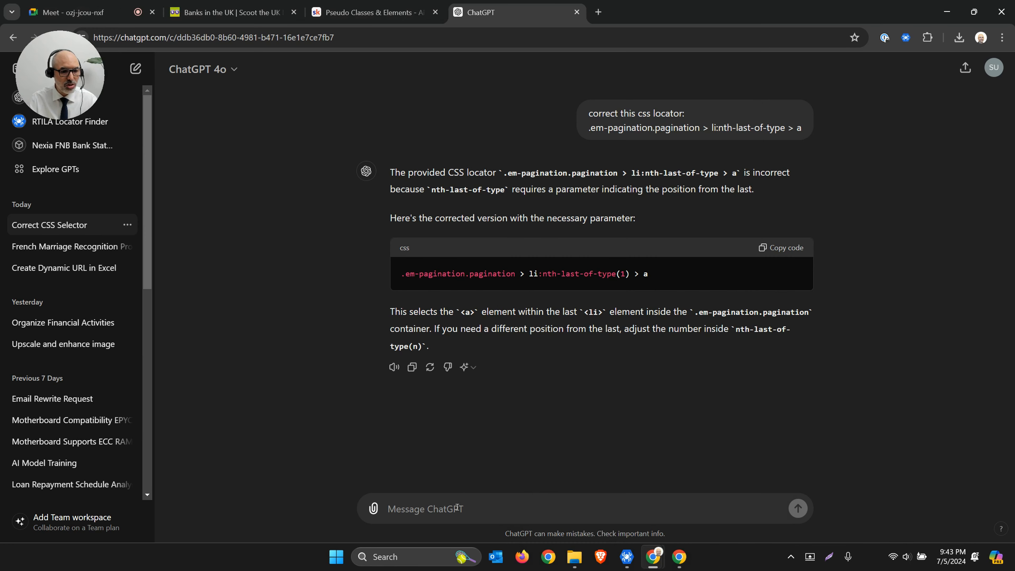
type("explain what this css locator is doing")
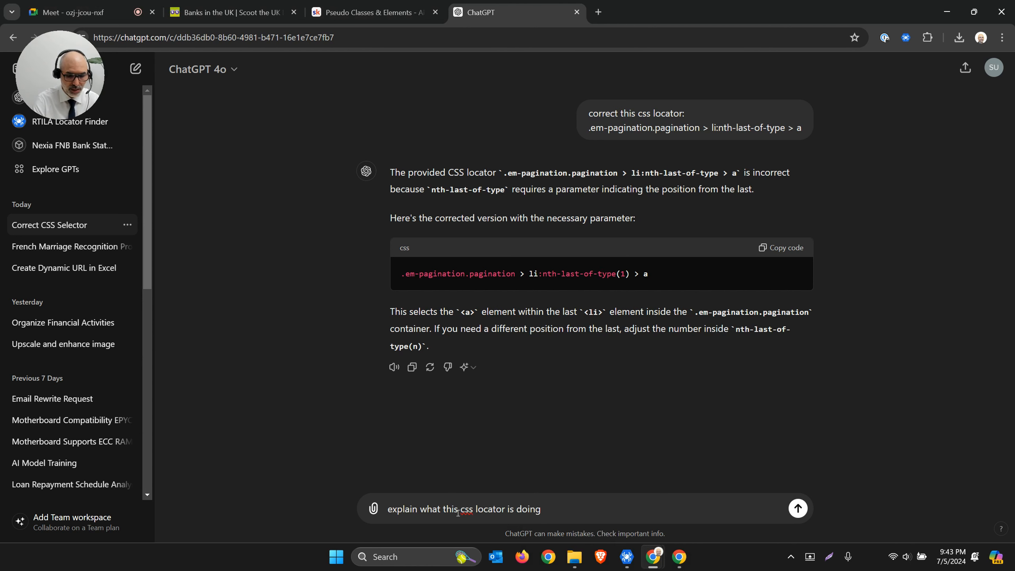
type(":")
key("shift+Return")
key("ctrl+v")
key("Return")
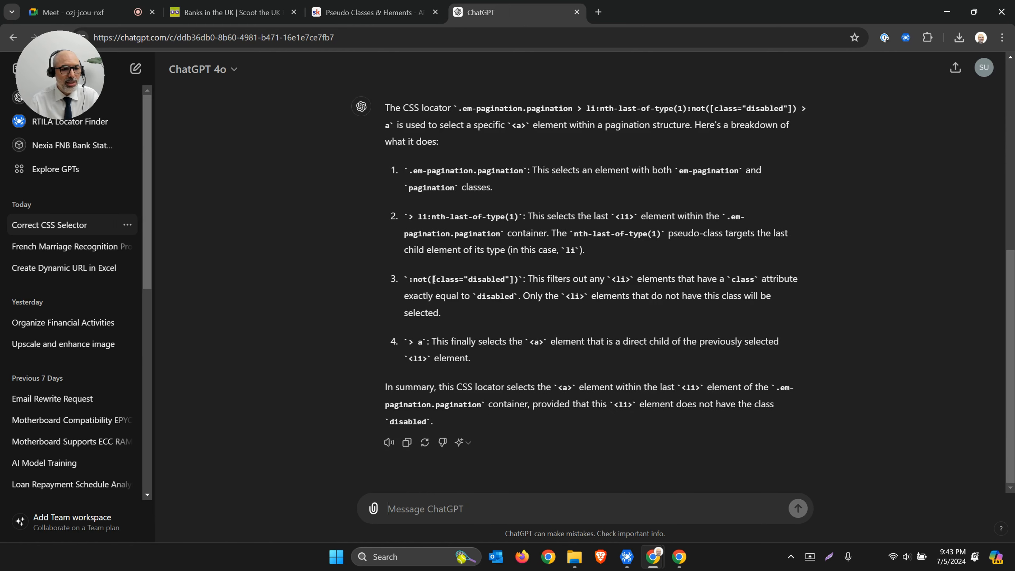
Read ChatGPT's explanation of the locator, highlighting the :not([class="disabled"]) part
left_click_drag(409, 279, 520, 277)
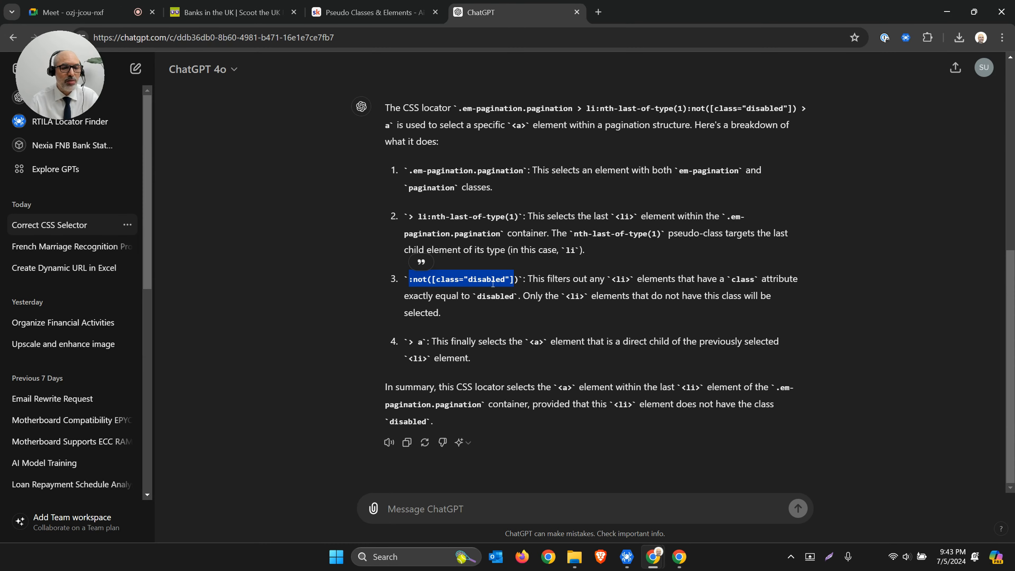
left_click(522, 283)
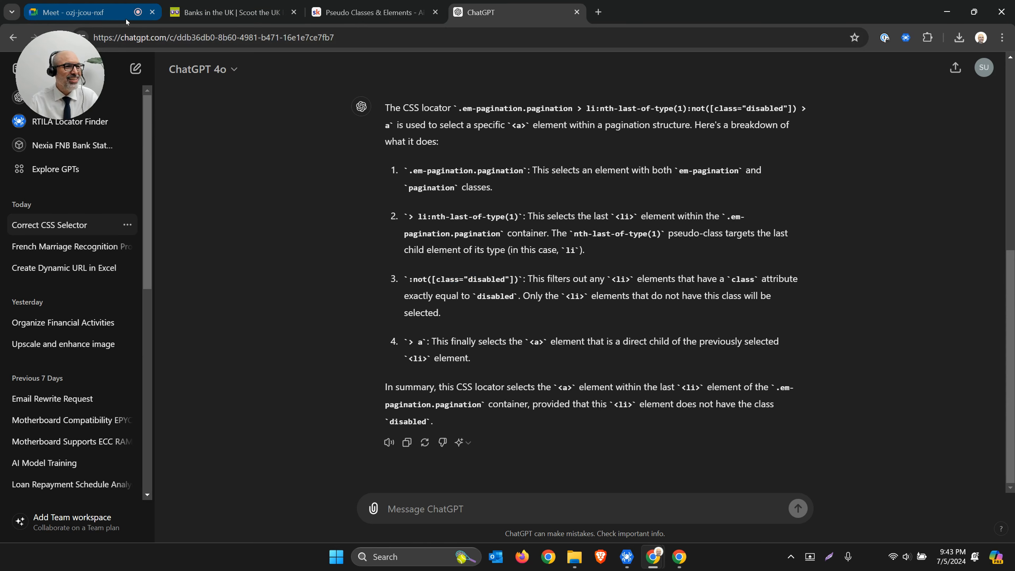
left_click(80, 12)
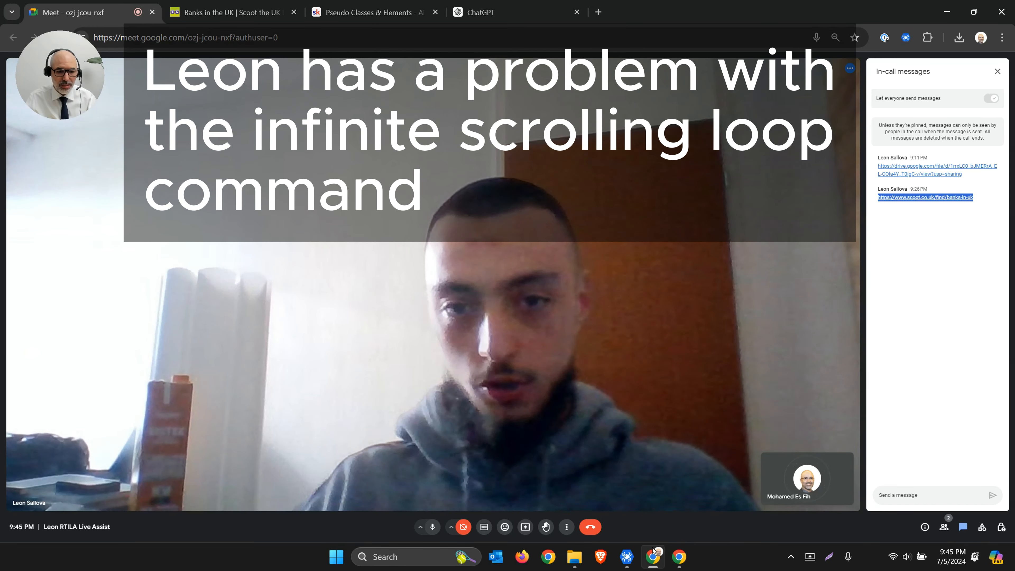
left_click(626, 557)
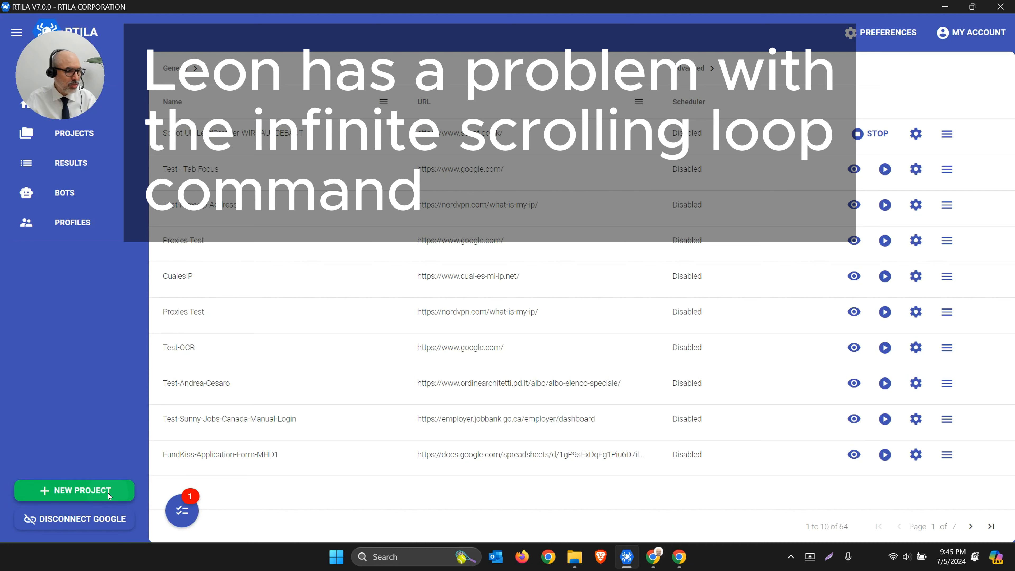
left_click(679, 557)
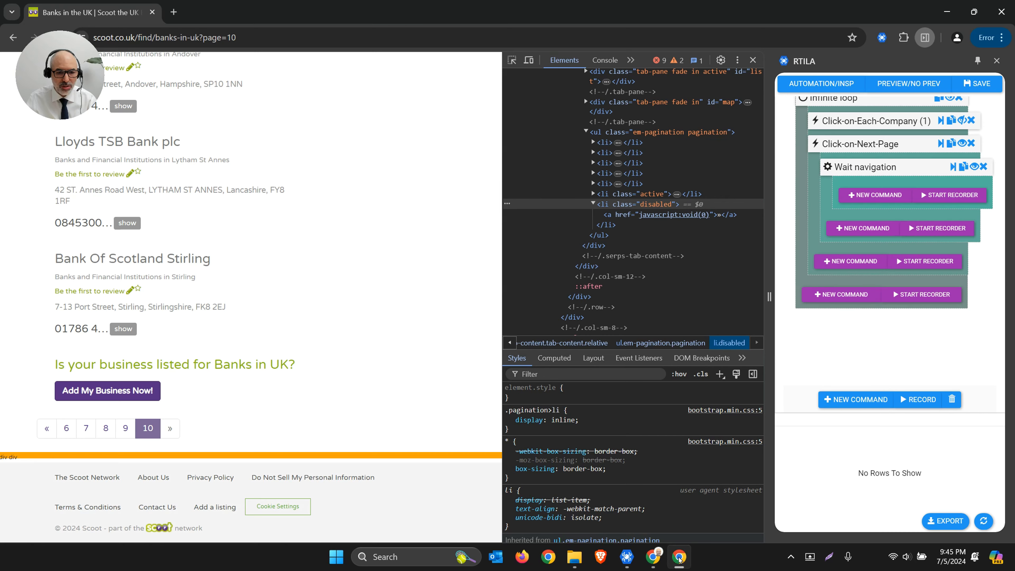
Switch to the Google Meet call and share the entire Screen 1 with the participants
left_click(653, 556)
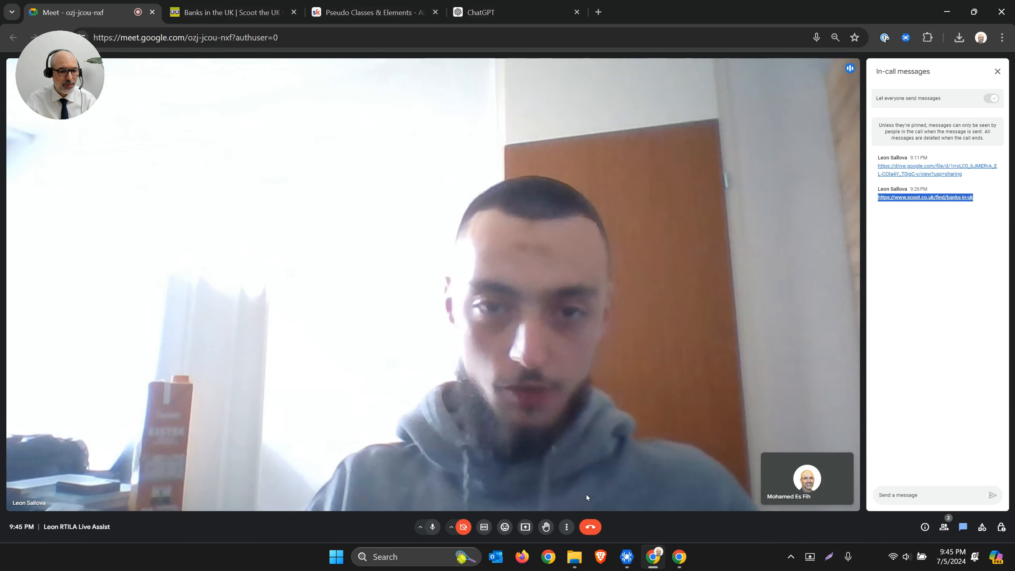
left_click(526, 526)
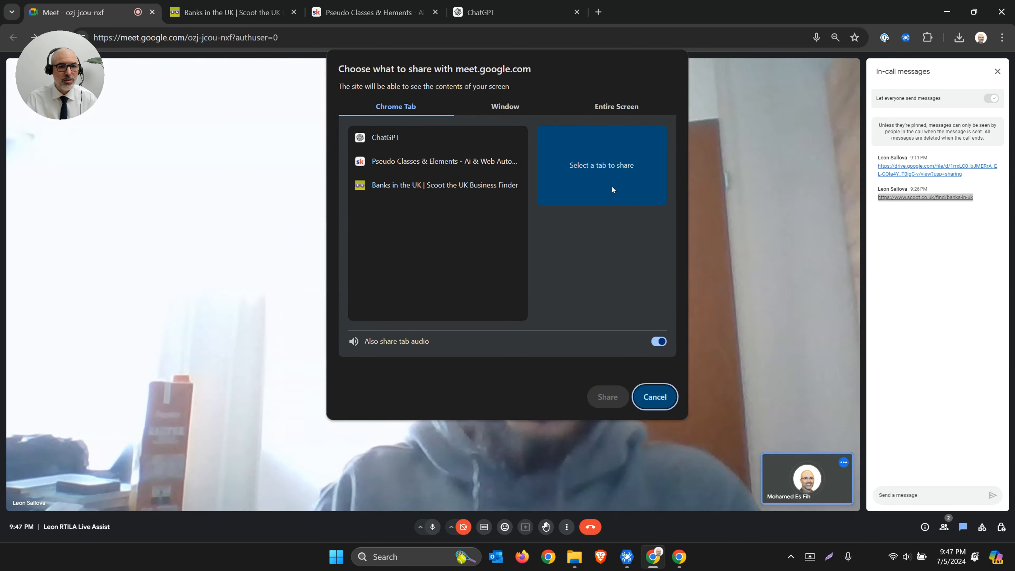
left_click(617, 106)
left_click(458, 186)
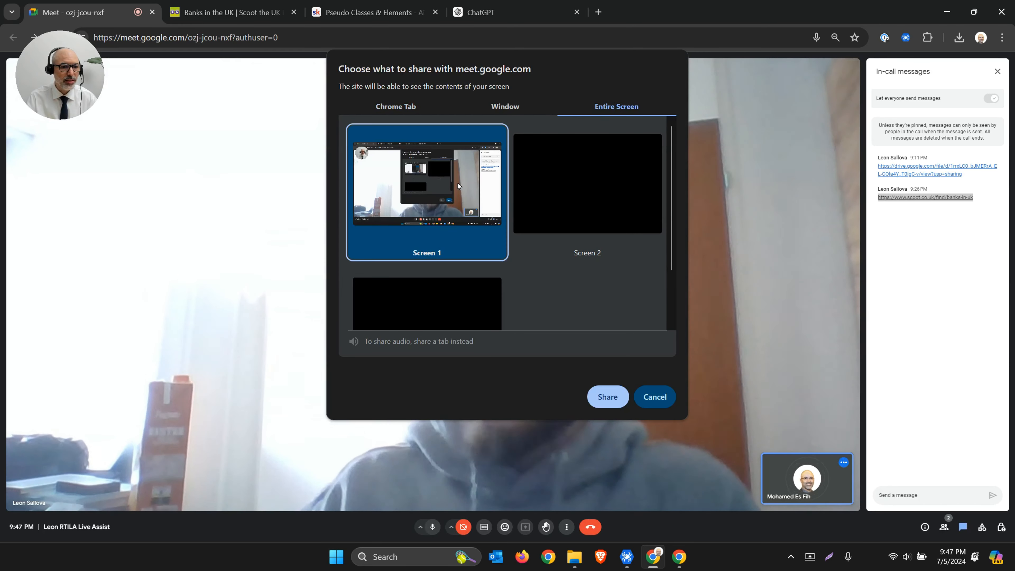
left_click(608, 397)
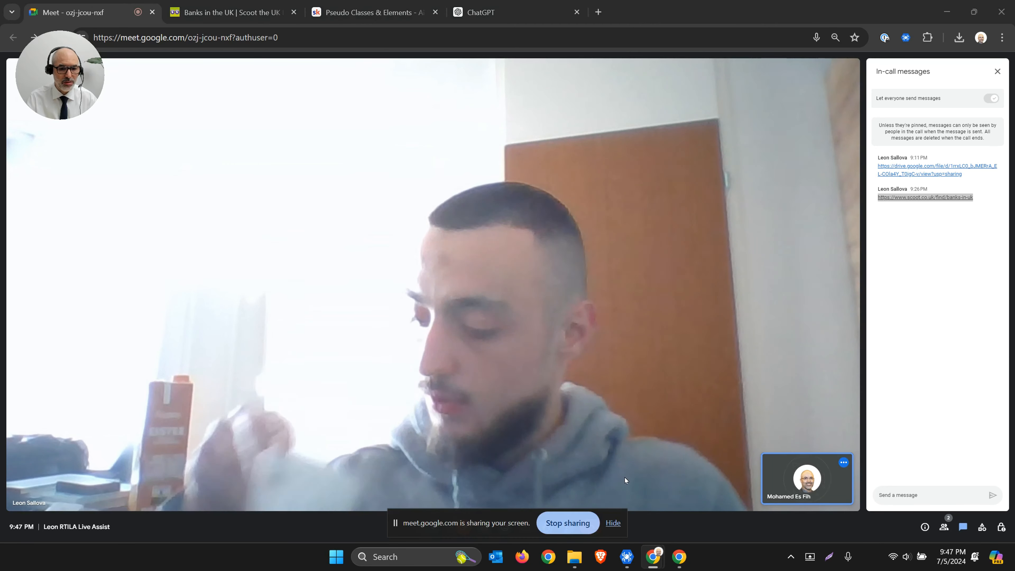
Switch to RTILA and import the GelbeSeiten LeadScraper AUFBAU project file from the Downloads > LeadScraper folder
left_click(626, 557)
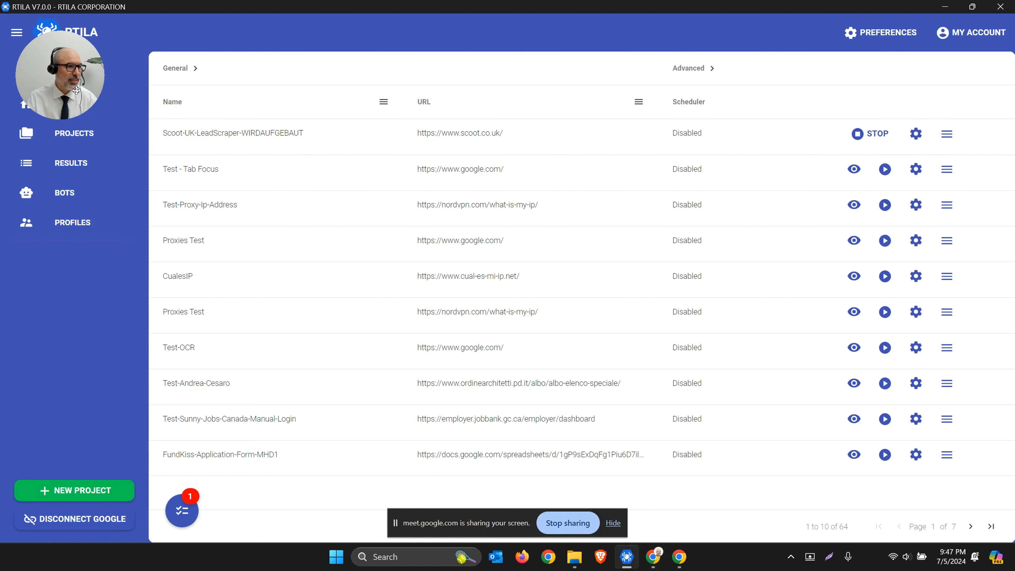
mouse_move(76, 90)
left_mouse_down()
mouse_move(118, 143)
mouse_move(77, 92)
mouse_move(80, 77)
mouse_move(98, 89)
mouse_move(70, 73)
left_mouse_up()
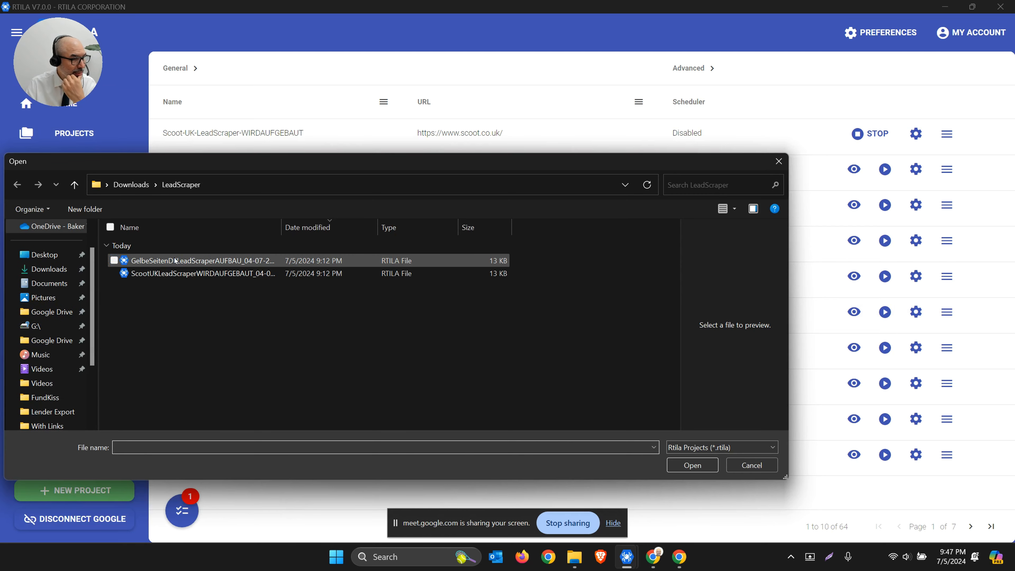
double_click(192, 261)
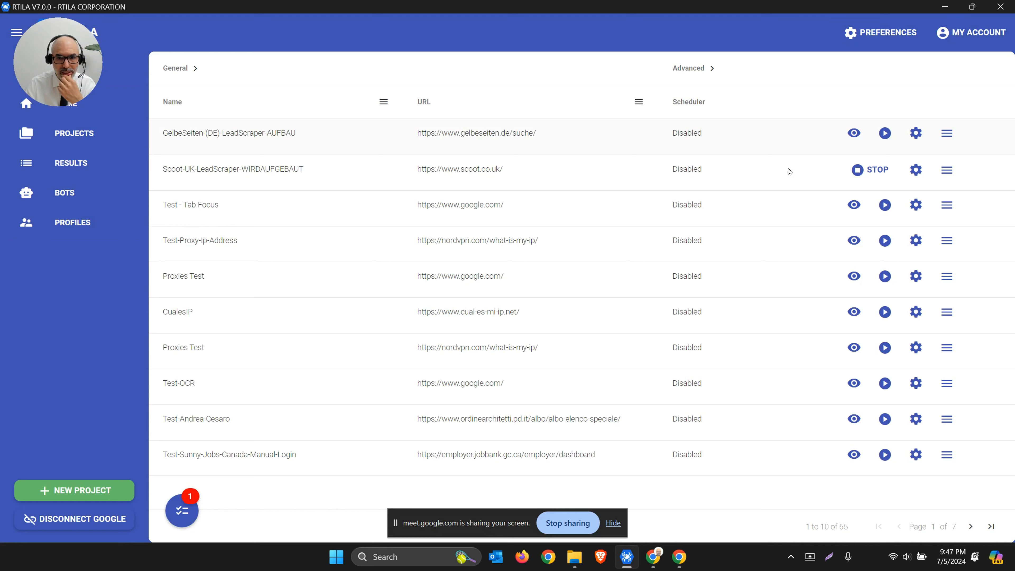
Close the Scoot scraper's browser window and open the GelbeSeiten-(DE)-LeadScraper-AUFBAU project from the RTILA project list
left_click(680, 556)
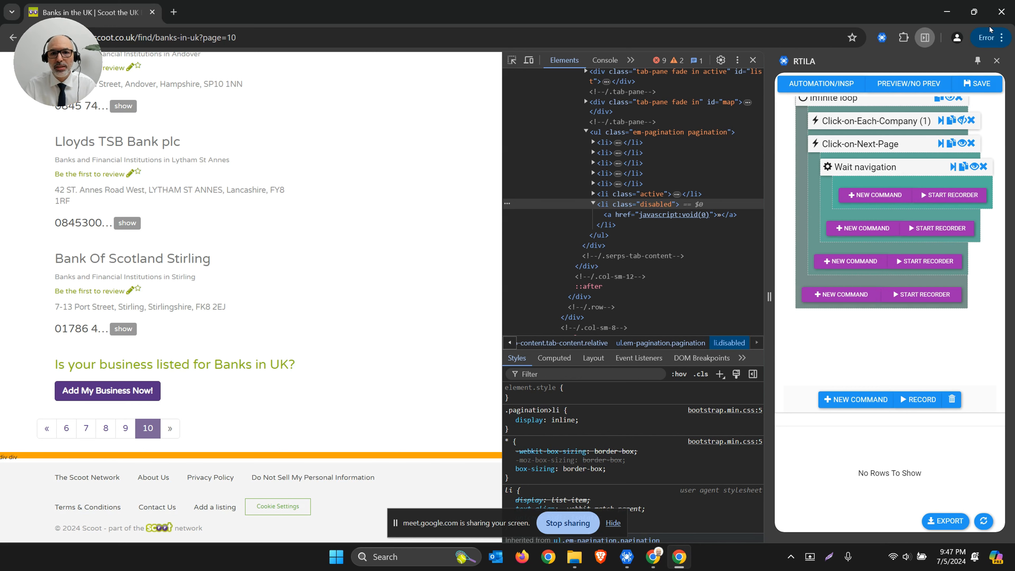
left_click(1000, 11)
left_click(859, 135)
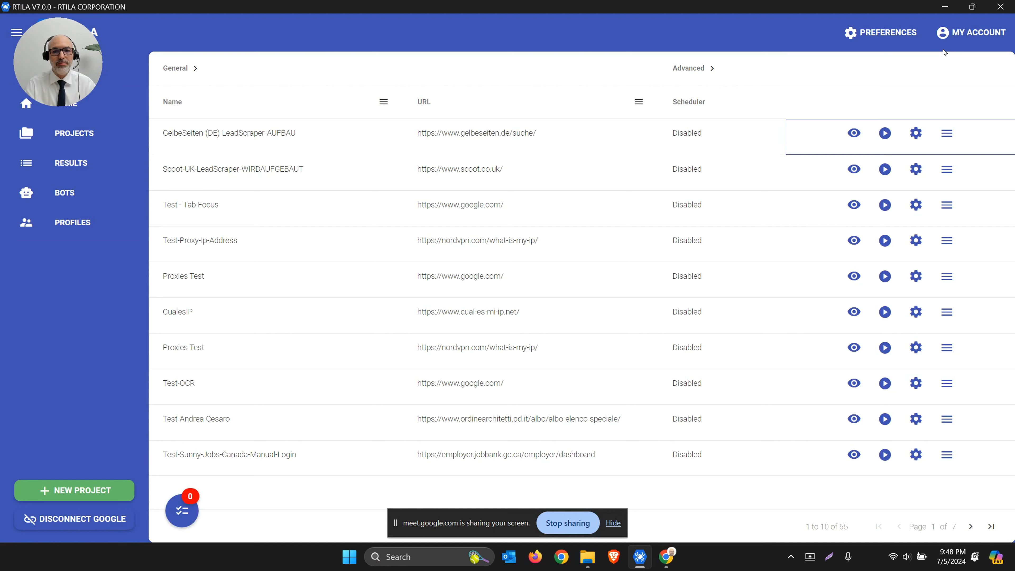
Hide the screen-sharing notice and, in the project's Chrome window, save the Gelbe Seiten cookie consent with only Essentiell enabled
left_click(619, 525)
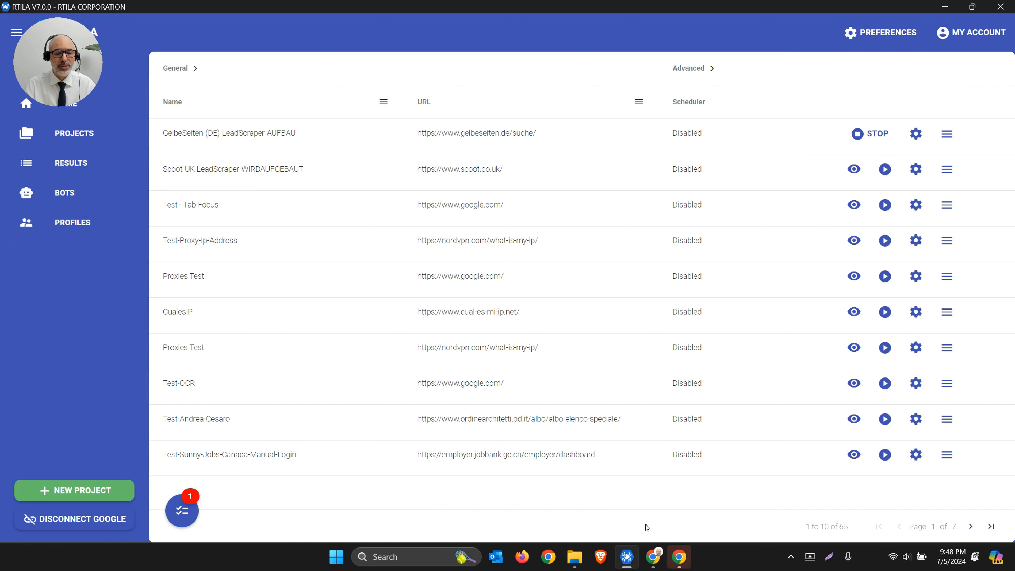
left_click(675, 556)
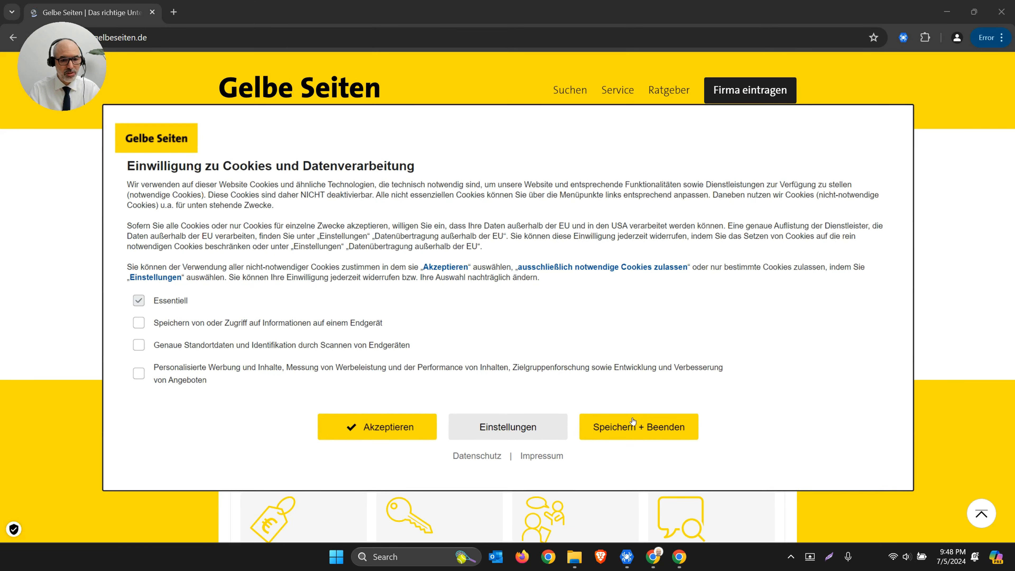
left_click(633, 426)
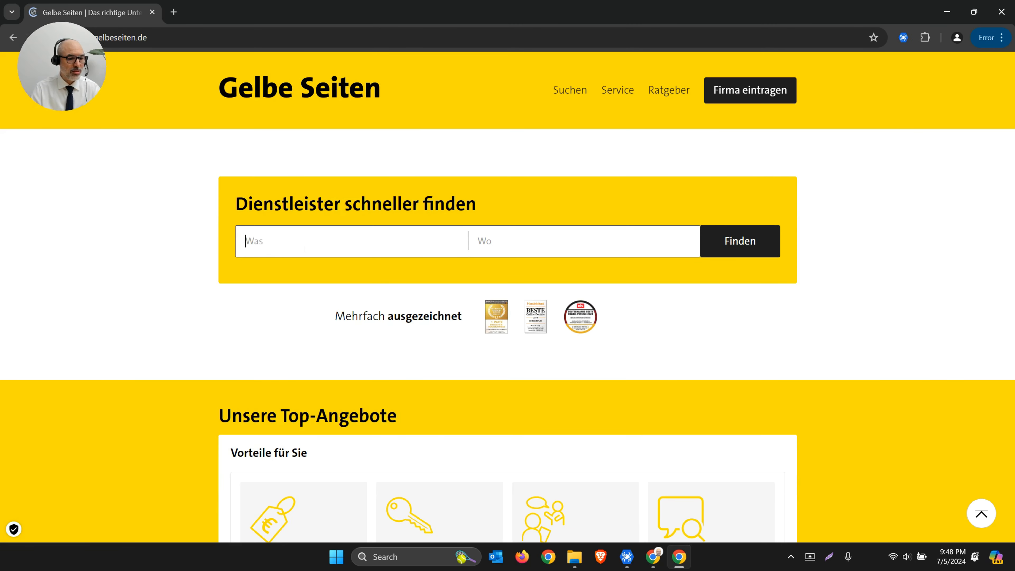
Search Gelbe Seiten for "recruiting" with the location left empty
left_click(305, 249)
type("re")
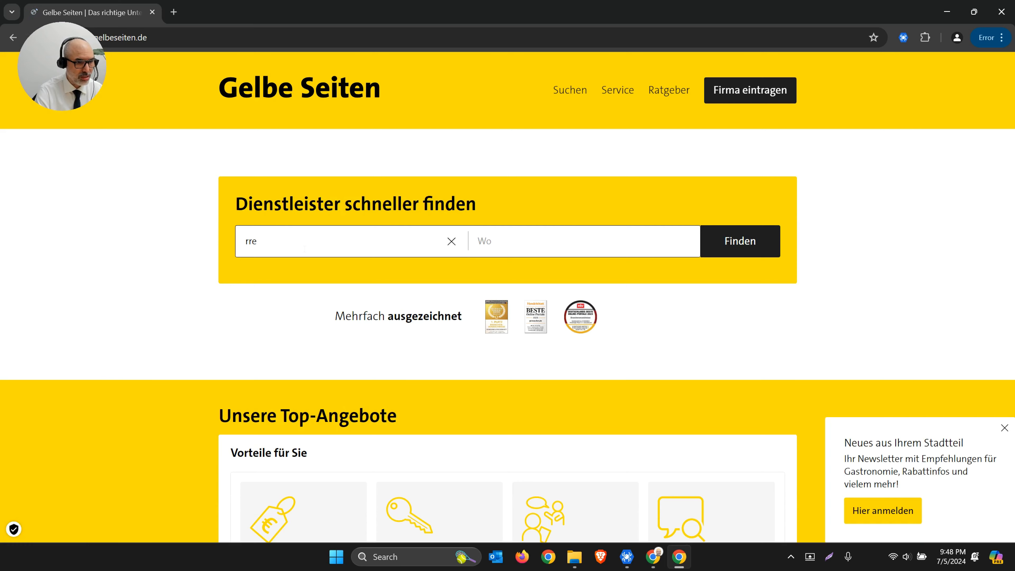
key("BackSpace")
key("BackSpace")
key("BackSpace")
type("recru")
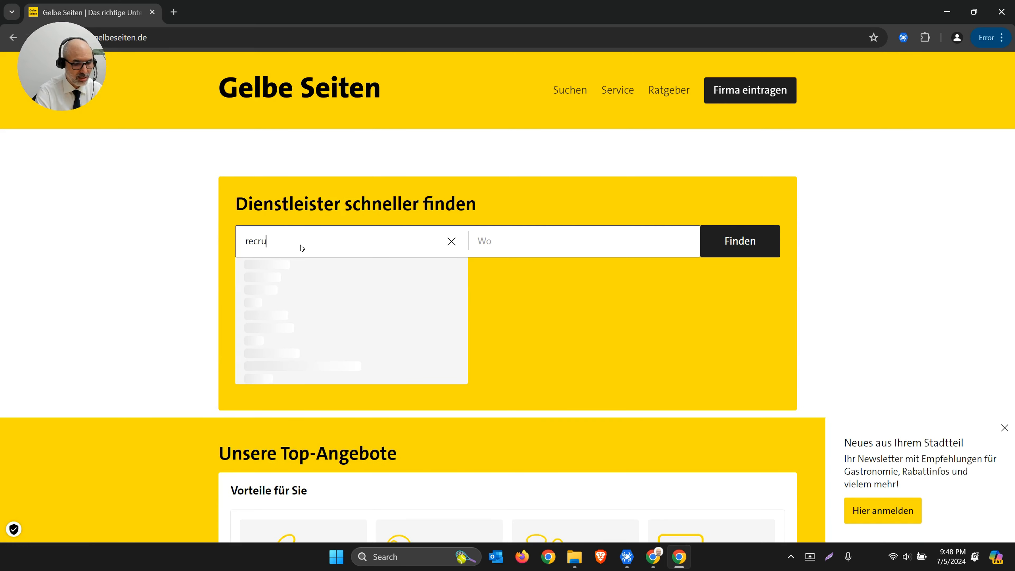
type("itingh")
key("BackSpace")
key("Return")
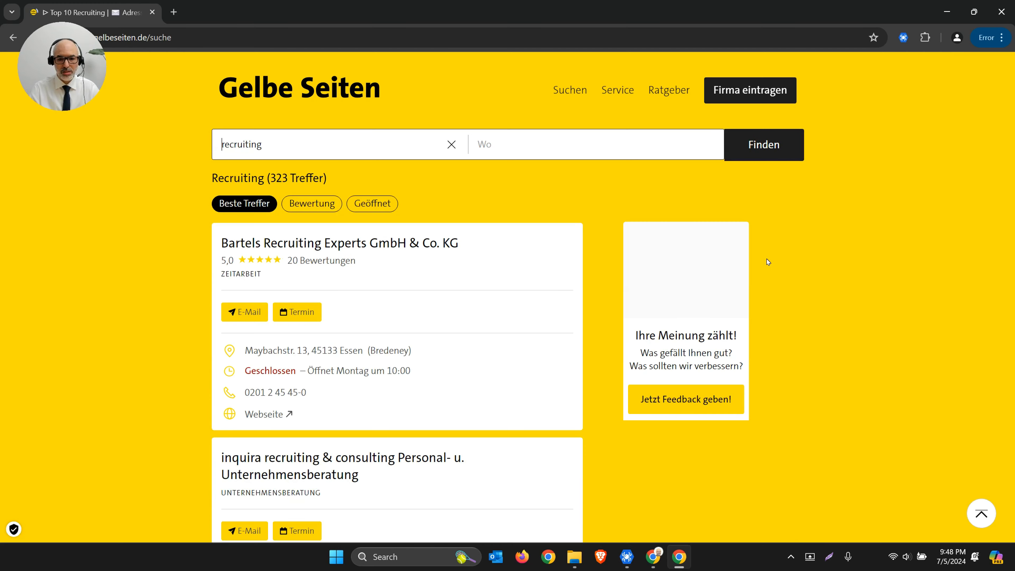
Open the RTILA extension beside the results, check the Branchen suche subcommands, and expand those of Alle Leads Finden
left_click(901, 39)
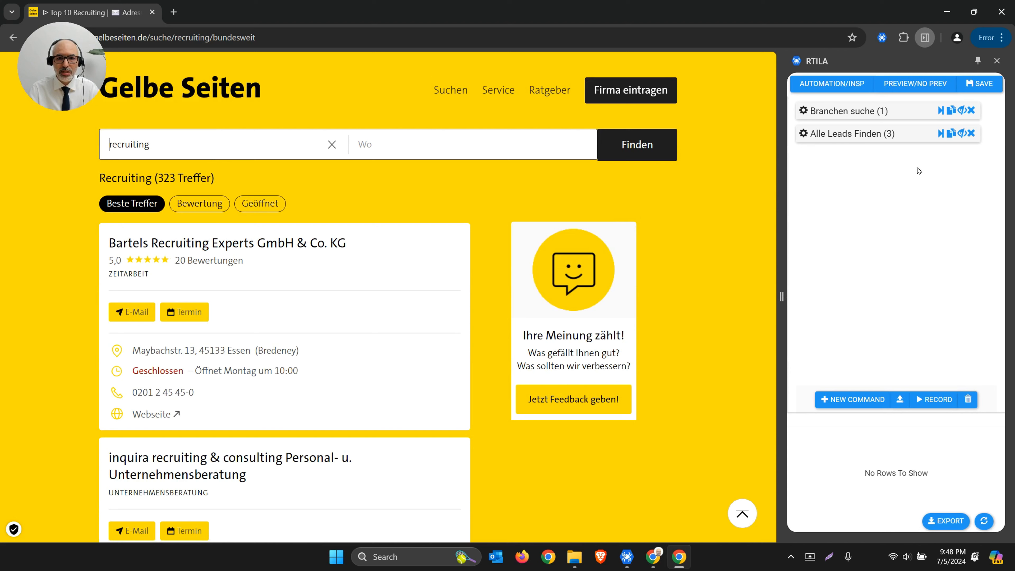
left_click(960, 116)
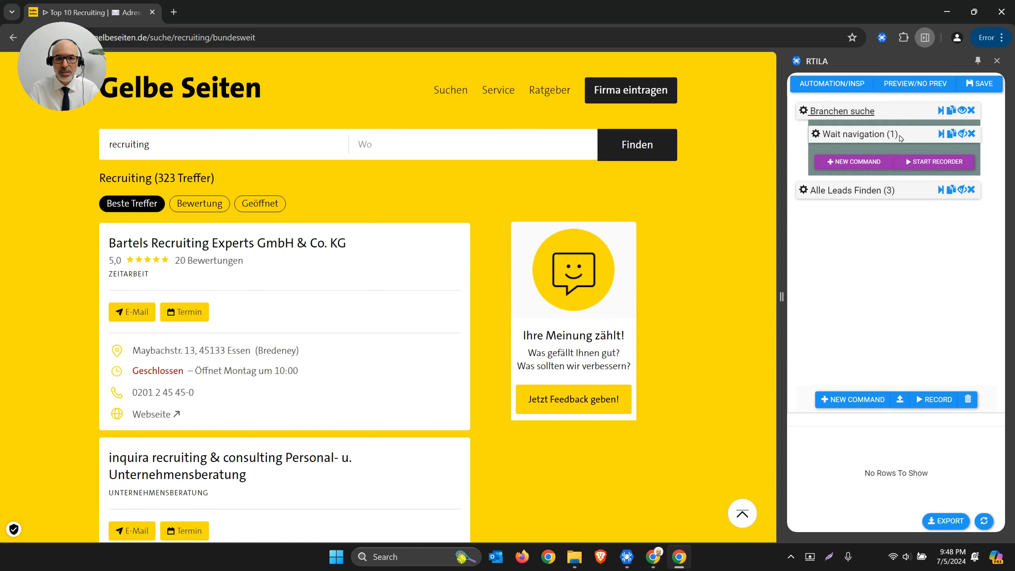
left_click(962, 111)
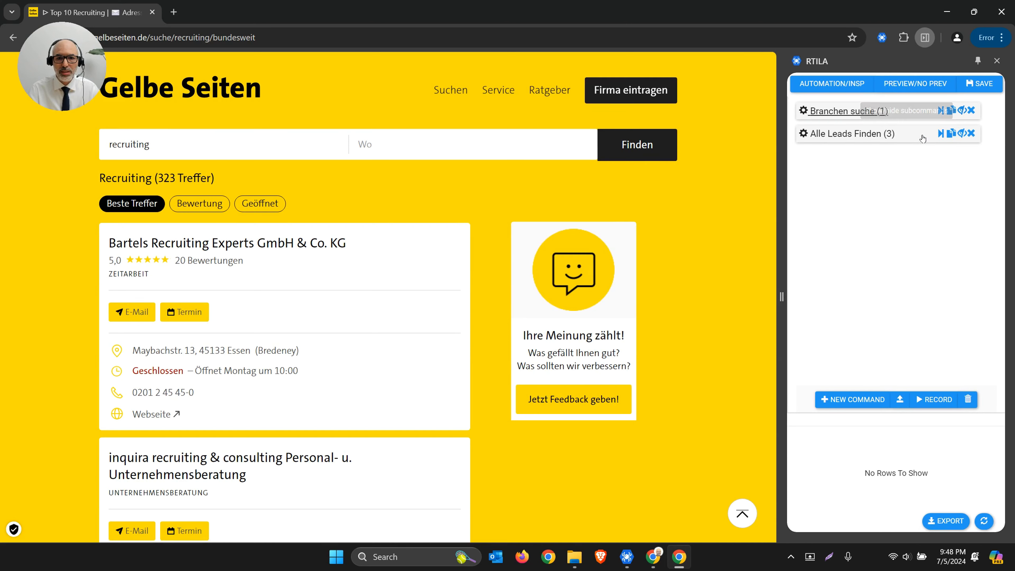
left_click(961, 134)
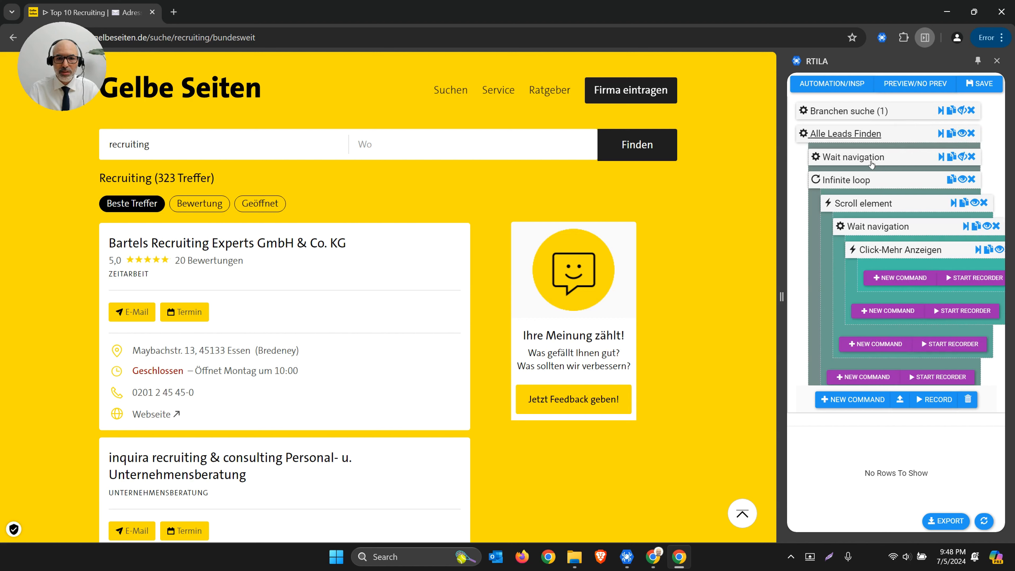
Examine the settings of the Infinite loop command and of the Scroll element command nested in it
left_click(864, 181)
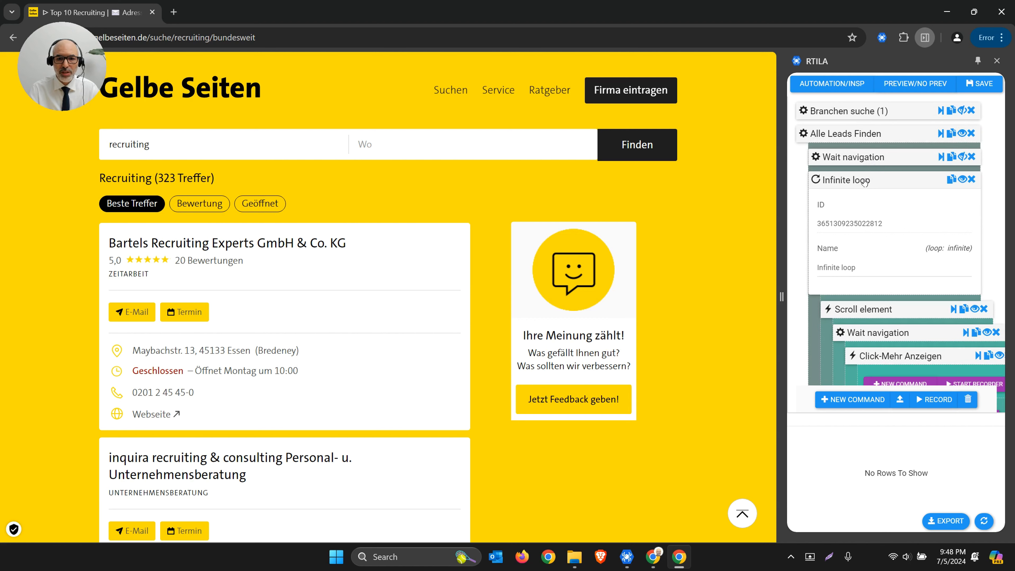
left_click(864, 181)
left_click(869, 204)
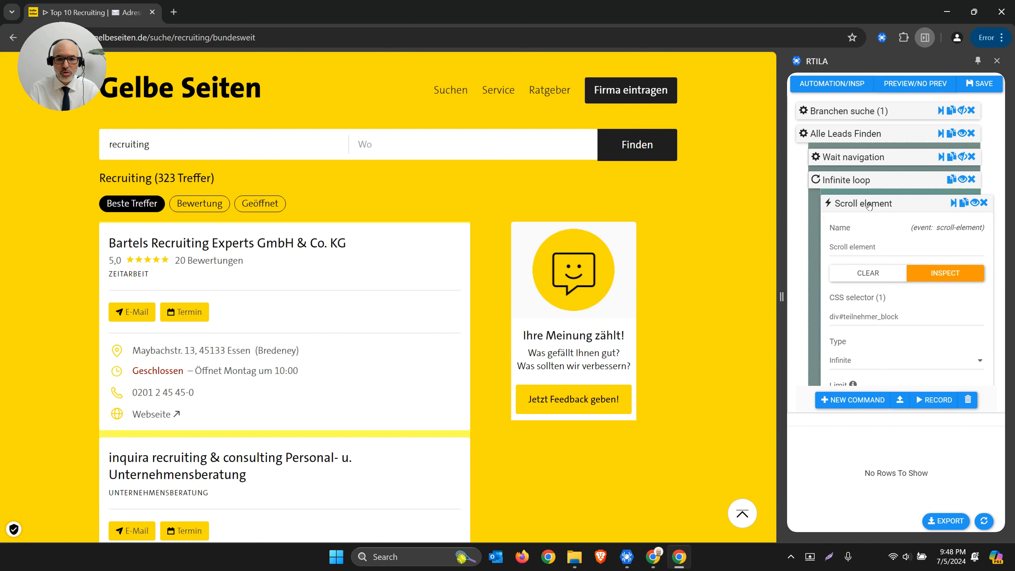
scroll(869, 204, "down", 1)
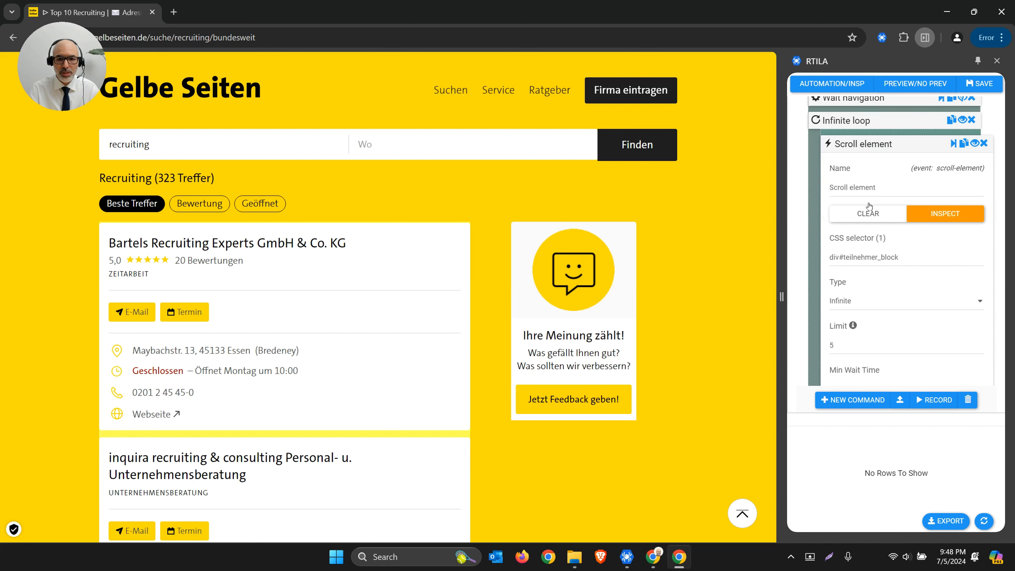
left_click(867, 148)
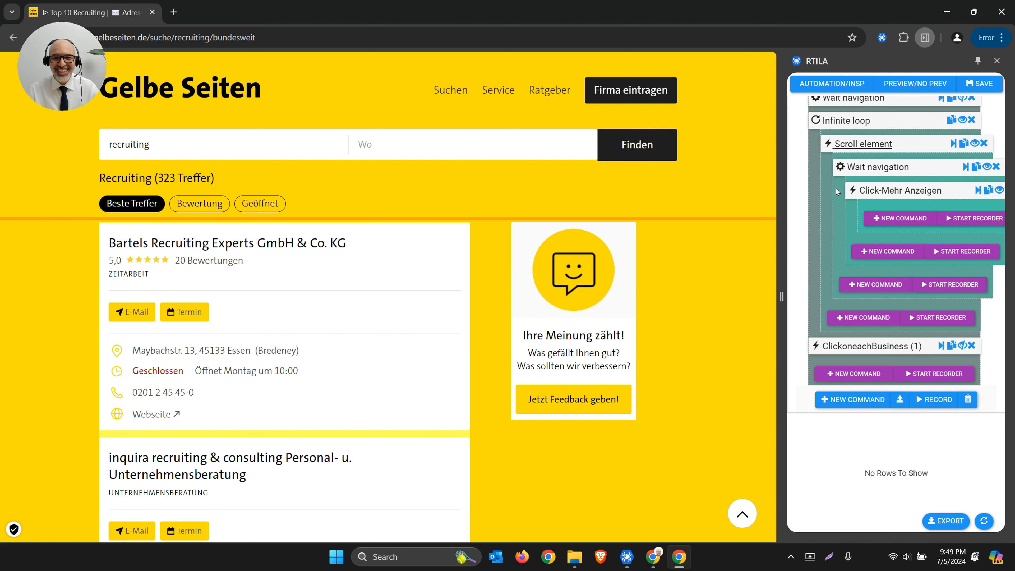
left_click(860, 148)
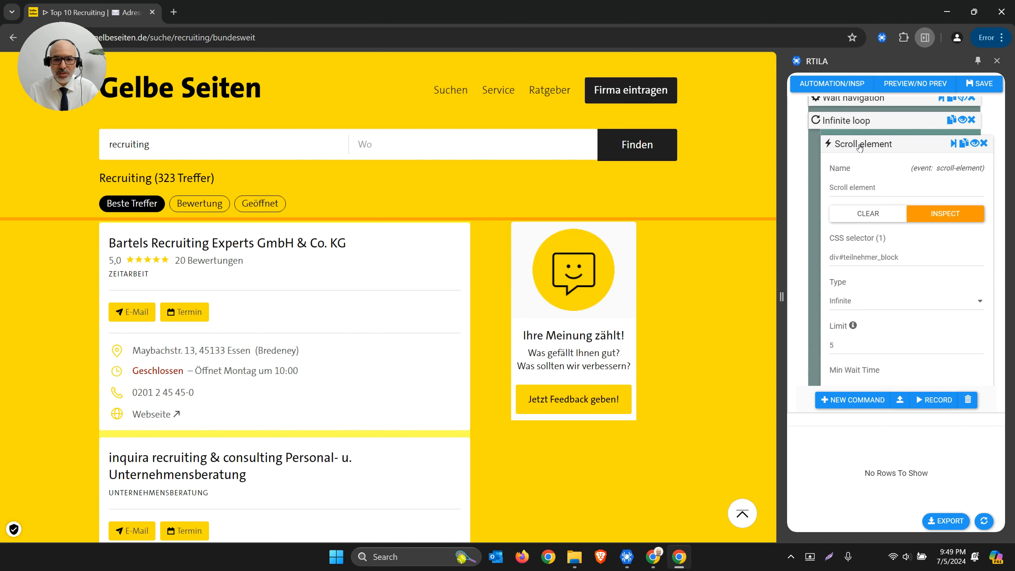
Clear and re-paste the Scroll element's CSS selector div#teilnehmer_block twice to check which page element it matches
triple_click(870, 257)
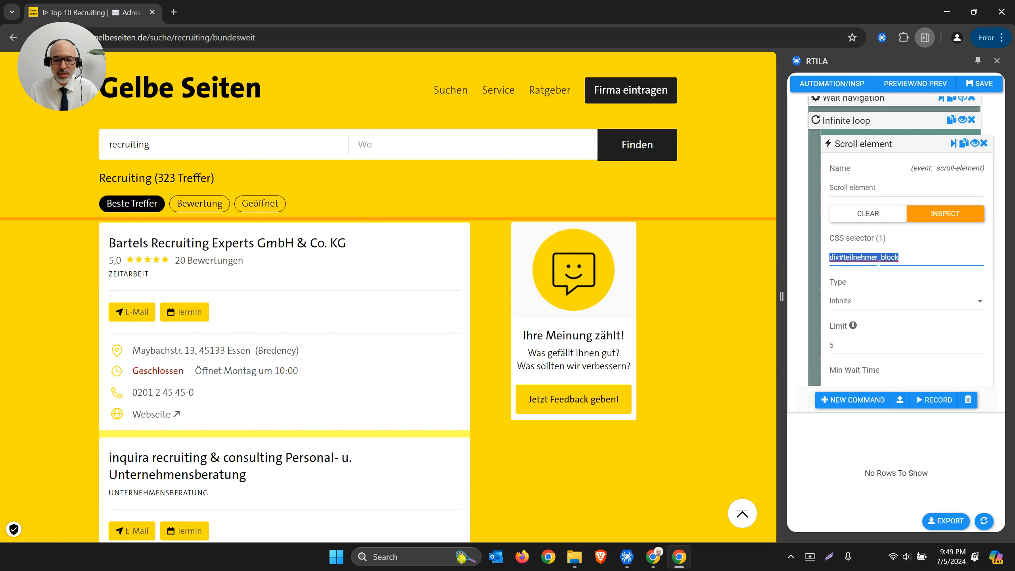
left_click(881, 257)
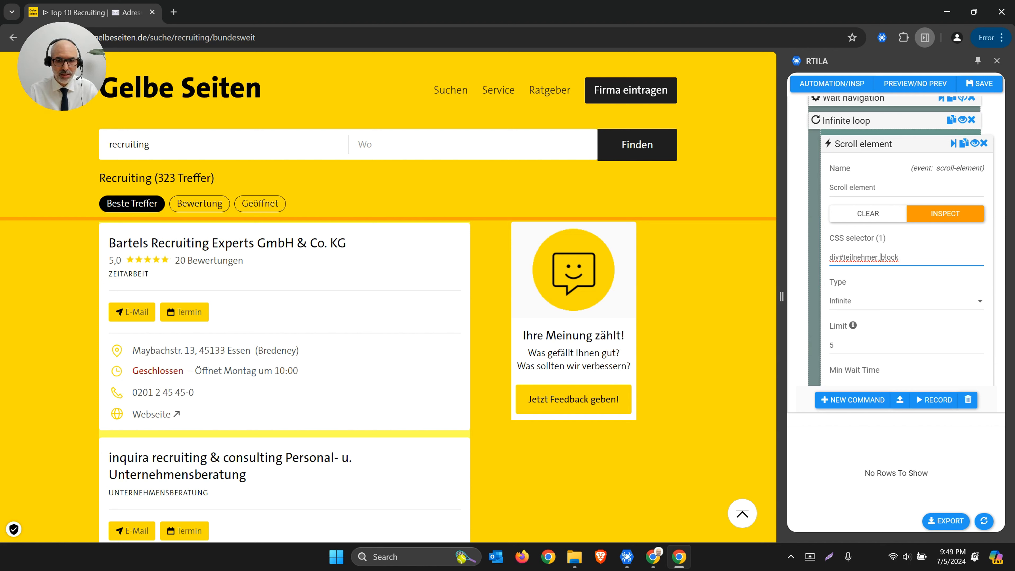
triple_click(882, 257)
key("ctrl+c")
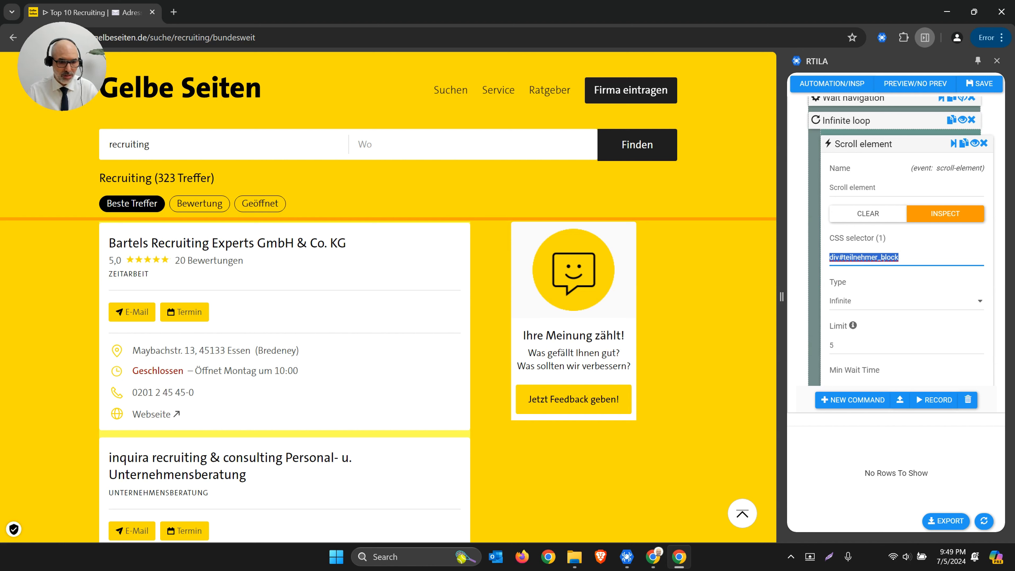
key("BackSpace")
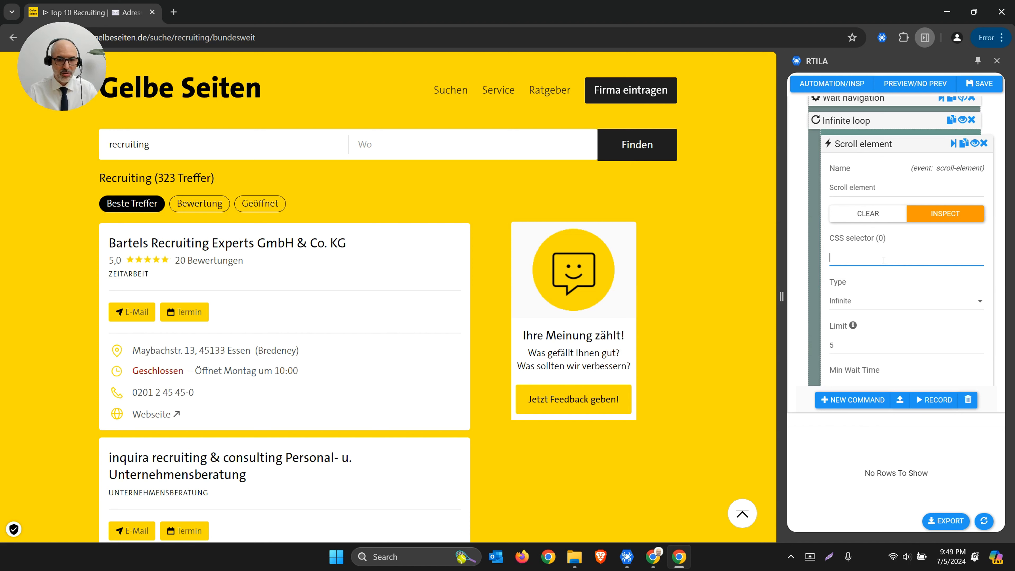
key("ctrl+v")
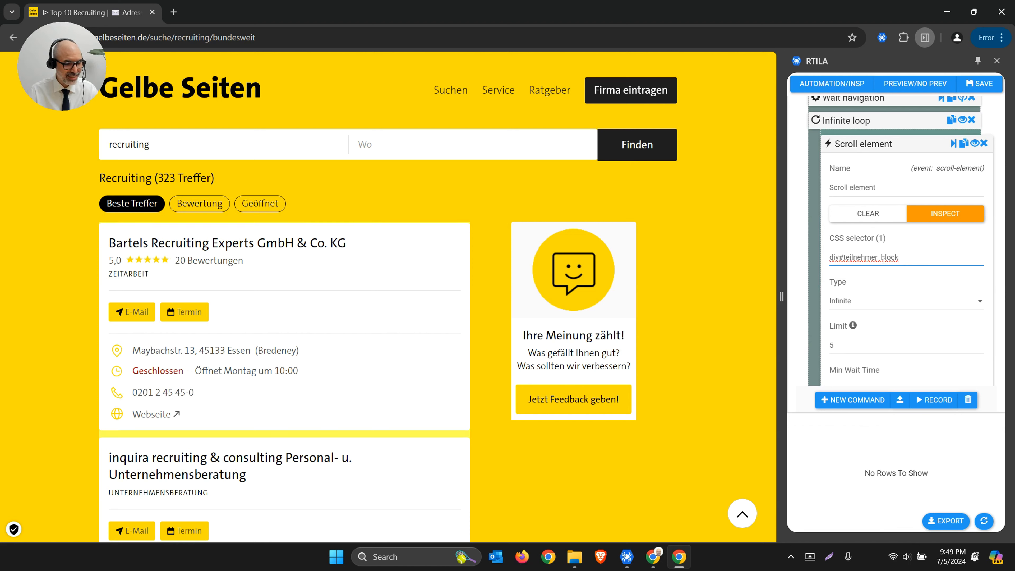
left_click_drag(899, 257, 828, 257)
key("ctrl+c")
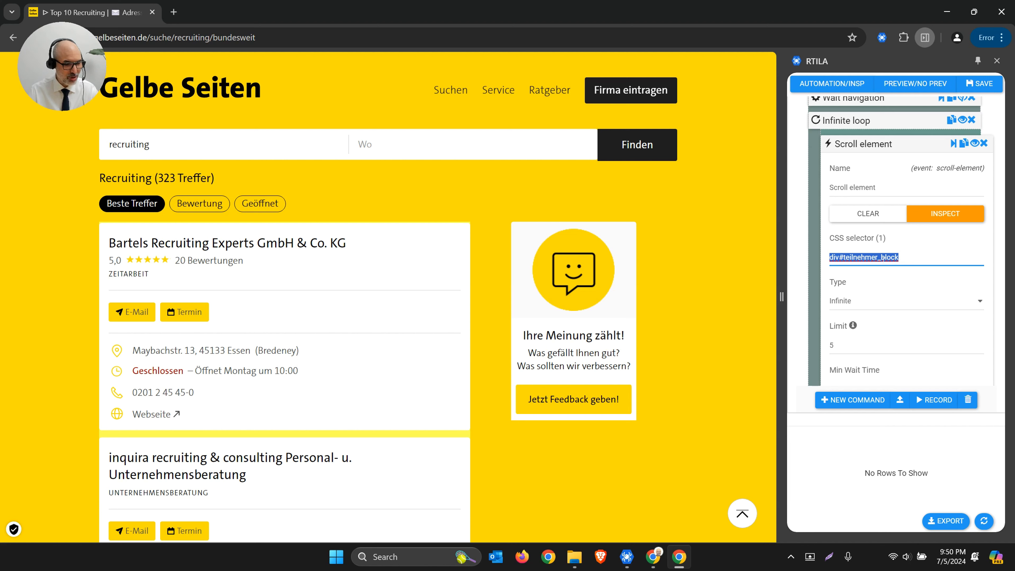
key("BackSpace")
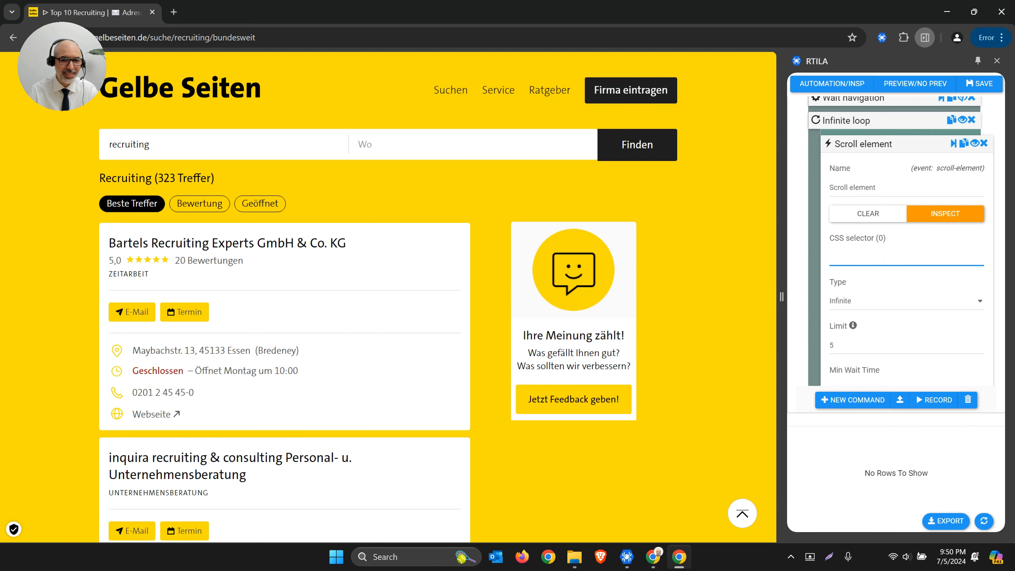
key("ctrl+v")
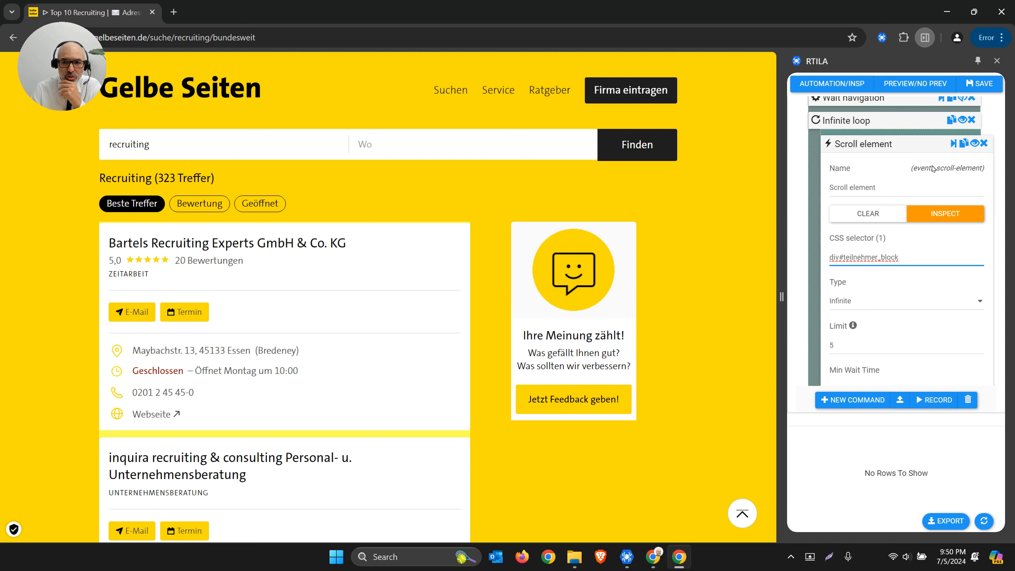
Run the Scroll element command by itself and watch how the results page scrolls
left_click(955, 144)
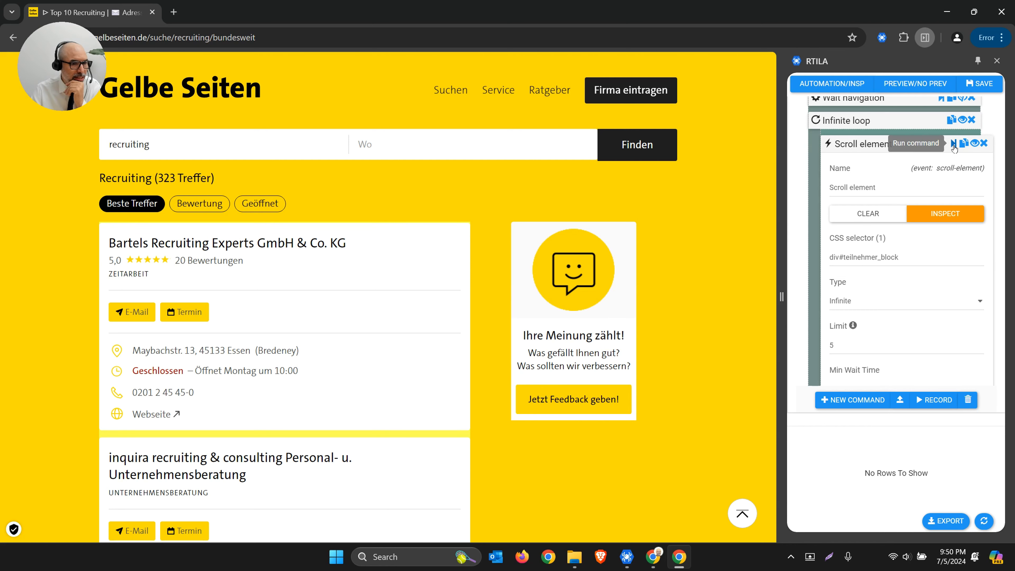
scroll(492, 357, "down", 1)
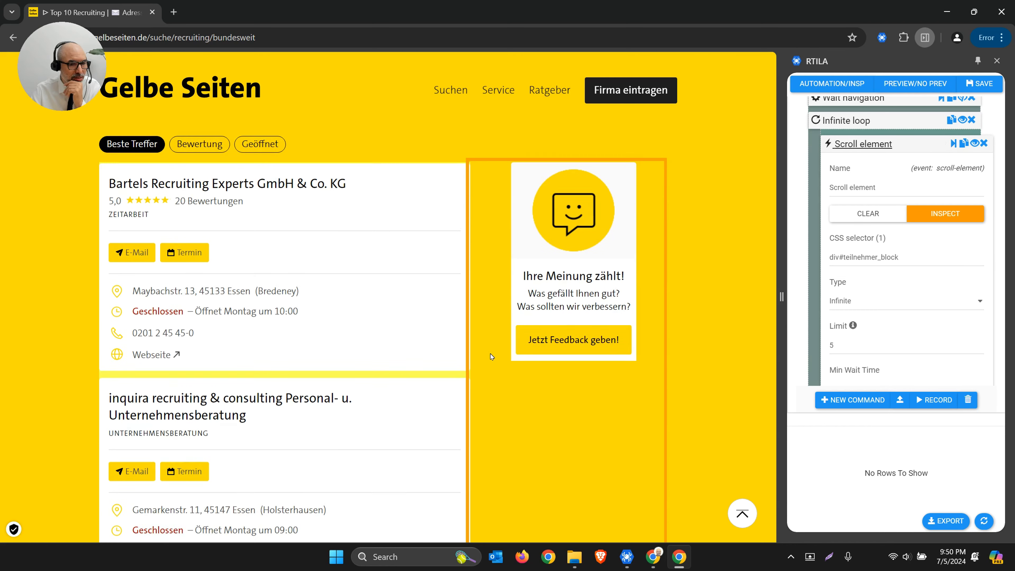
scroll(492, 357, "down", 2)
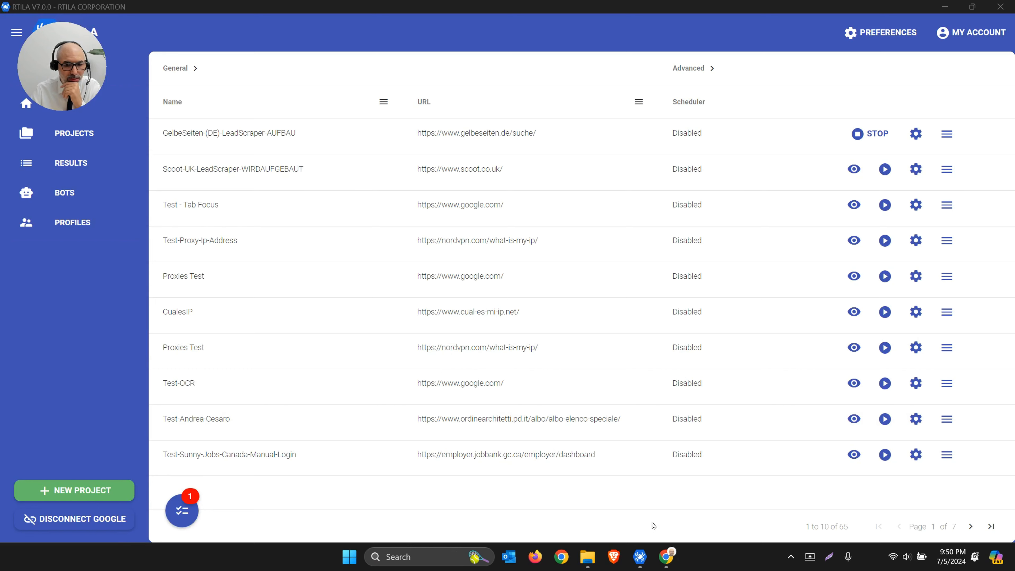
Return to RTILA and try to stop the running GelbeSeiten-(DE)-LeadScraper-AUFBAU project, confirming the request both times
mouse_move(675, 557)
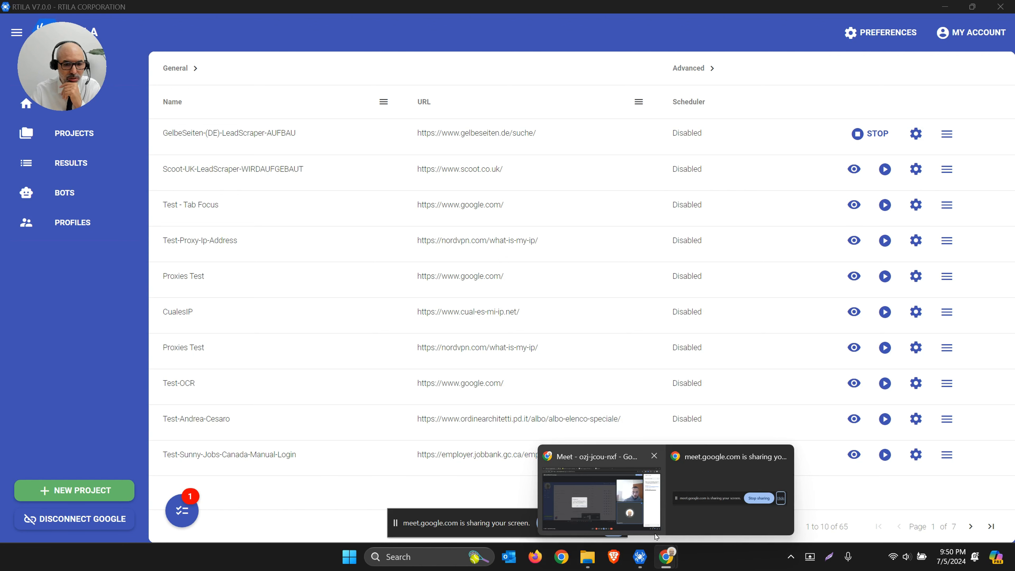
left_click(641, 556)
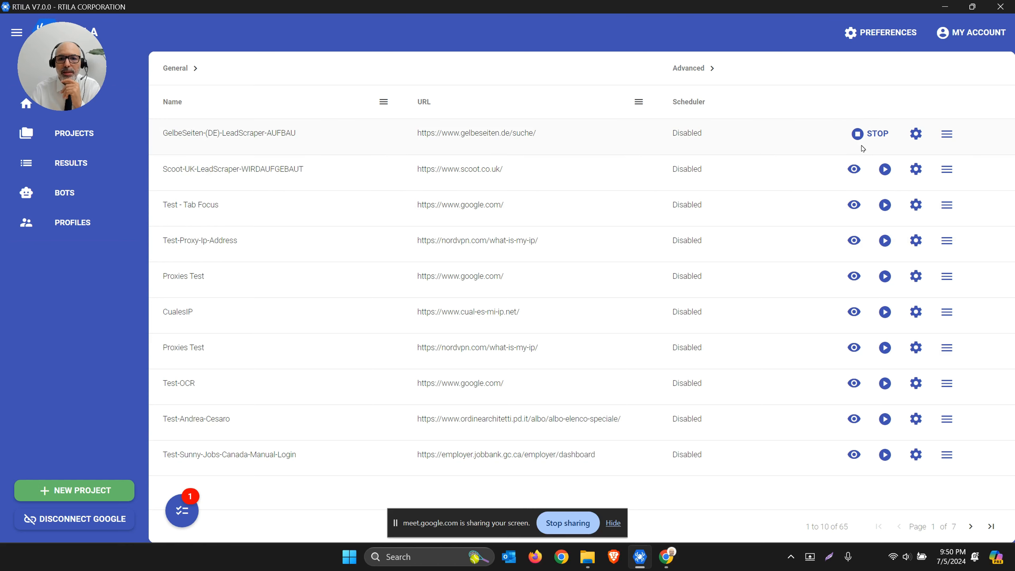
left_click(868, 133)
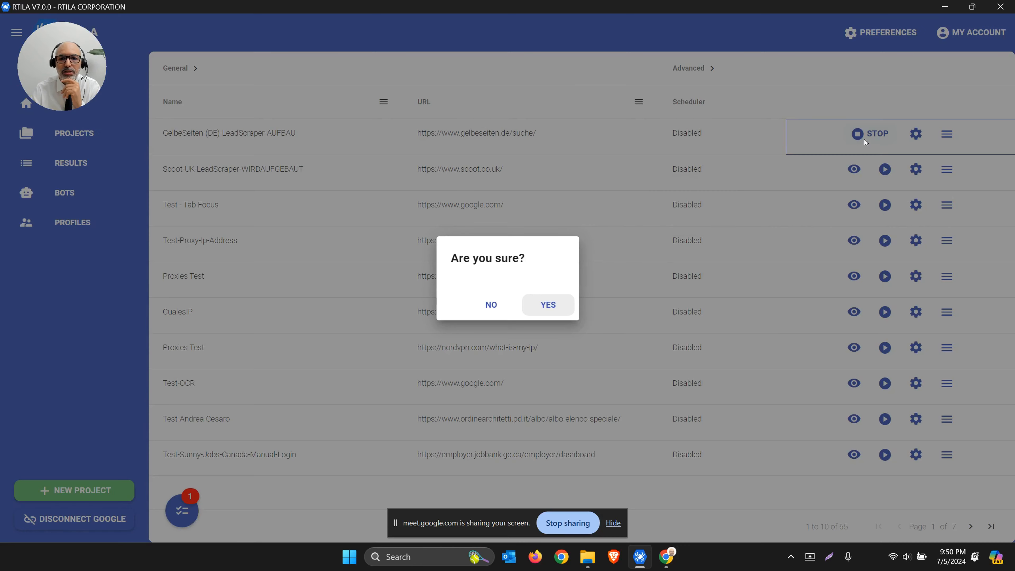
left_click(553, 309)
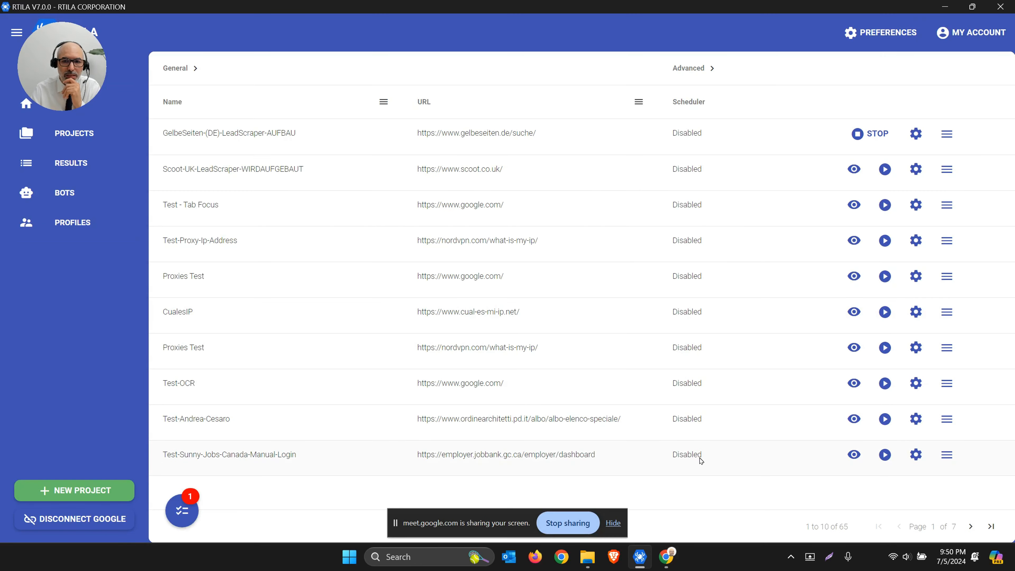
left_click(869, 133)
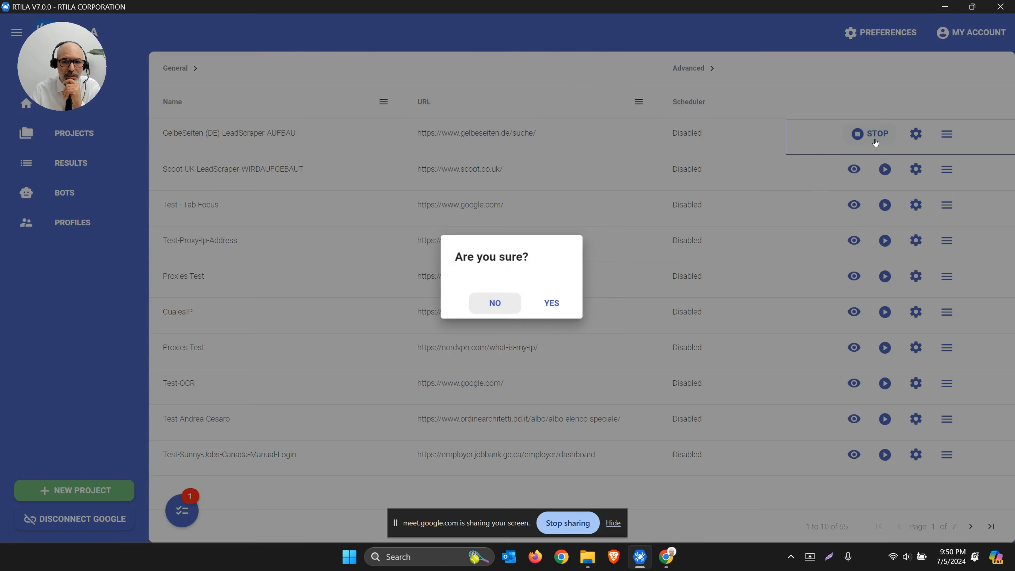
left_click(543, 306)
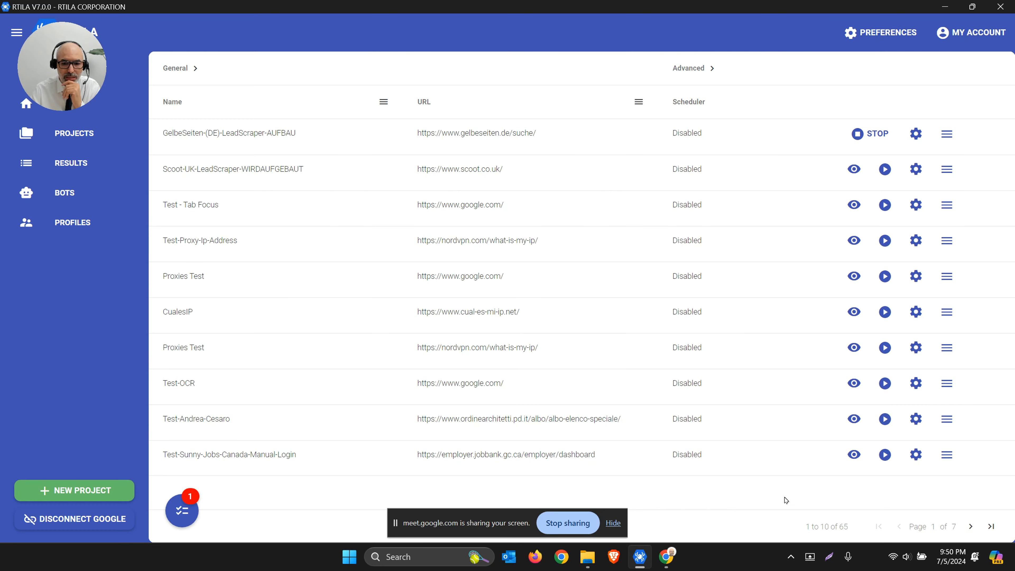
Quit RTILA completely from its background process, confirm the exit, and relaunch the application
left_click(790, 556)
right_click(839, 497)
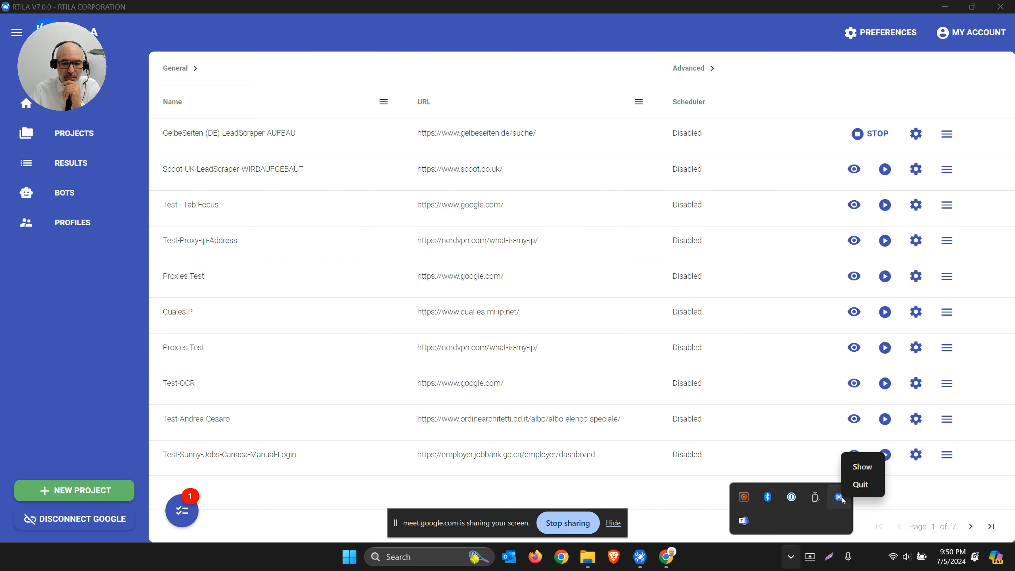
left_click(864, 486)
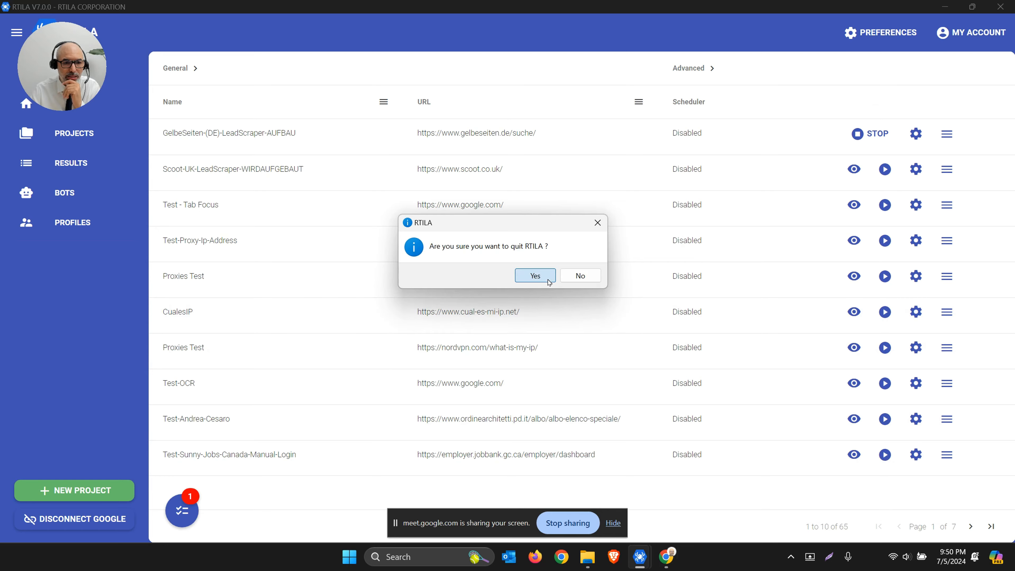
left_click(535, 275)
left_click(642, 559)
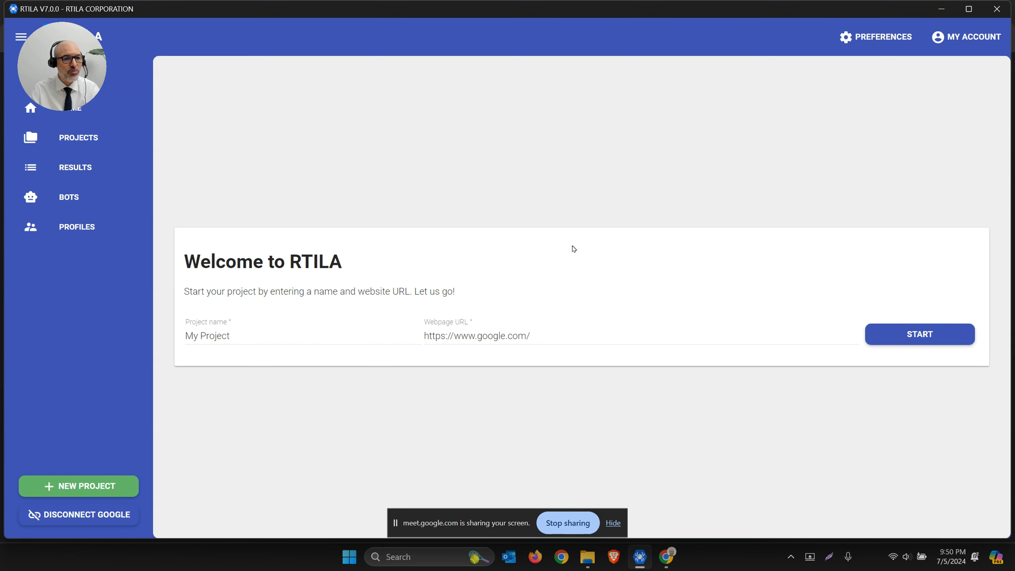
Open the GelbeSeiten-(DE)-LeadScraper-AUFBAU project from the project list in its inspection browser
left_click(93, 143)
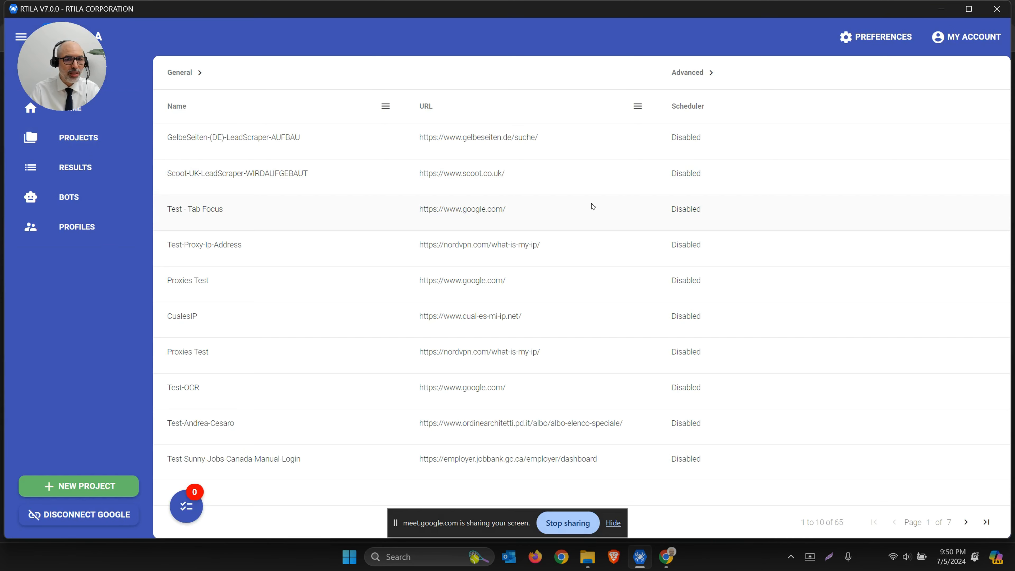
left_click(854, 141)
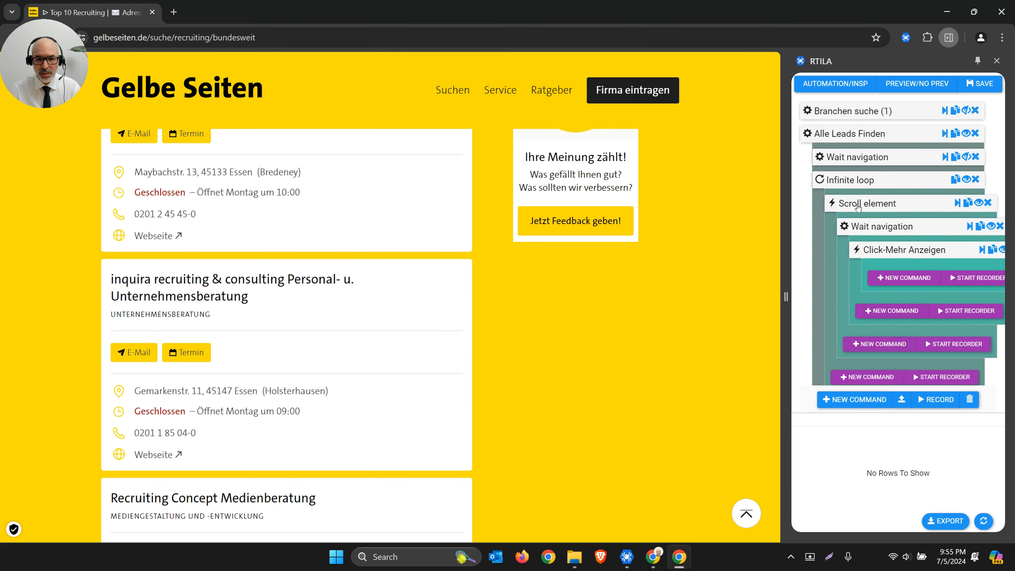
Review the Scroll element command's CSS selector, type, limit, wait times and not-found behaviour
left_click(868, 203)
scroll(864, 266, "down", 2)
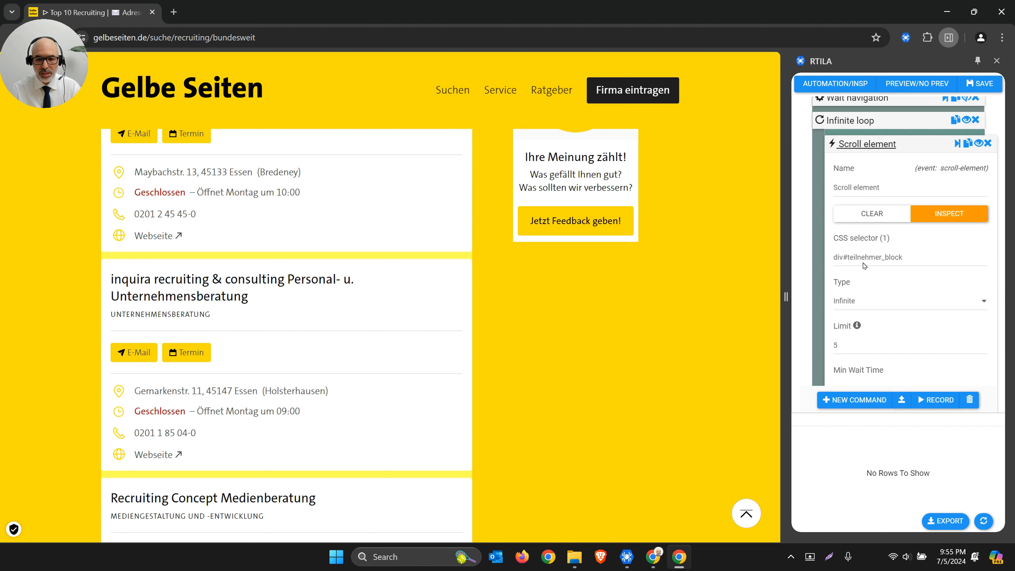
scroll(868, 266, "down", 2)
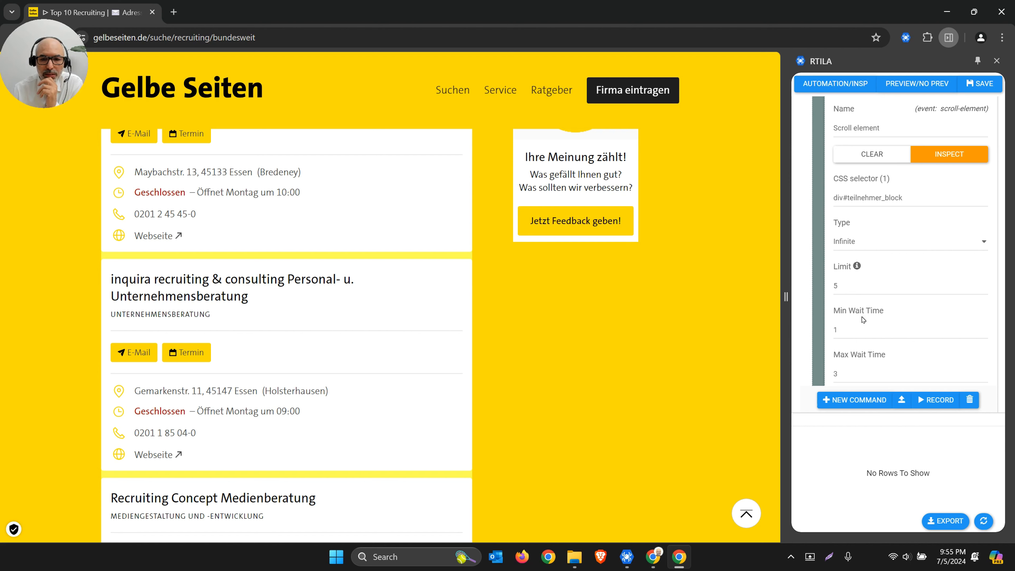
scroll(864, 318, "up", 4)
scroll(863, 319, "down", 4)
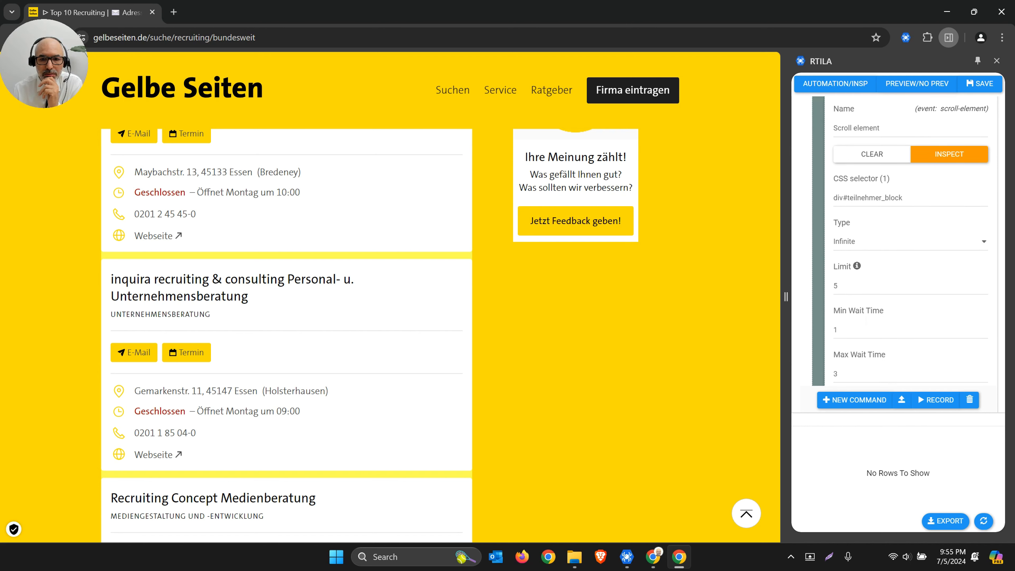
scroll(861, 317, "down", 5)
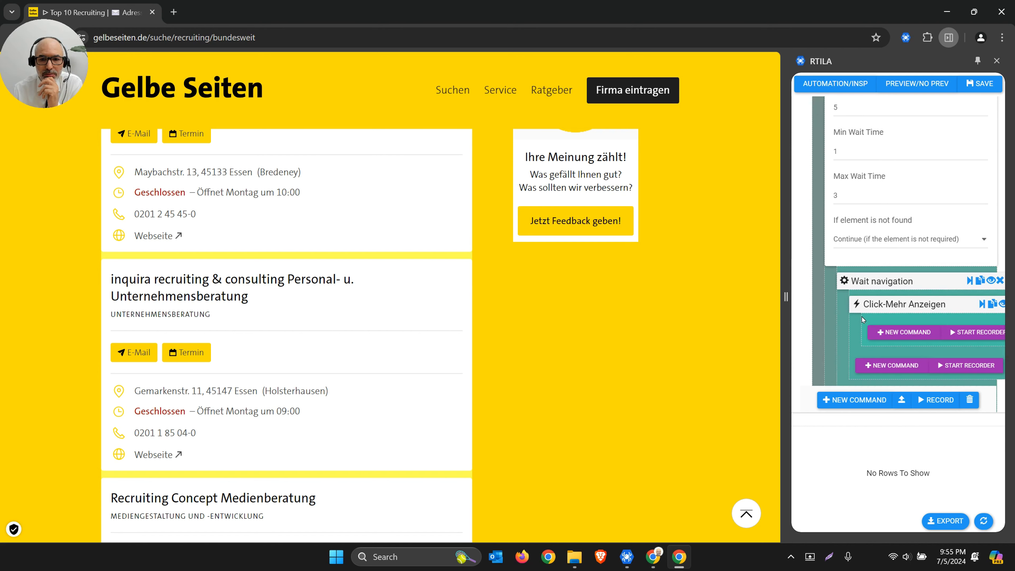
scroll(862, 316, "up", 10)
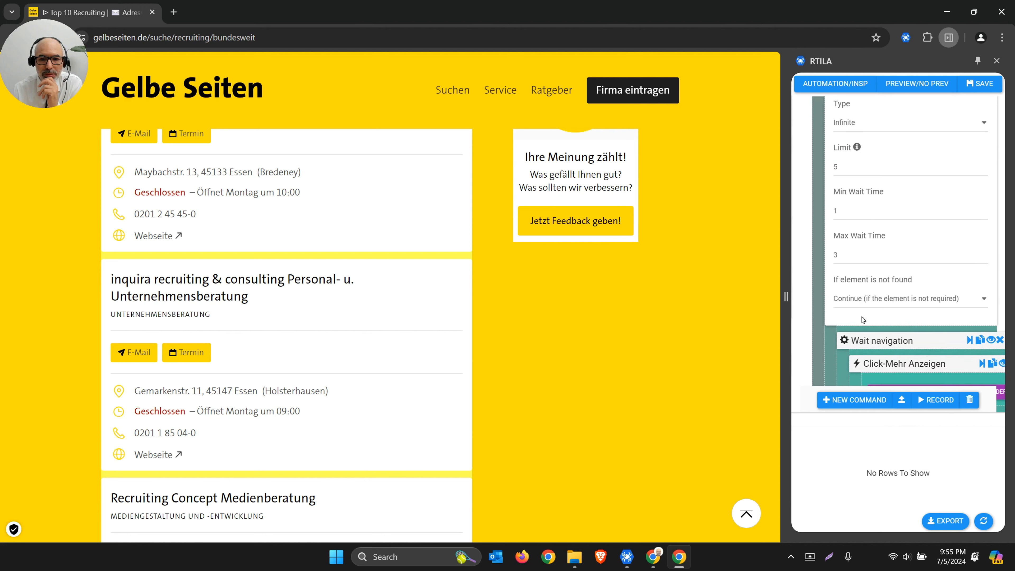
left_click(860, 211)
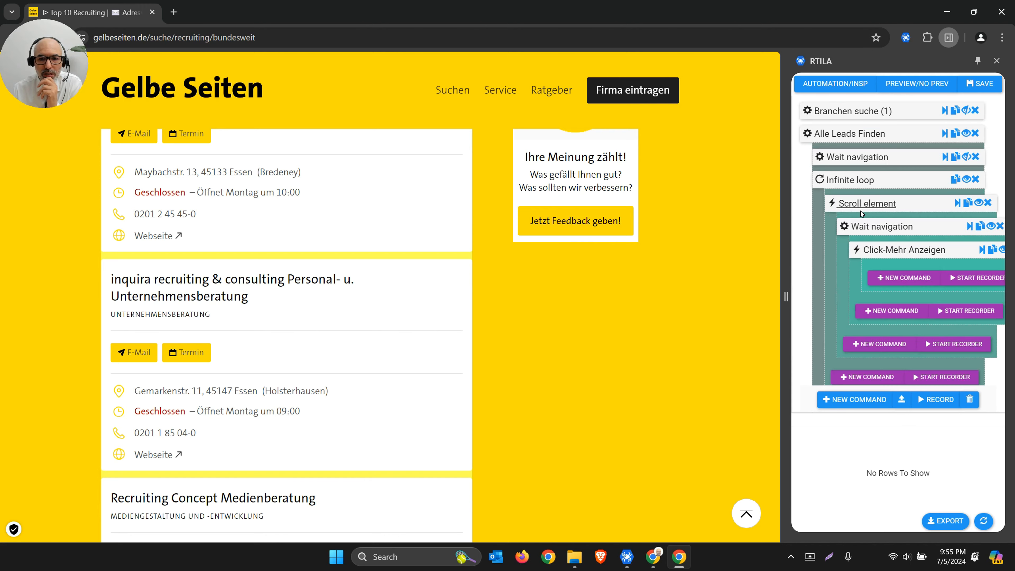
Move the Scroll element with its nested commands out of the Infinite loop and delete that loop
mouse_move(865, 209)
left_mouse_down()
mouse_move(860, 182)
mouse_move(861, 196)
left_mouse_up()
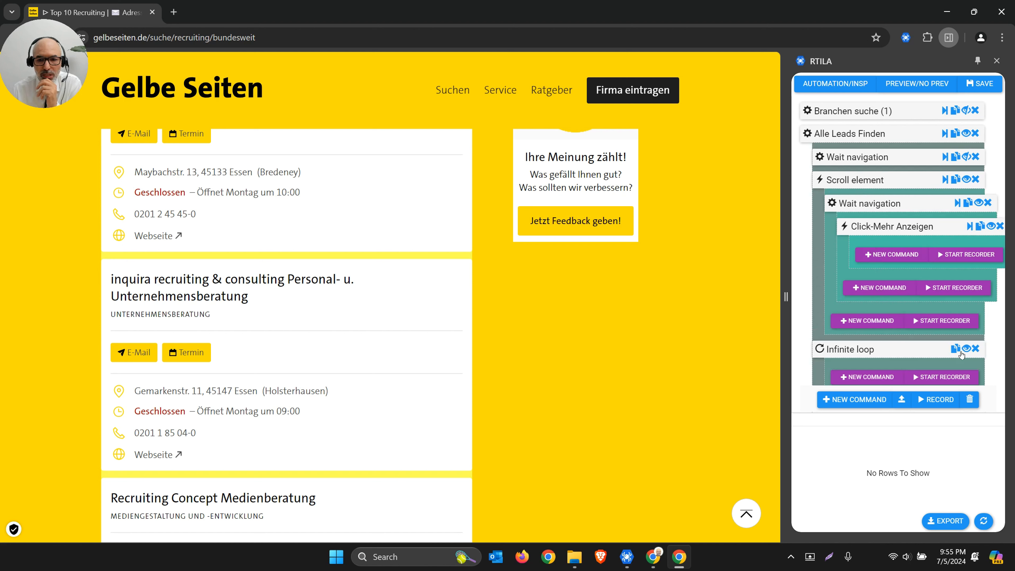
left_click(975, 349)
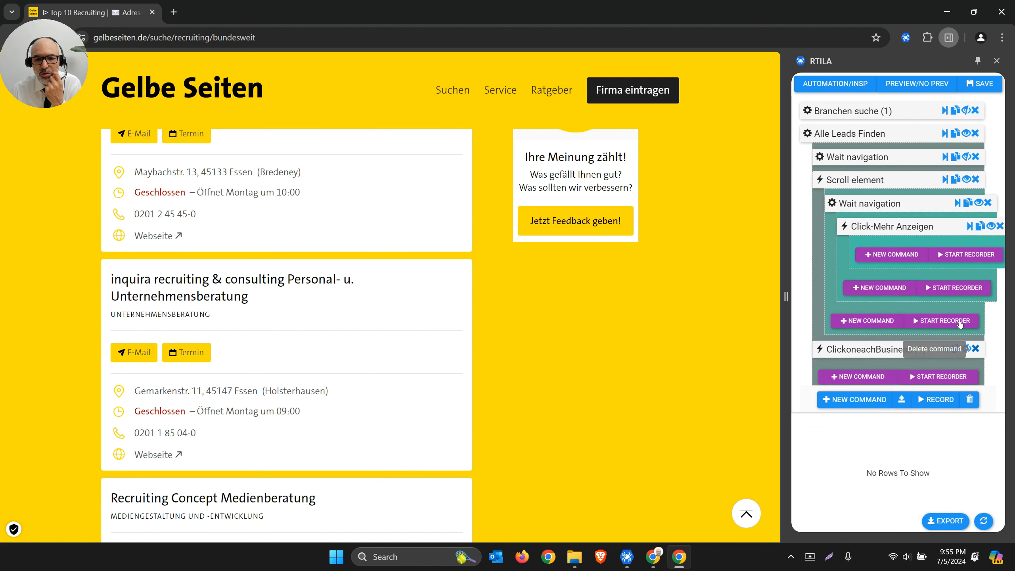
Keep the Scroll element's type as Infinite and set its minimum wait time to 3
left_click(867, 180)
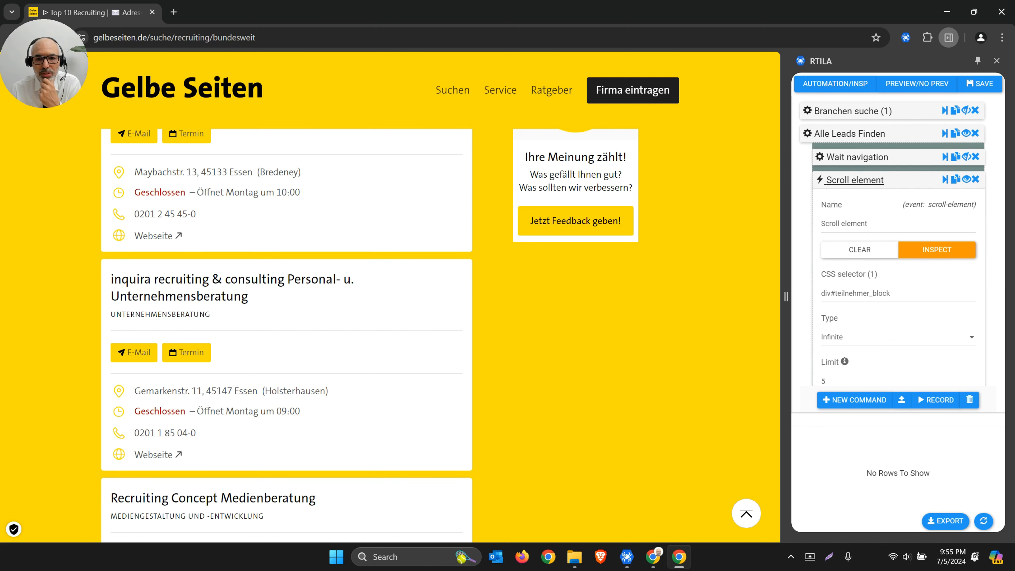
left_click(846, 340)
left_click(847, 340)
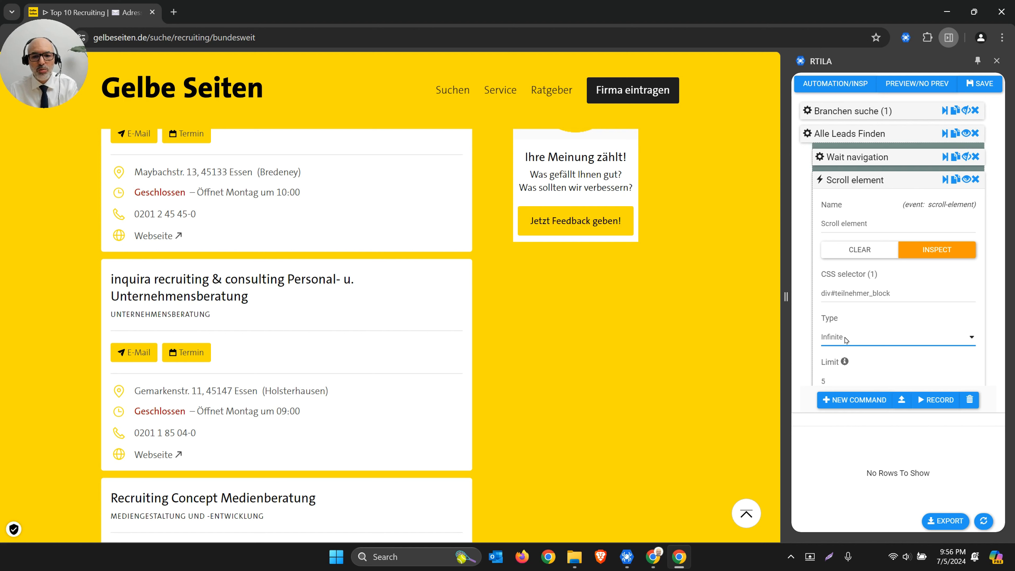
scroll(860, 248, "down", 3)
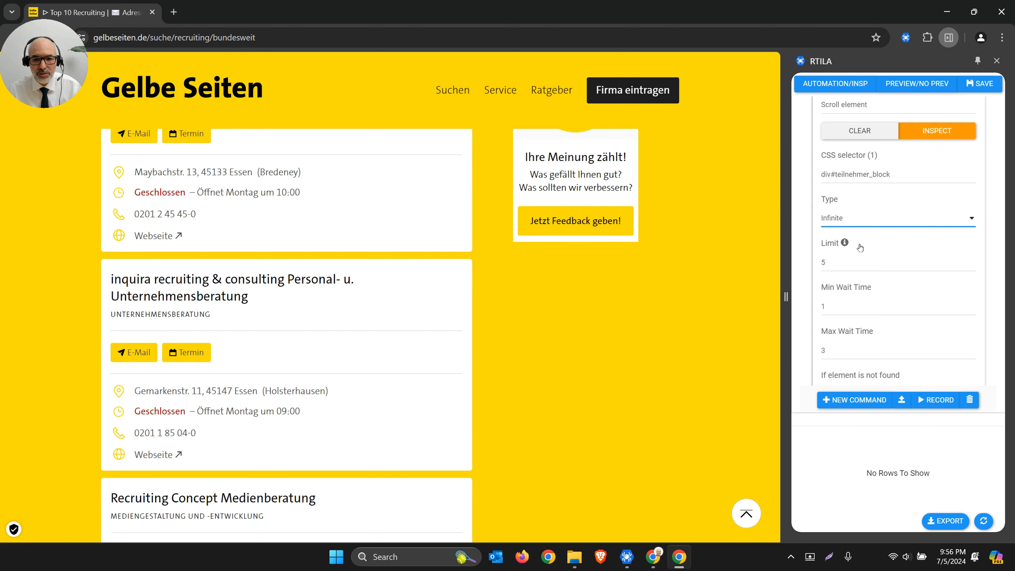
scroll(862, 237, "down", 2)
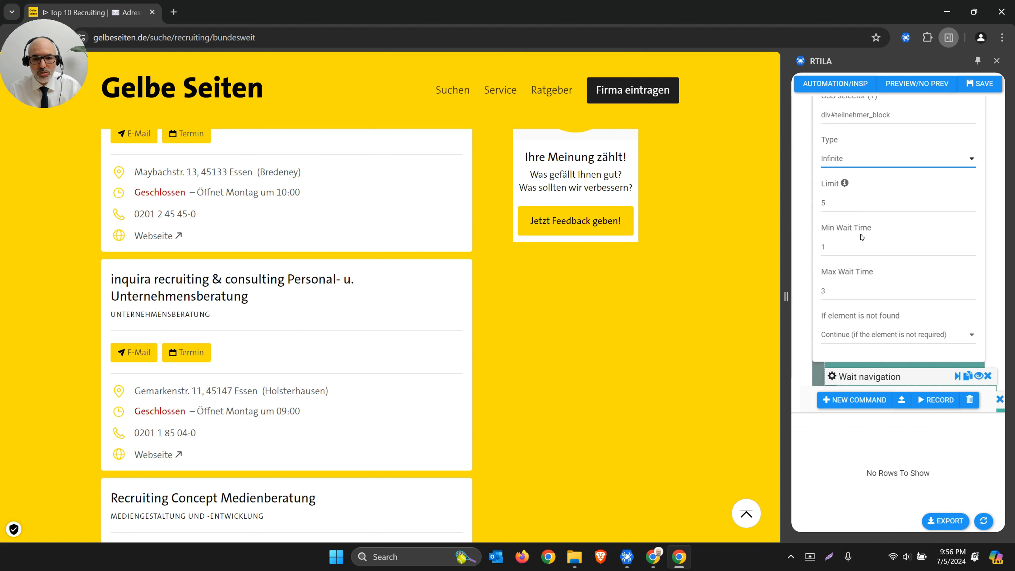
left_click_drag(862, 247, 817, 244)
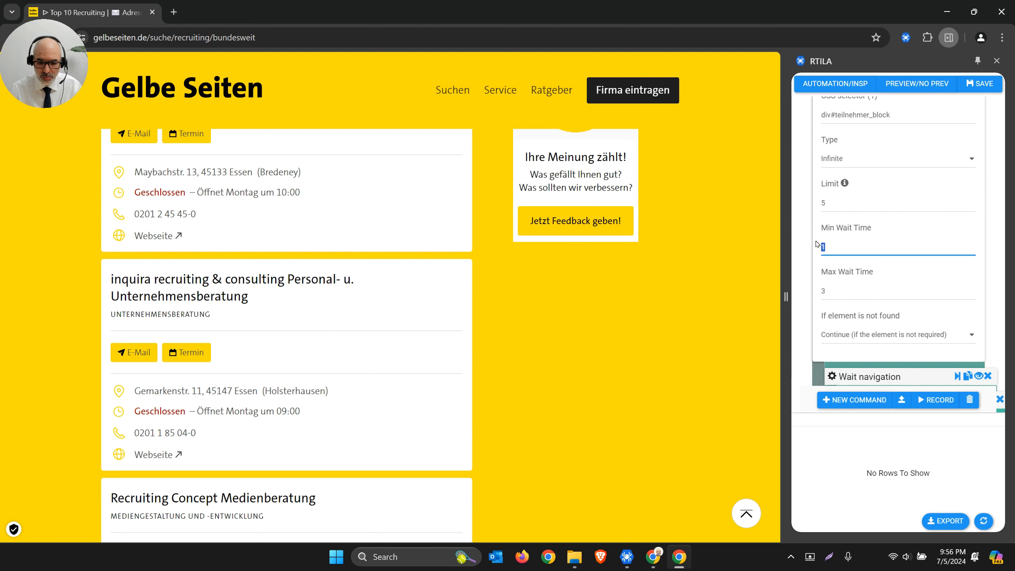
type("3")
scroll(840, 245, "up", 4)
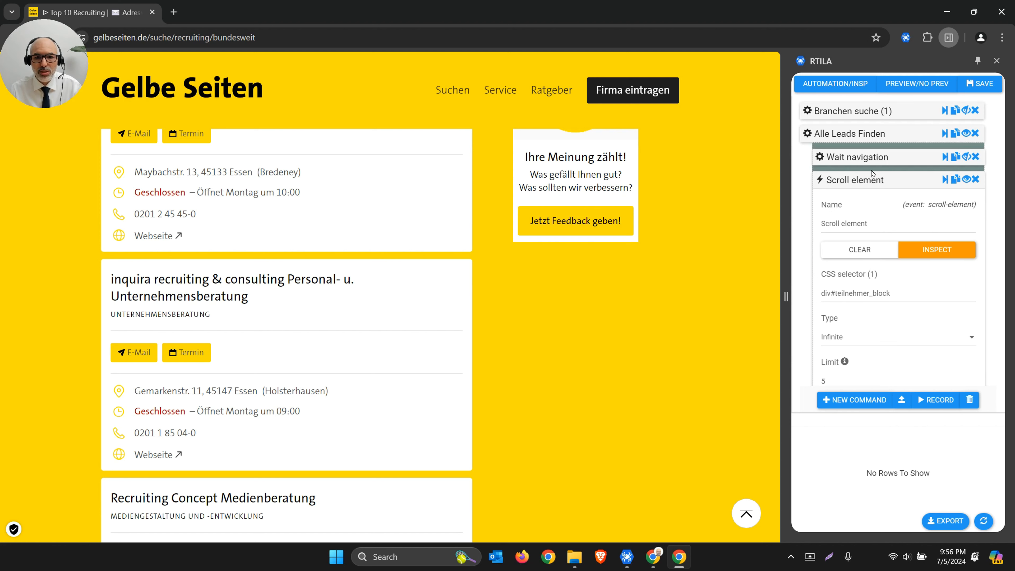
Check the end of the recruiting results list and set the Scroll element's limit to 0
scroll(845, 244, "down", 2)
mouse_move(846, 245)
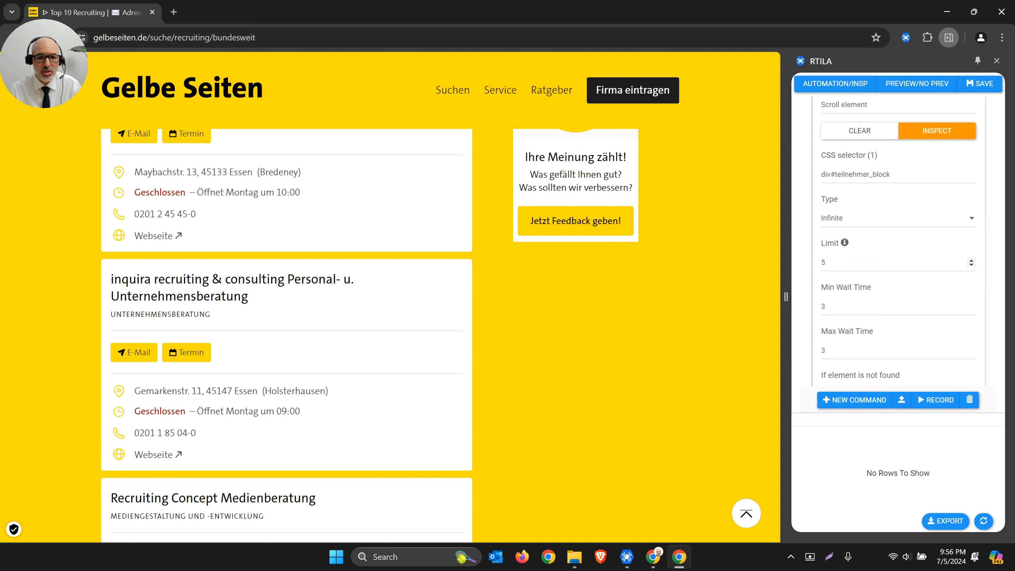
left_click(842, 267)
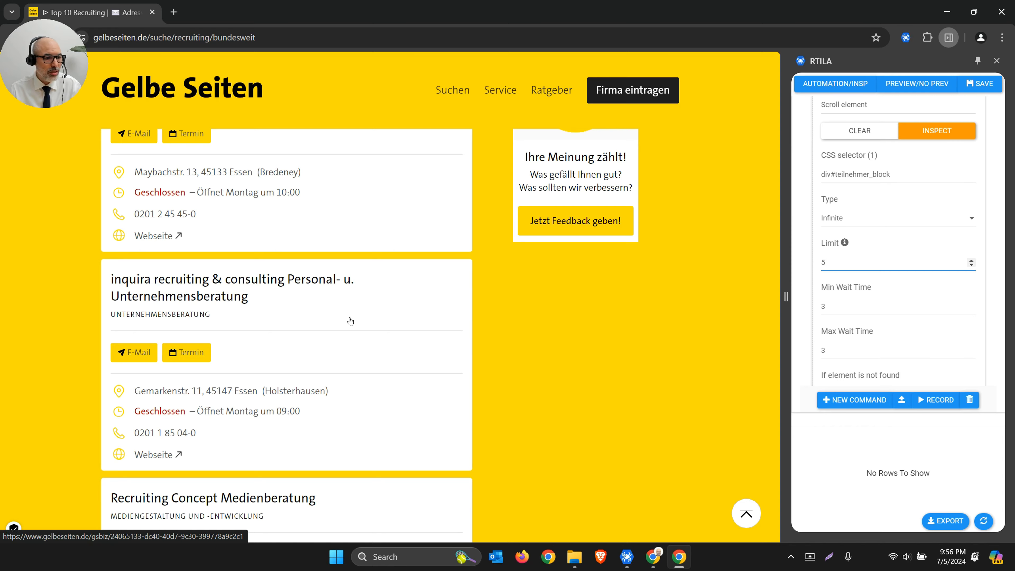
scroll(350, 321, "down", 20)
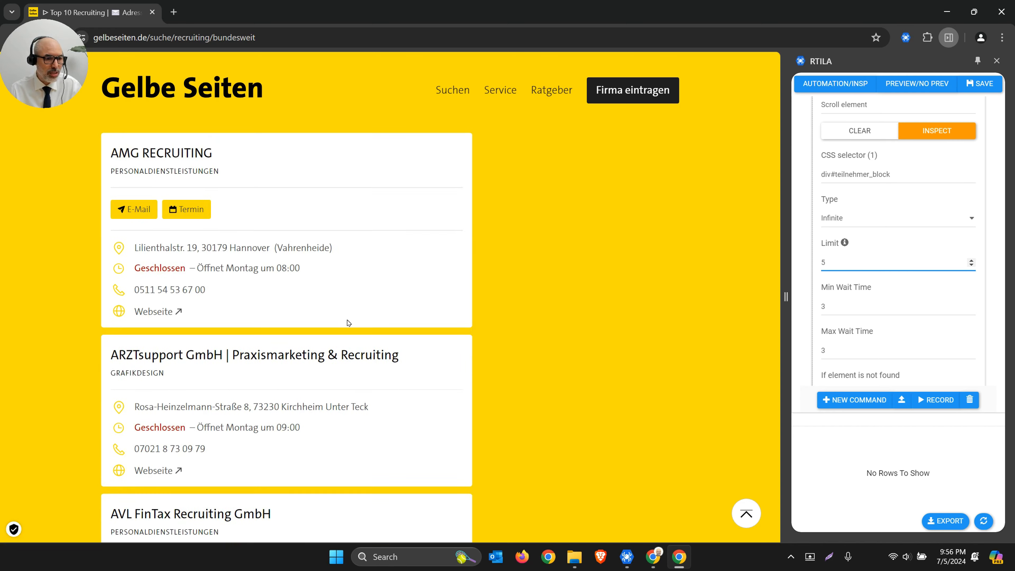
scroll(348, 322, "down", 20)
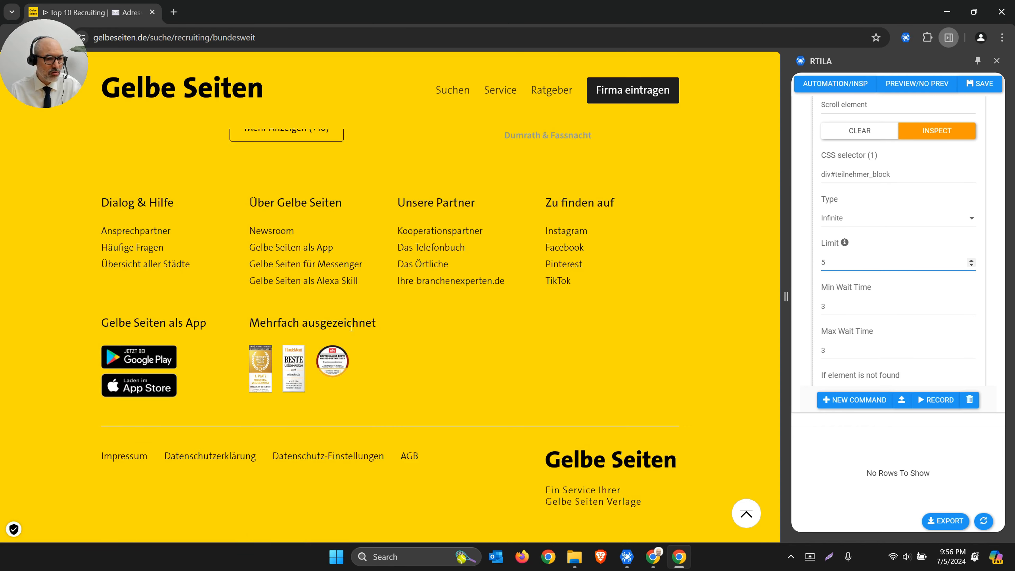
scroll(352, 329, "up", 7)
scroll(351, 328, "down", 2)
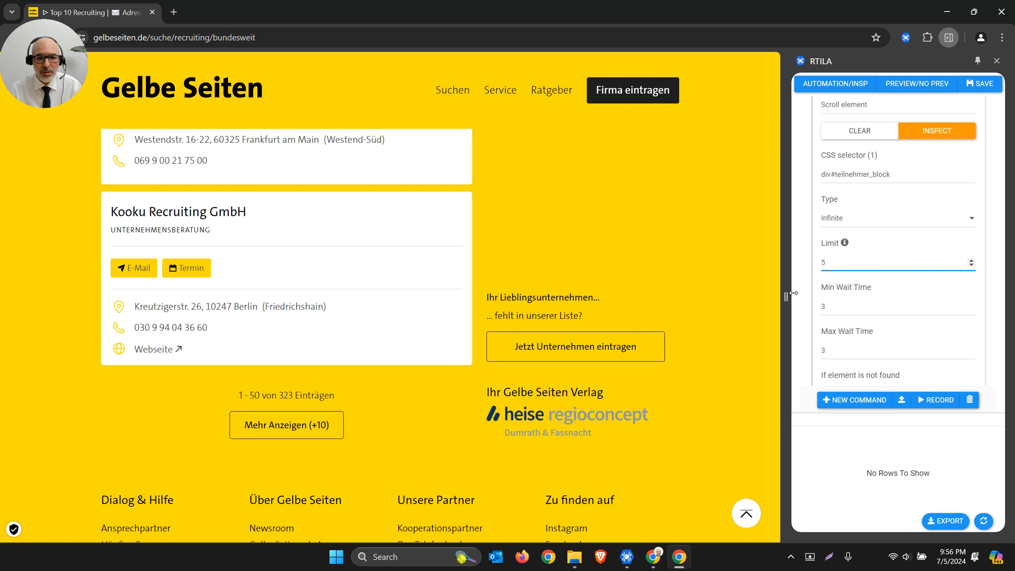
left_click(824, 262)
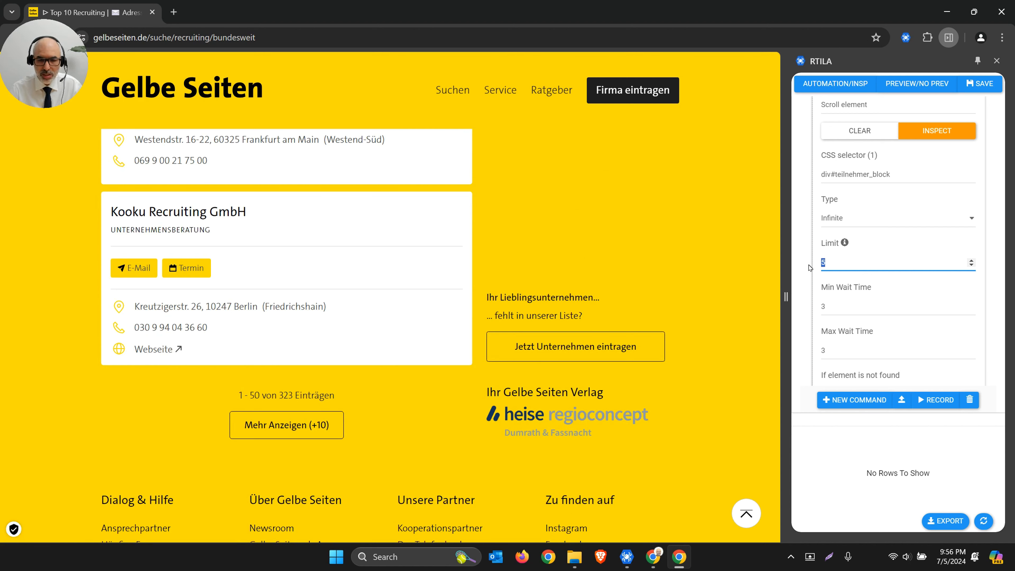
type("0")
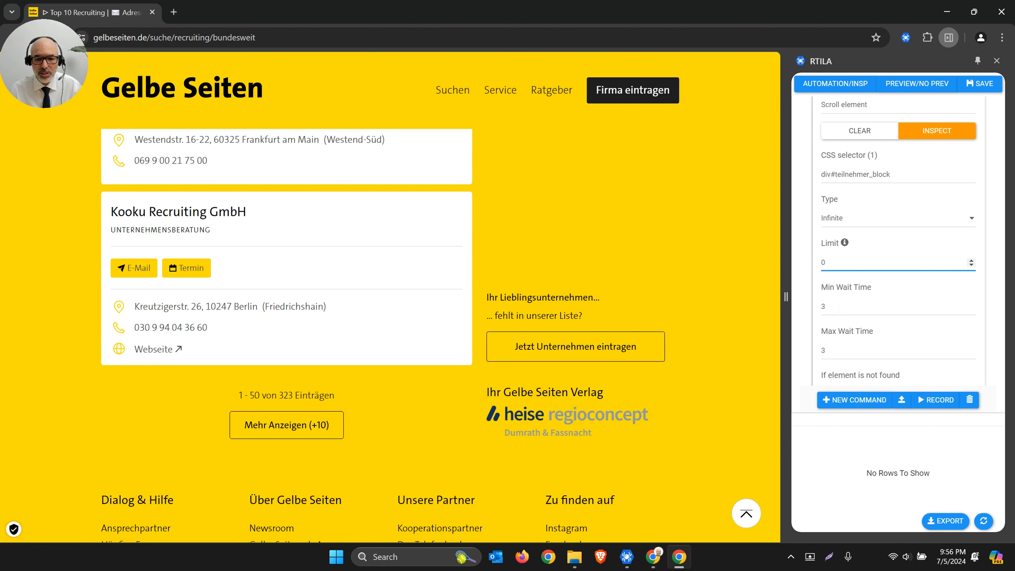
scroll(850, 240, "up", 3)
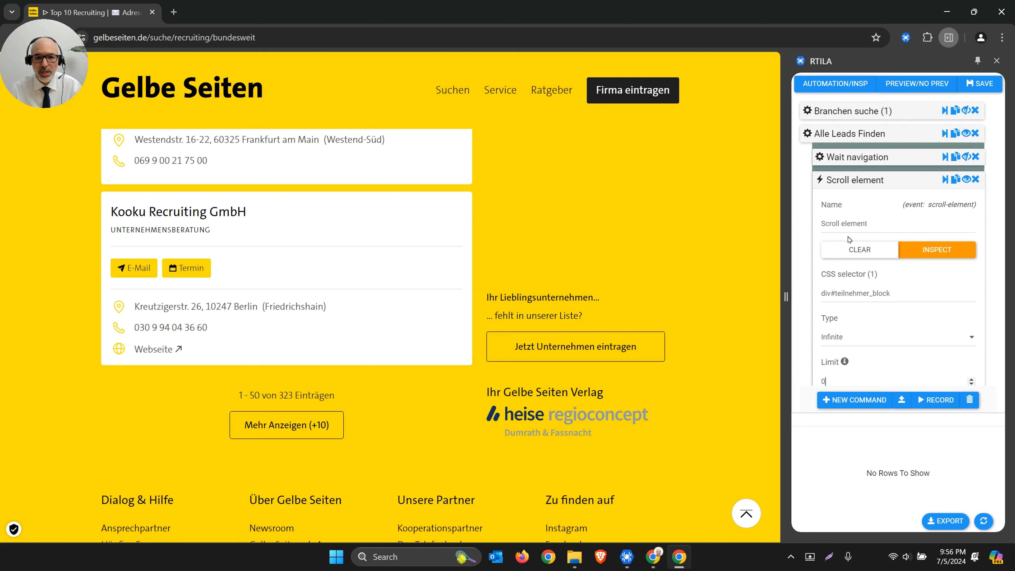
left_click(851, 184)
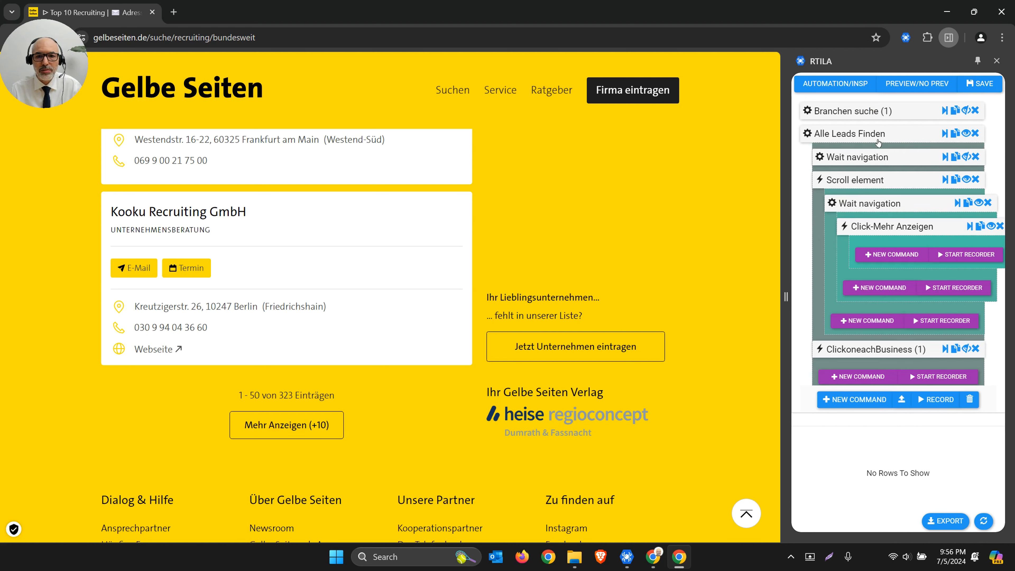
Copy the recruiting results page's URL and show the commands nested under Branchen suche to check the Go to URL and InputURL settings
key("ctrl+l")
key("ctrl+c")
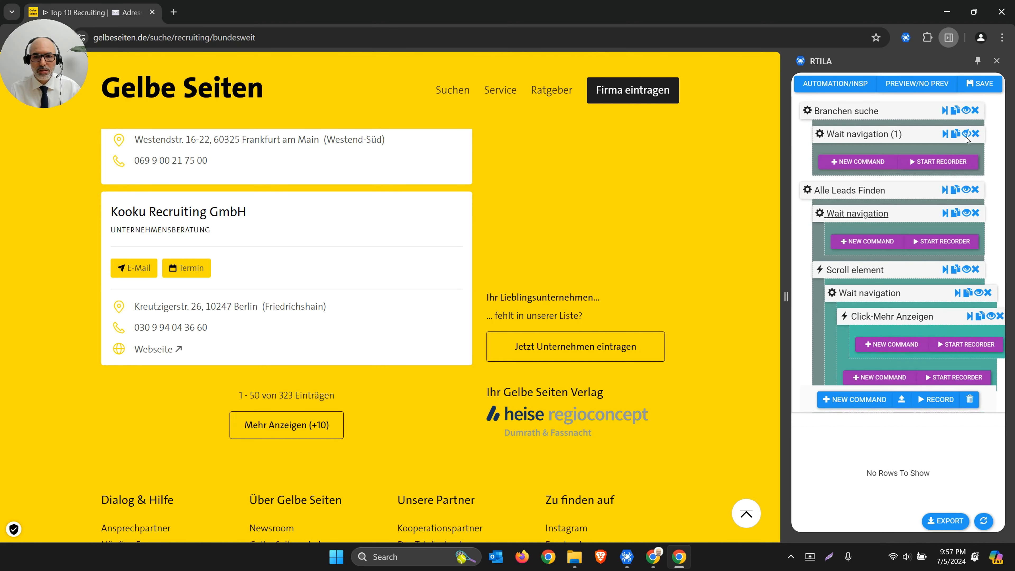
left_click(966, 134)
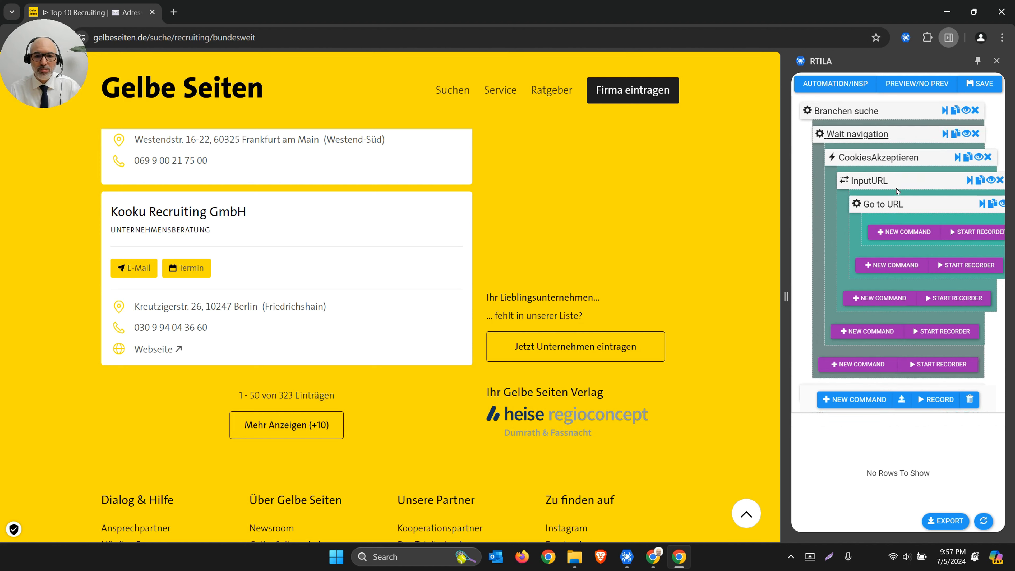
left_click(883, 205)
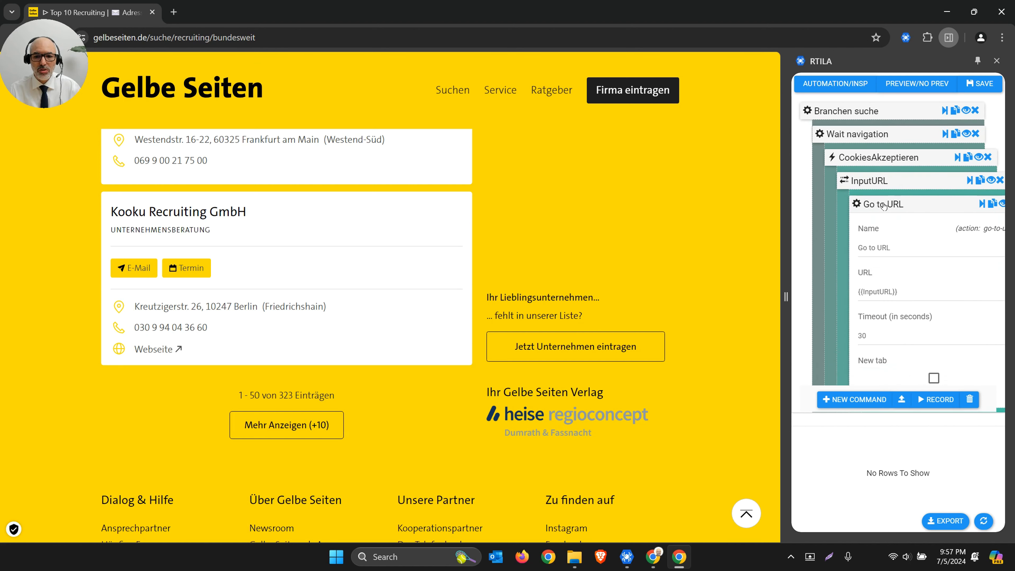
left_click(884, 205)
left_click(879, 182)
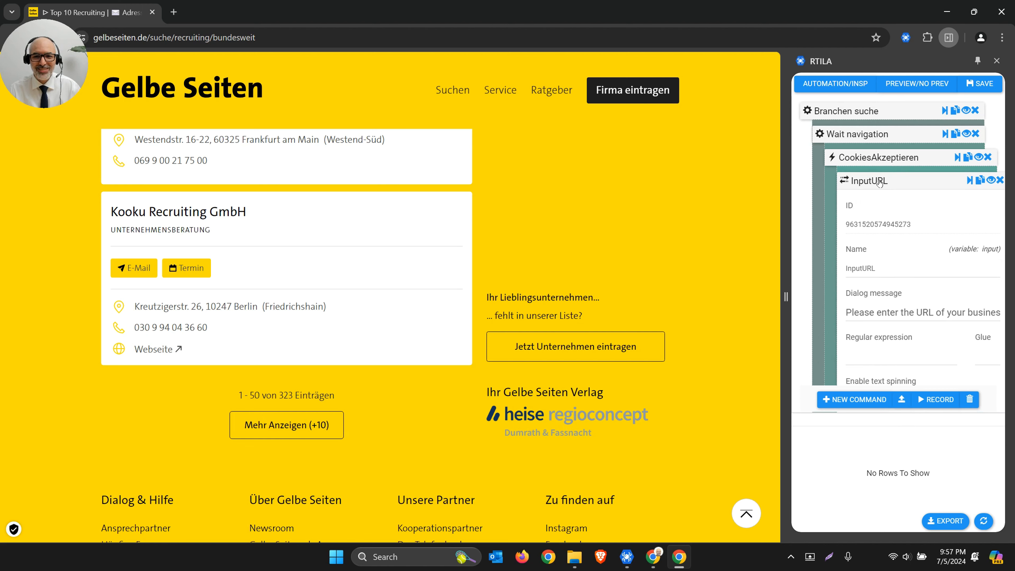
left_click(879, 182)
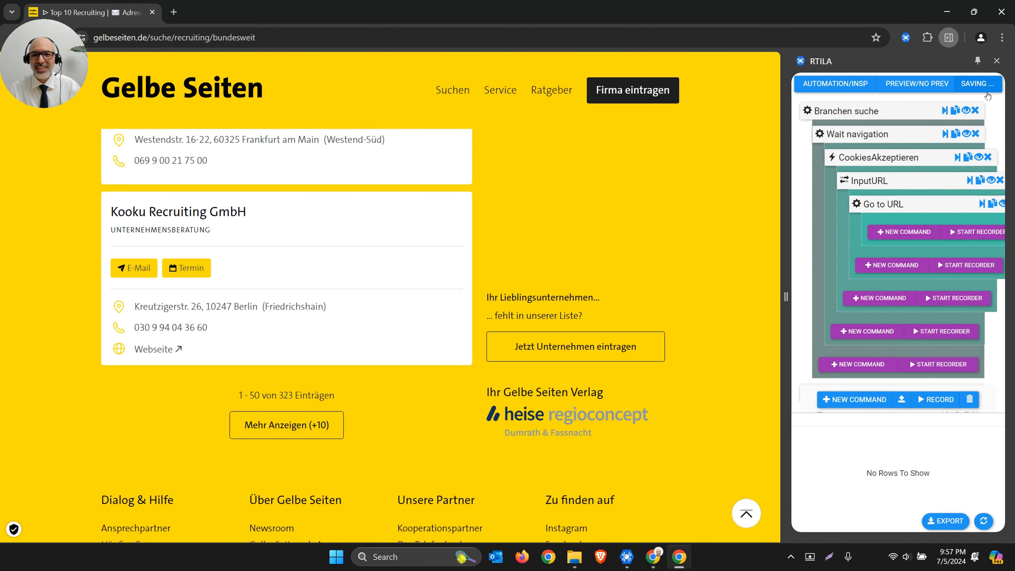
left_click(998, 16)
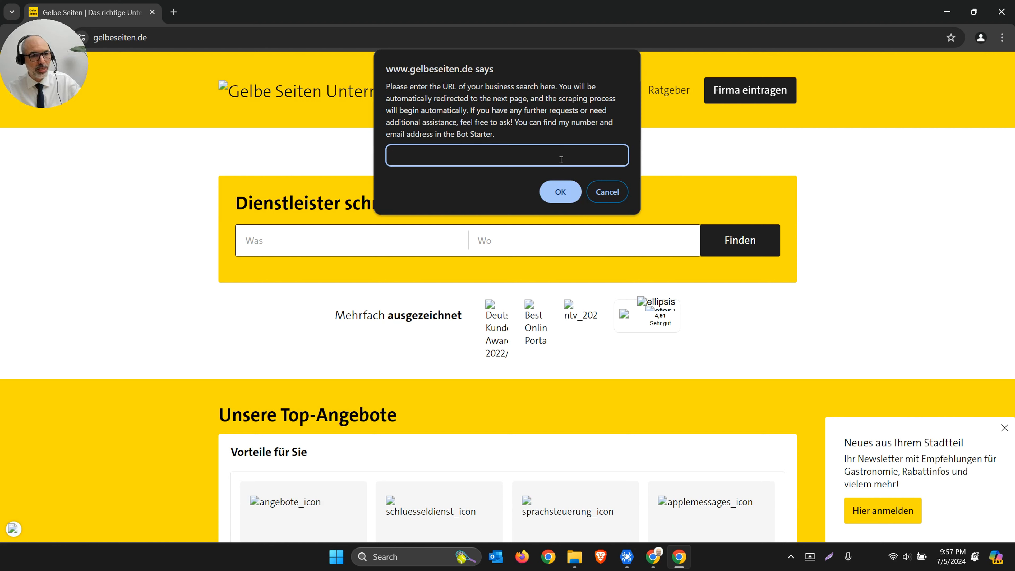
key("ctrl+v")
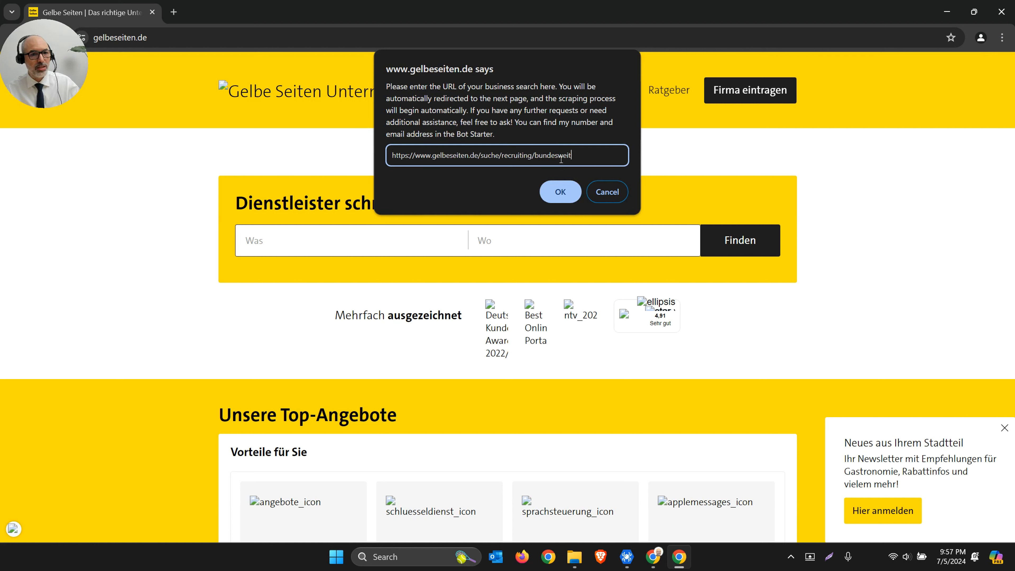
left_click(567, 195)
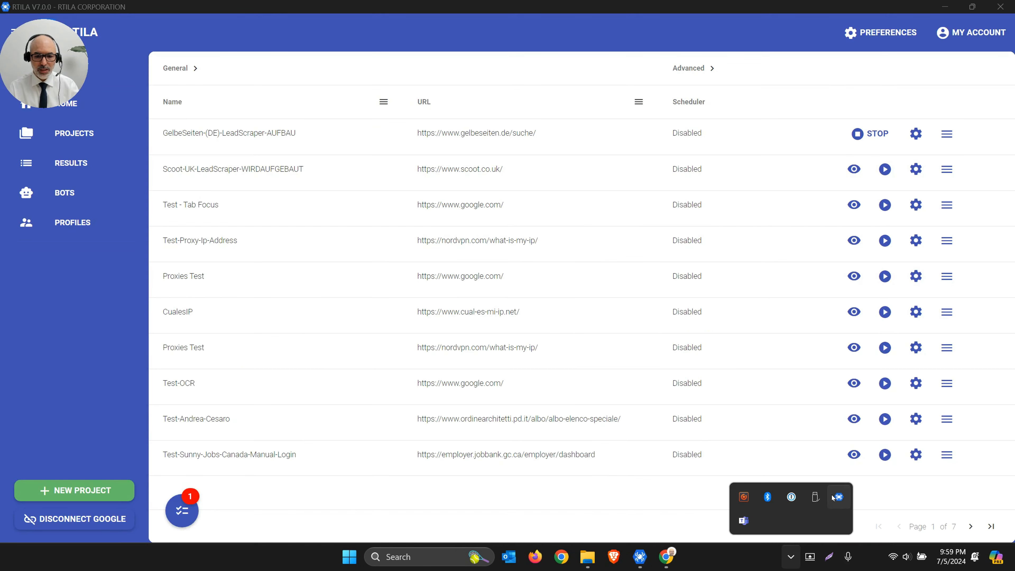
Quit RTILA from its background process while the project is still running, confirm the exit, and start the application again
right_click(838, 497)
left_click(851, 483)
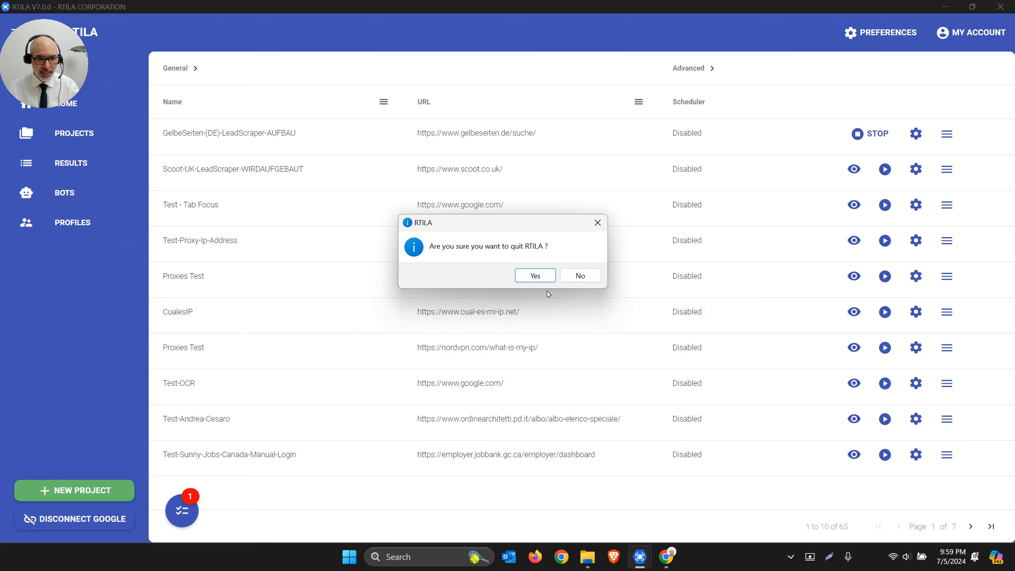
left_click(536, 276)
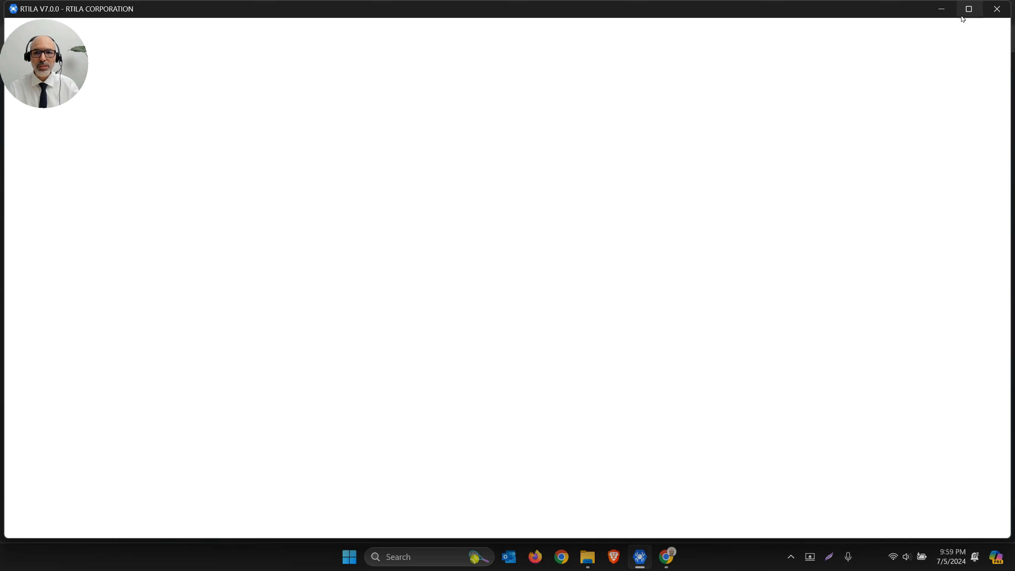
Open the GelbeSeiten-(DE)-LeadScraper-AUFBAU project in its browser, show the widened RTILA command panel, and collapse the commands nested under Branchen suche
left_click(968, 9)
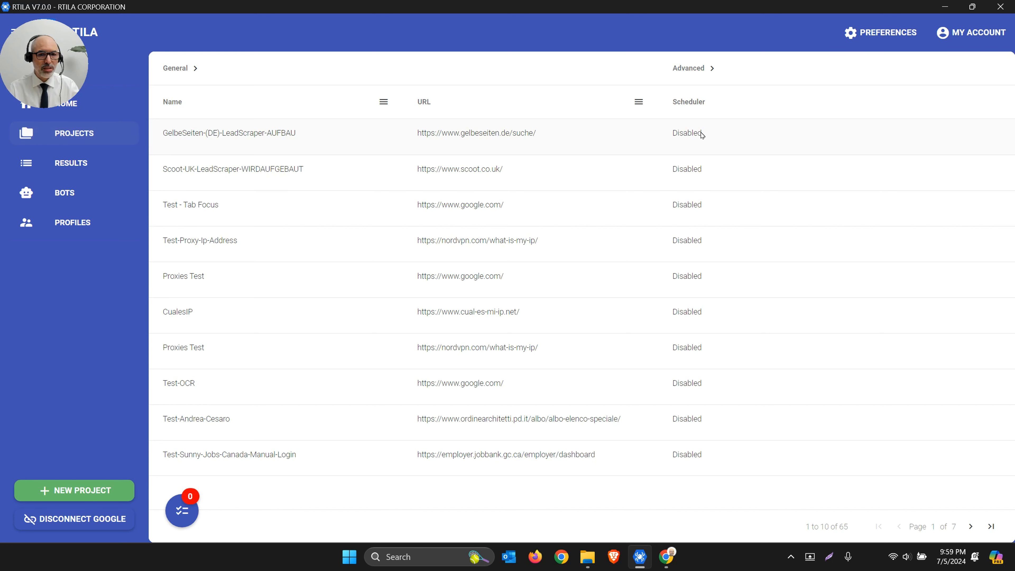
left_click(853, 134)
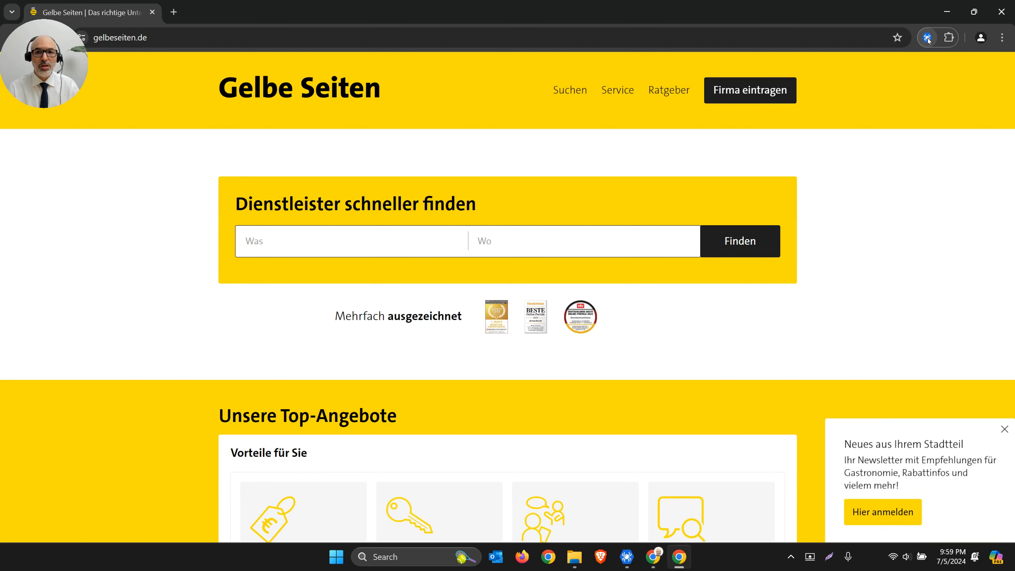
left_click(928, 38)
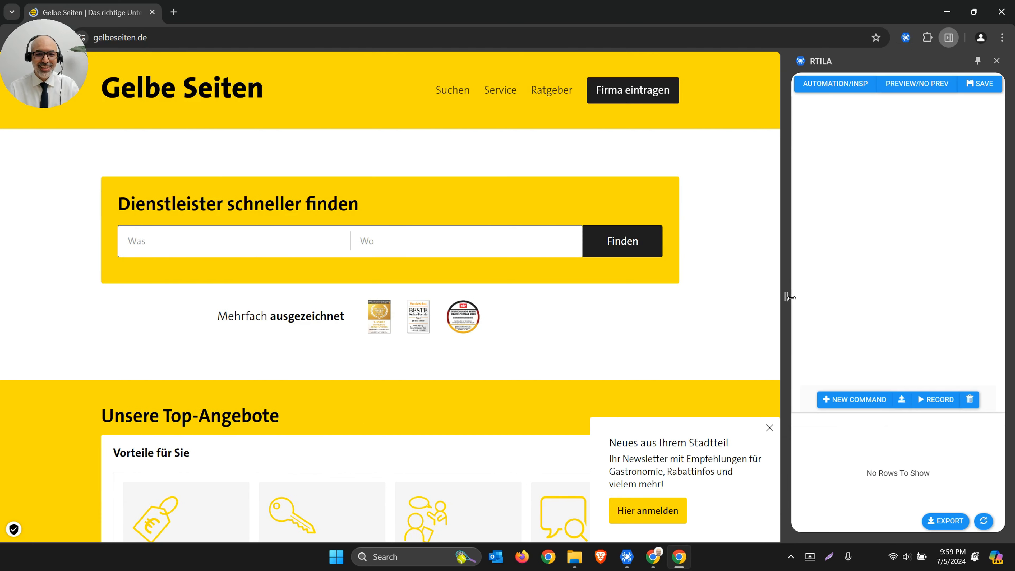
left_click_drag(789, 292, 737, 296)
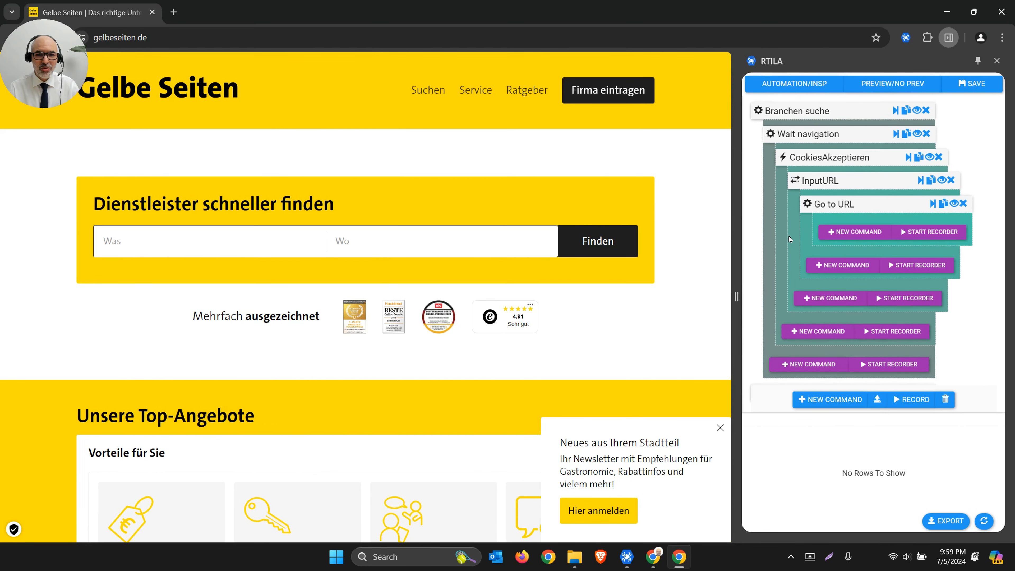
left_click(917, 111)
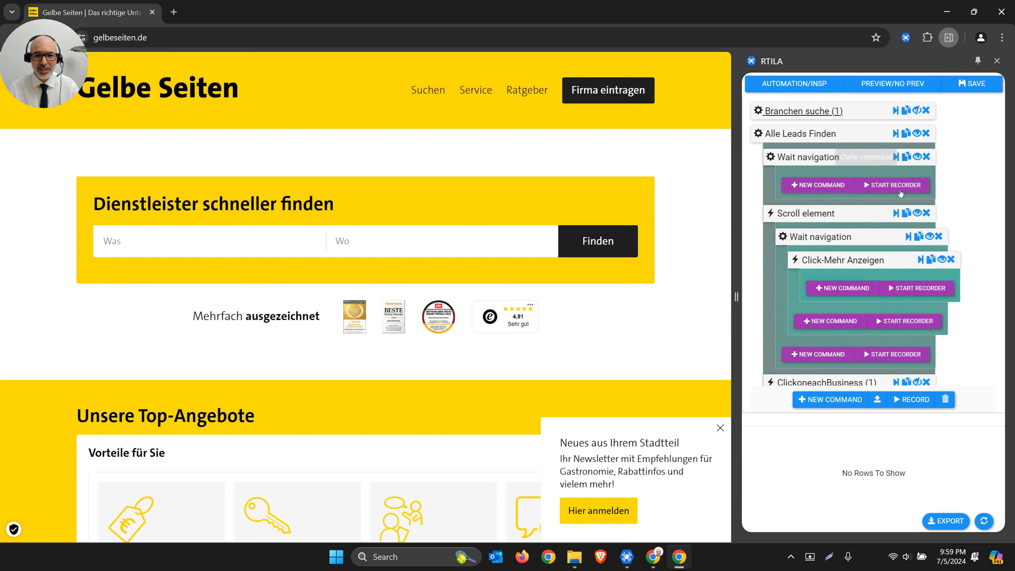
Replace the Scroll element's CSS selector with html and save the project
scroll(824, 225, "down", 1)
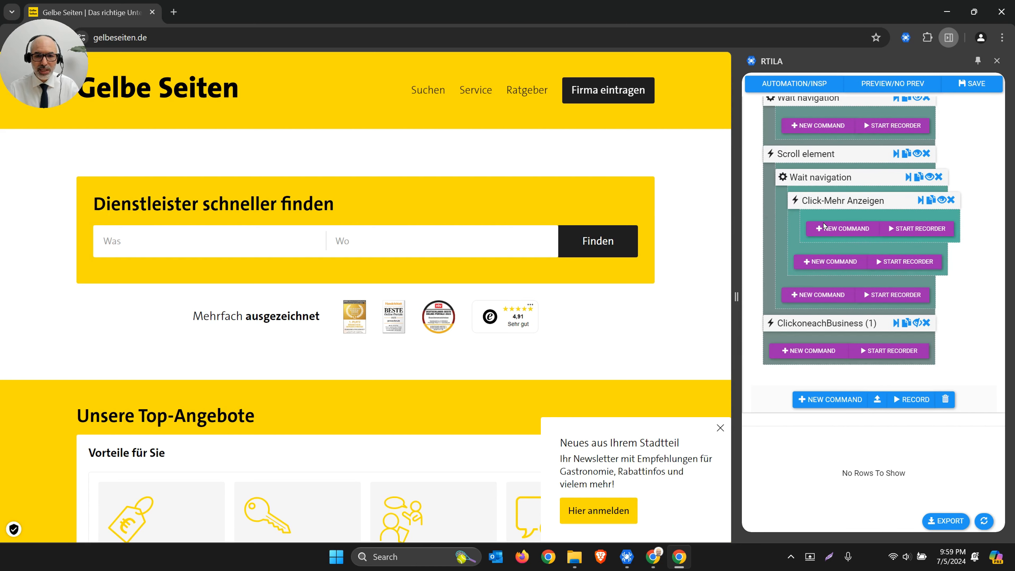
left_click(819, 161)
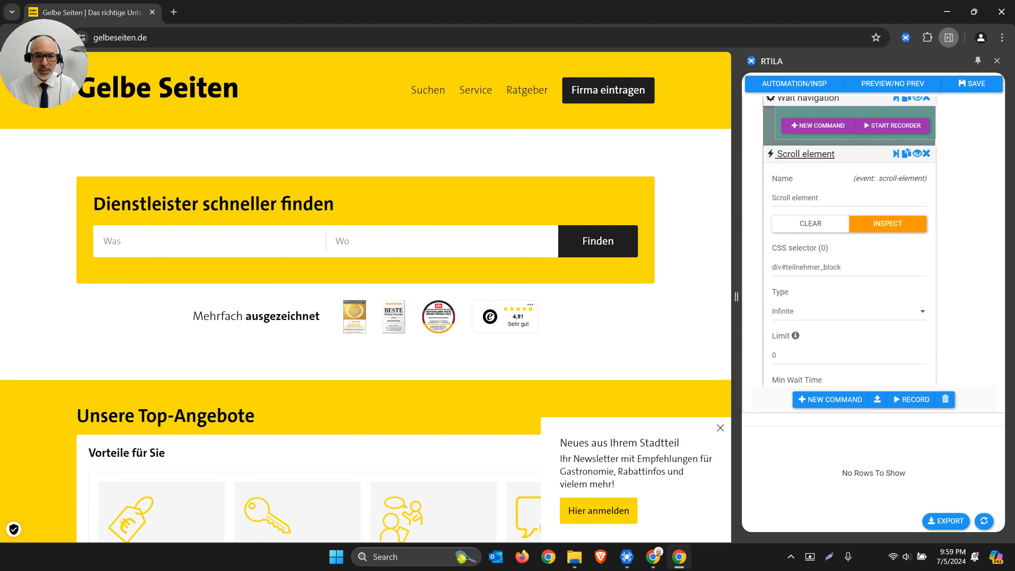
triple_click(819, 267)
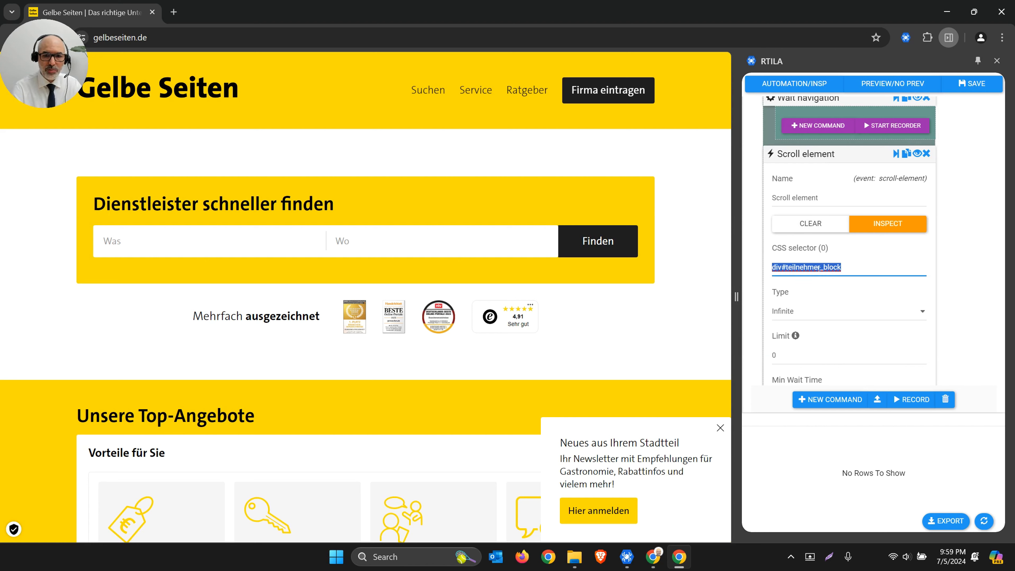
key("BackSpace")
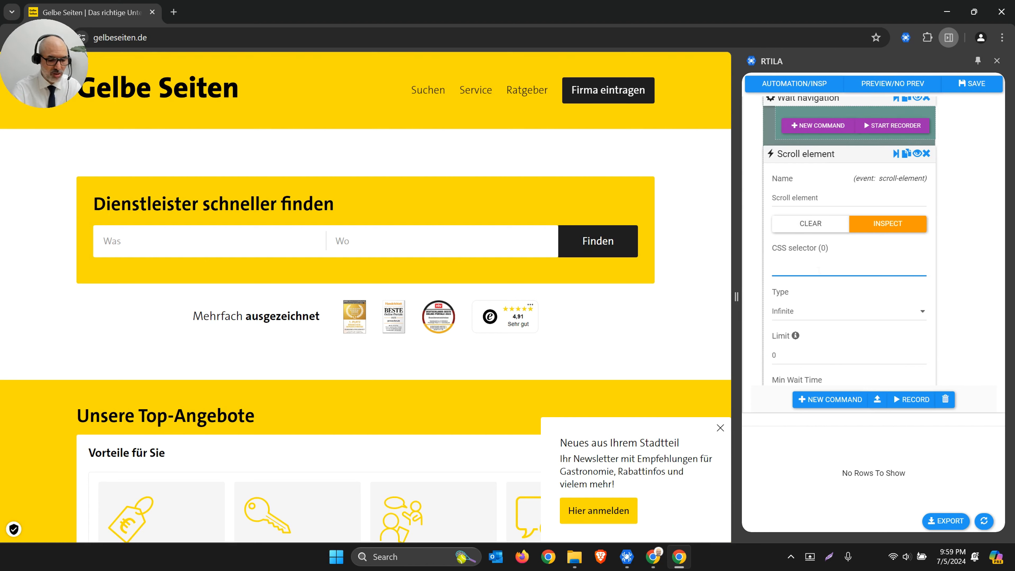
type("html")
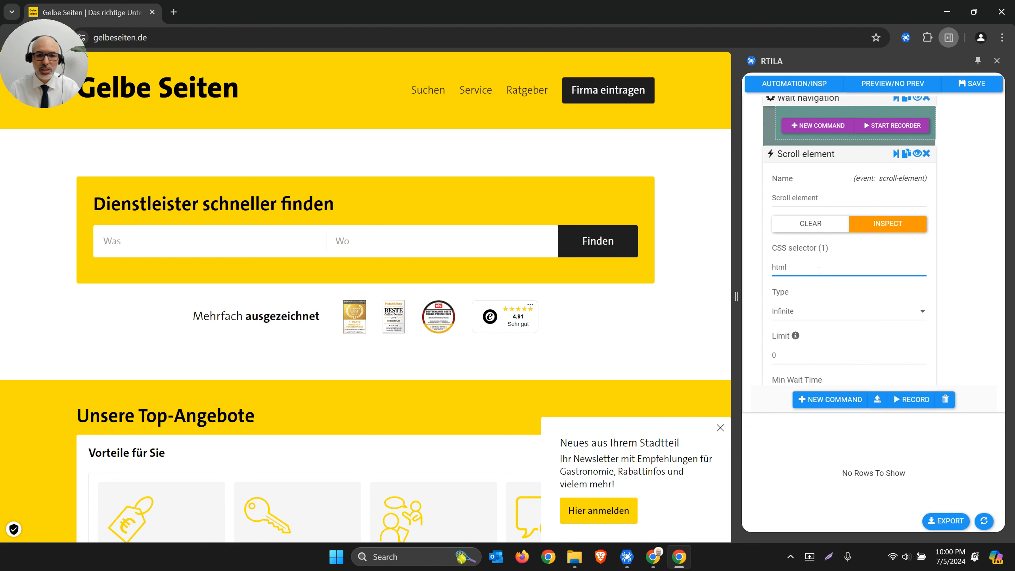
left_click(836, 159)
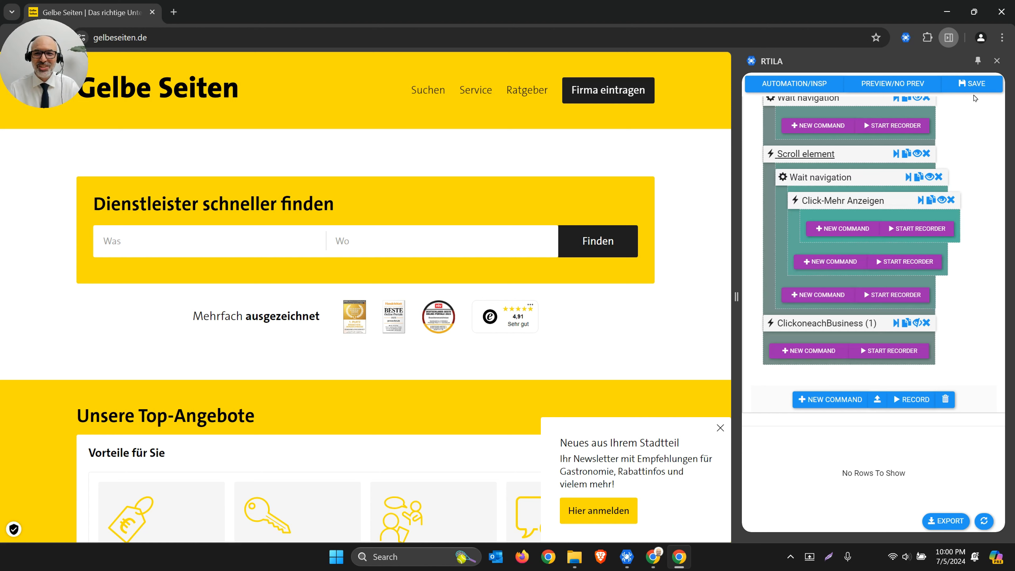
left_click(983, 90)
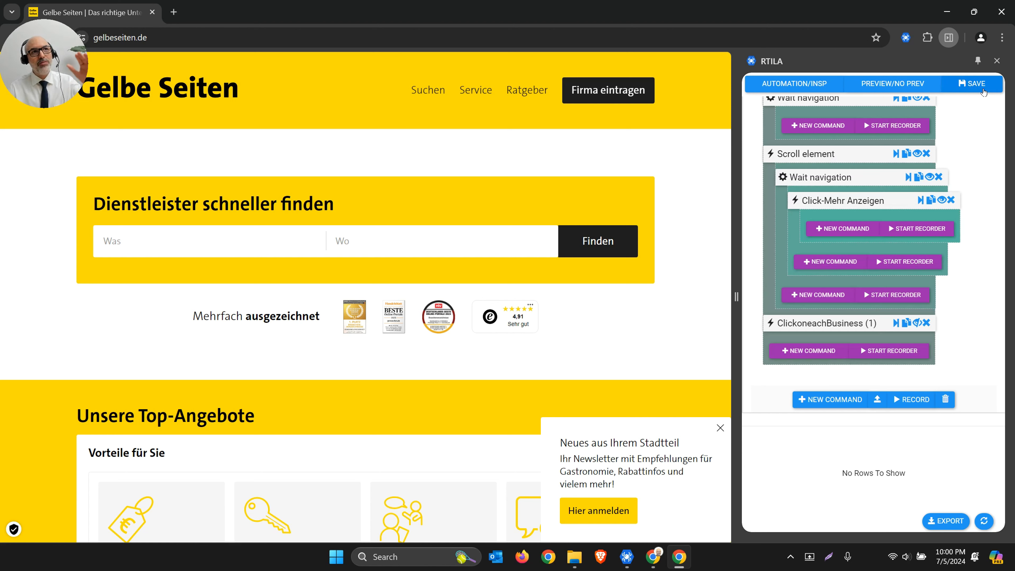